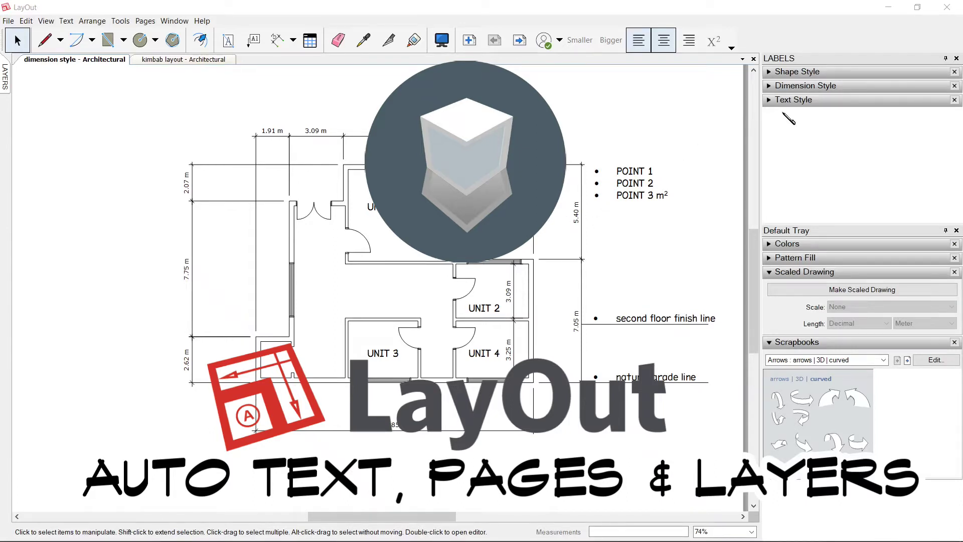
Step: Expand Shape, Dimension and Text Style in the Labels tray and show the text Format settings
{"action": "left_click", "coordinate": [770, 72]}
{"action": "left_click", "coordinate": [770, 196]}
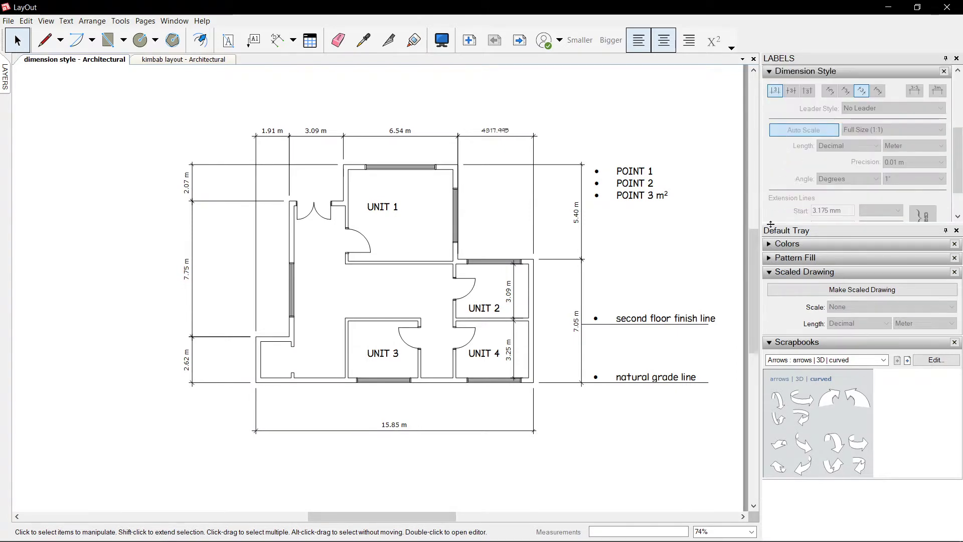
{"action": "scroll", "coordinate": [795, 198], "scroll_direction": "down", "scroll_amount": 2}
{"action": "left_click", "coordinate": [771, 219]}
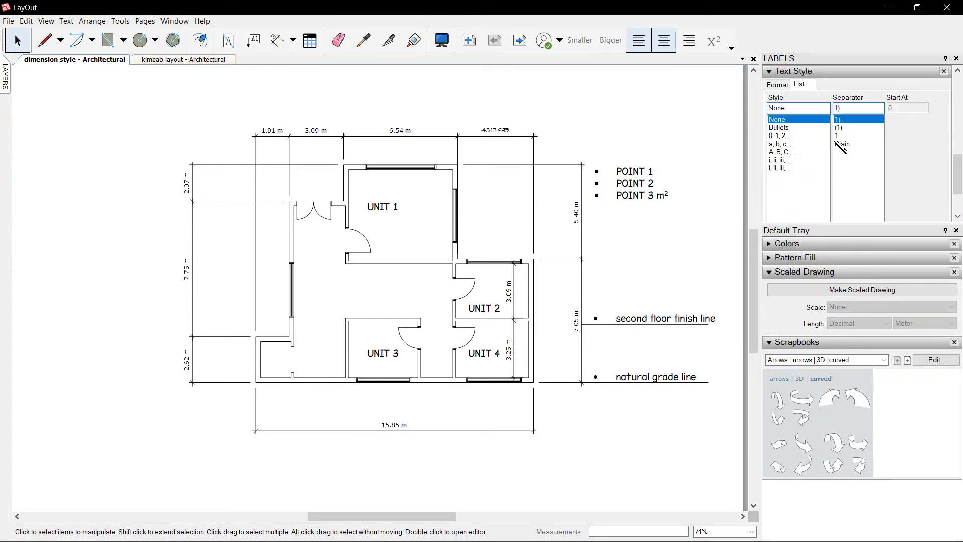
{"action": "left_click", "coordinate": [777, 84]}
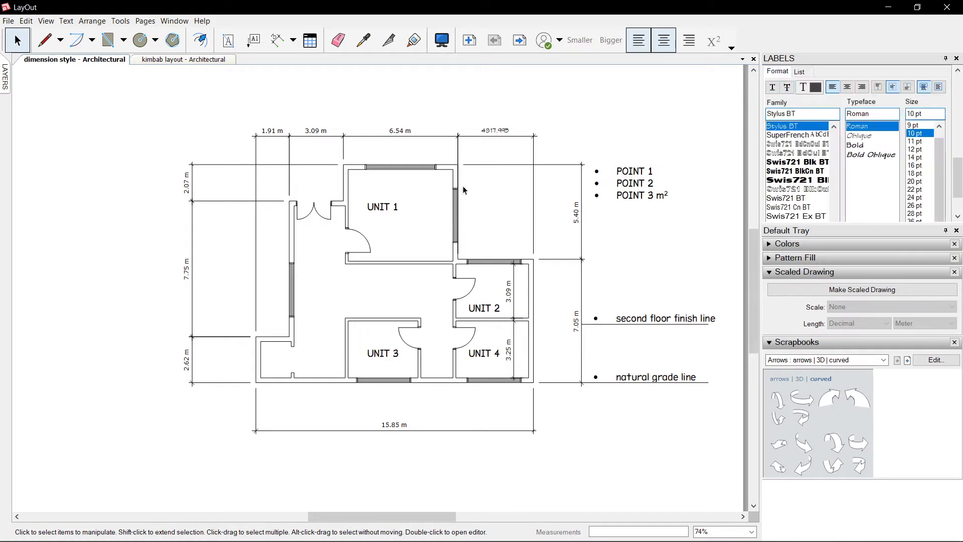
{"action": "scroll", "coordinate": [307, 321], "scroll_direction": "up", "scroll_amount": 1}
{"action": "scroll", "coordinate": [311, 322], "scroll_direction": "down", "scroll_amount": 2}
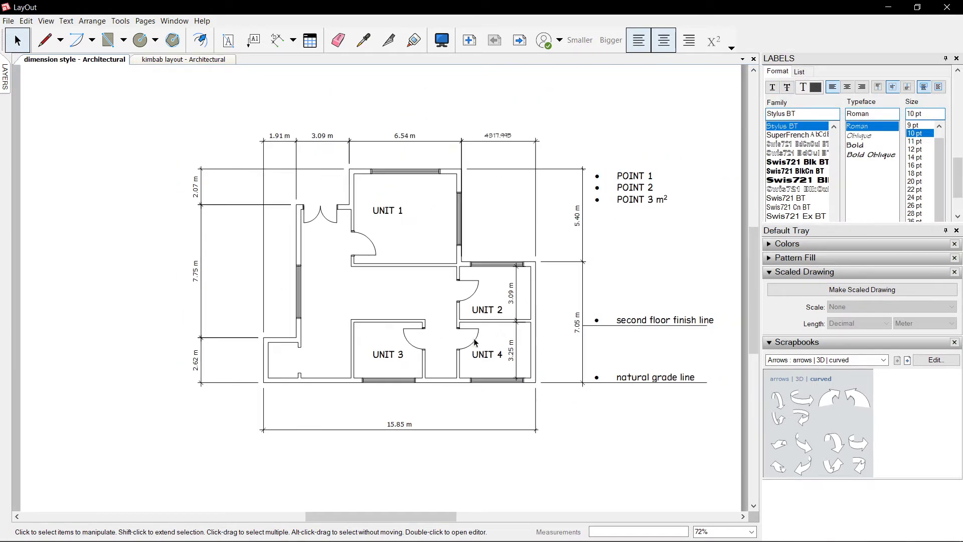
{"action": "scroll", "coordinate": [474, 343], "scroll_direction": "up", "scroll_amount": 1}
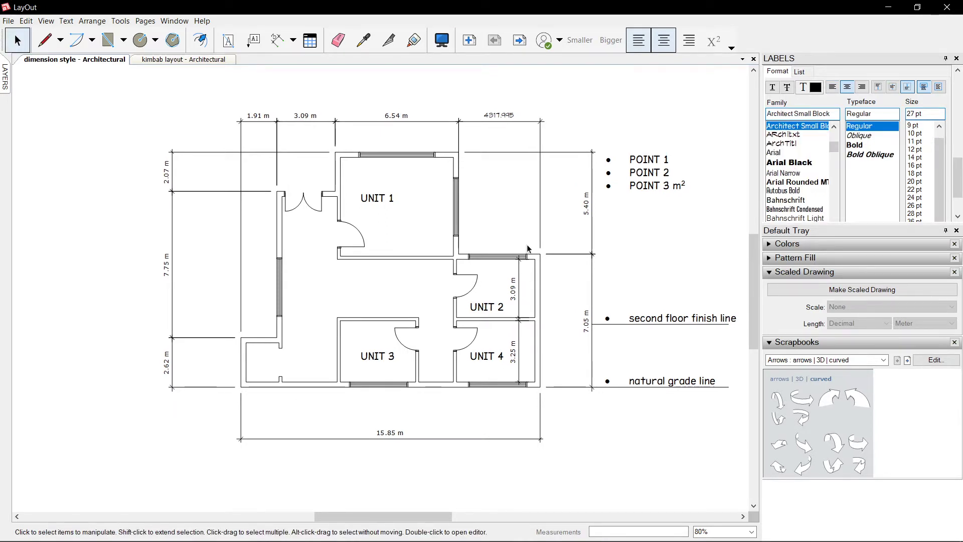
{"action": "scroll", "coordinate": [531, 241], "scroll_direction": "down", "scroll_amount": 2}
{"action": "scroll", "coordinate": [547, 352], "scroll_direction": "up", "scroll_amount": 1}
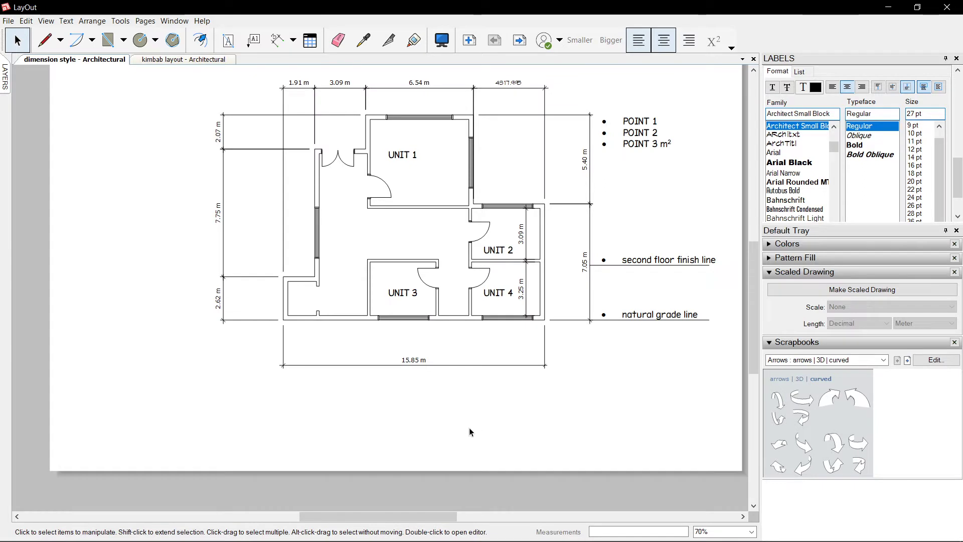
{"action": "scroll", "coordinate": [188, 176], "scroll_direction": "up", "scroll_amount": 1}
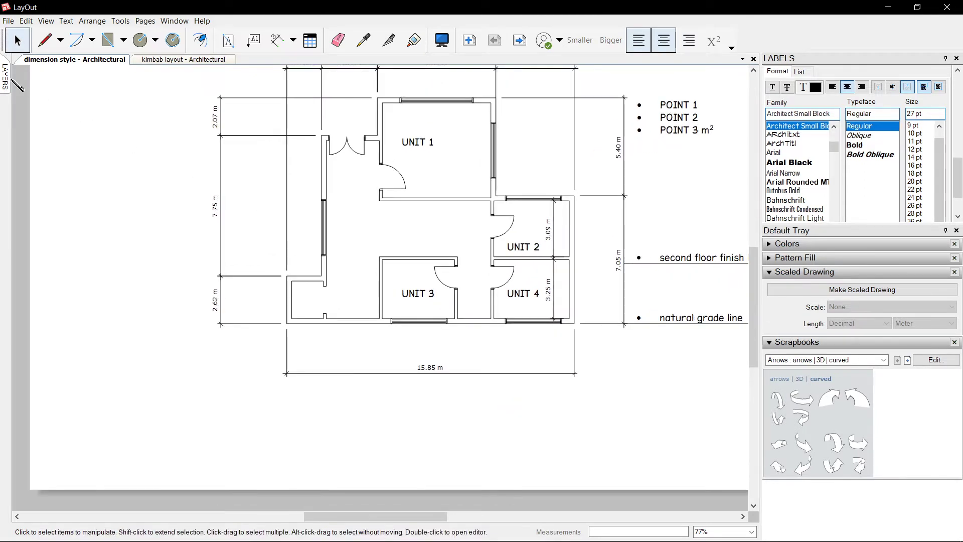
Step: Pin the Layers tray open and bring the whole floor plan into view
{"action": "mouse_move", "coordinate": [11, 79]}
{"action": "left_click", "coordinate": [126, 59]}
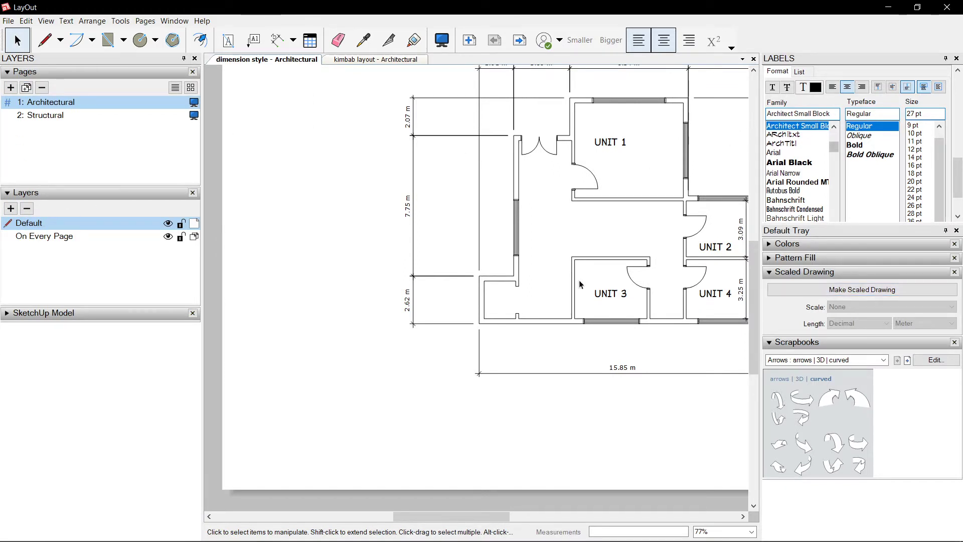
{"action": "scroll", "coordinate": [576, 284], "scroll_direction": "down", "scroll_amount": 1}
{"action": "middle_click_drag", "start_coordinate": [574, 284], "coordinate": [408, 344]}
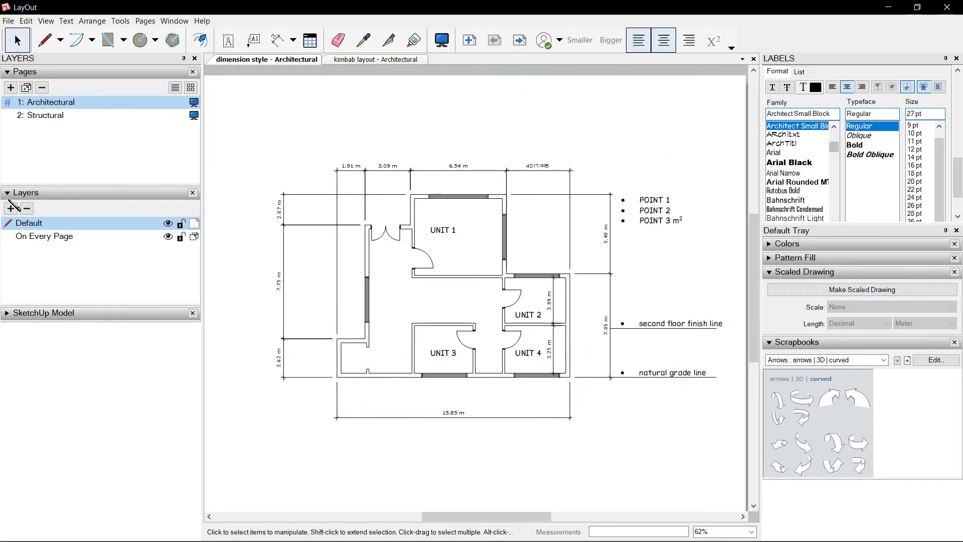
{"action": "scroll", "coordinate": [476, 146], "scroll_direction": "up", "scroll_amount": 1}
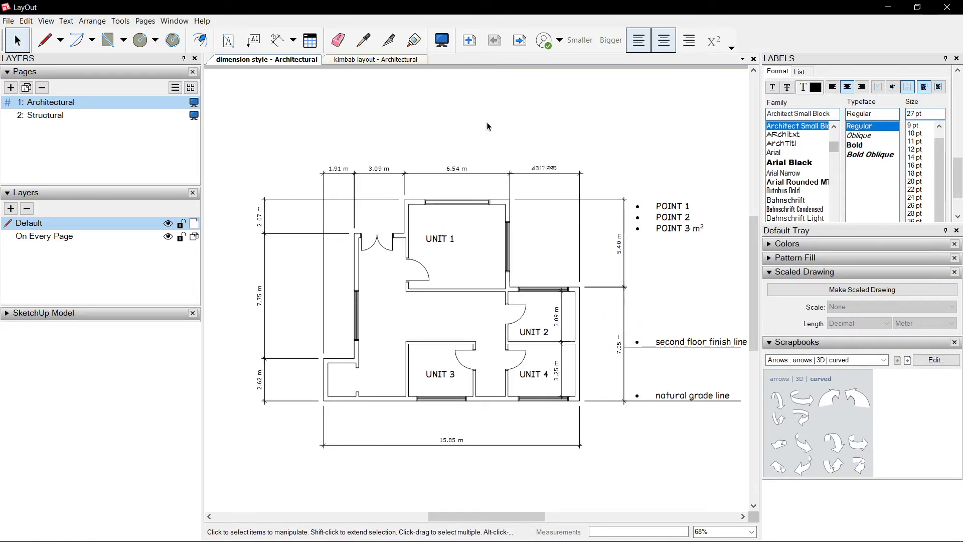
Step: Add a blank Page 3 and step through the pages with Previous and Next Page
{"action": "left_click", "coordinate": [469, 40]}
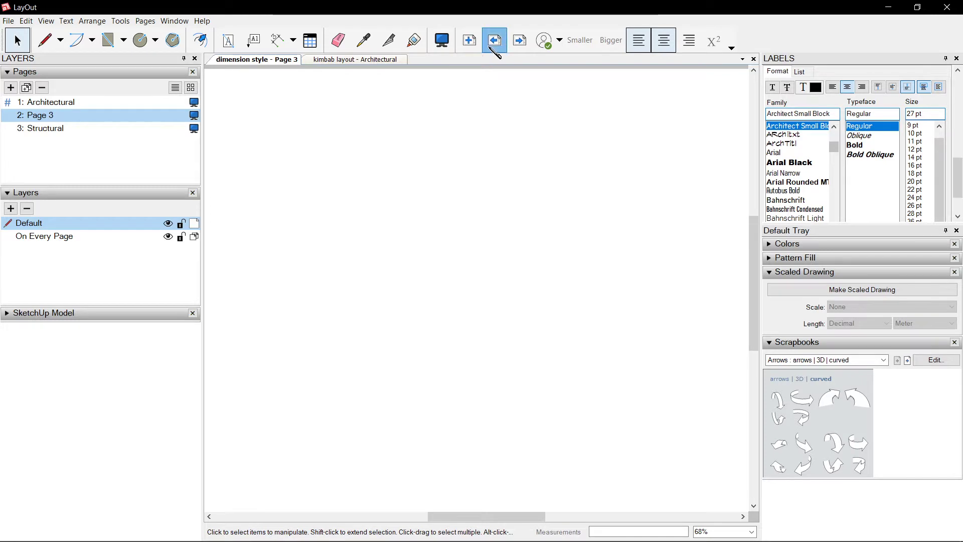
{"action": "left_click", "coordinate": [493, 40]}
{"action": "left_click", "coordinate": [519, 40]}
{"action": "left_click", "coordinate": [519, 40]}
{"action": "left_click", "coordinate": [494, 40]}
{"action": "left_click", "coordinate": [519, 40]}
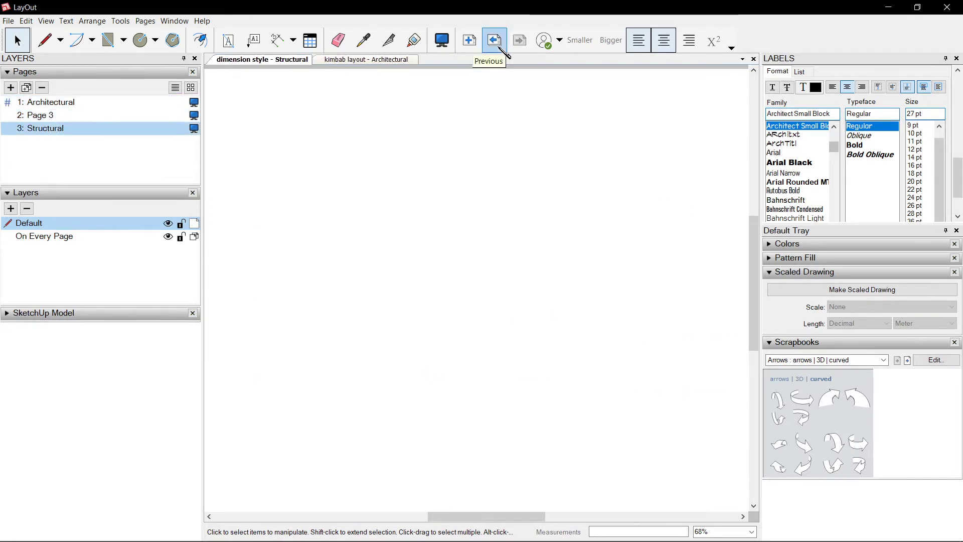
{"action": "left_click", "coordinate": [494, 40]}
{"action": "left_click", "coordinate": [494, 40]}
{"action": "left_click", "coordinate": [519, 41]}
{"action": "left_click", "coordinate": [519, 40]}
{"action": "left_click", "coordinate": [494, 40]}
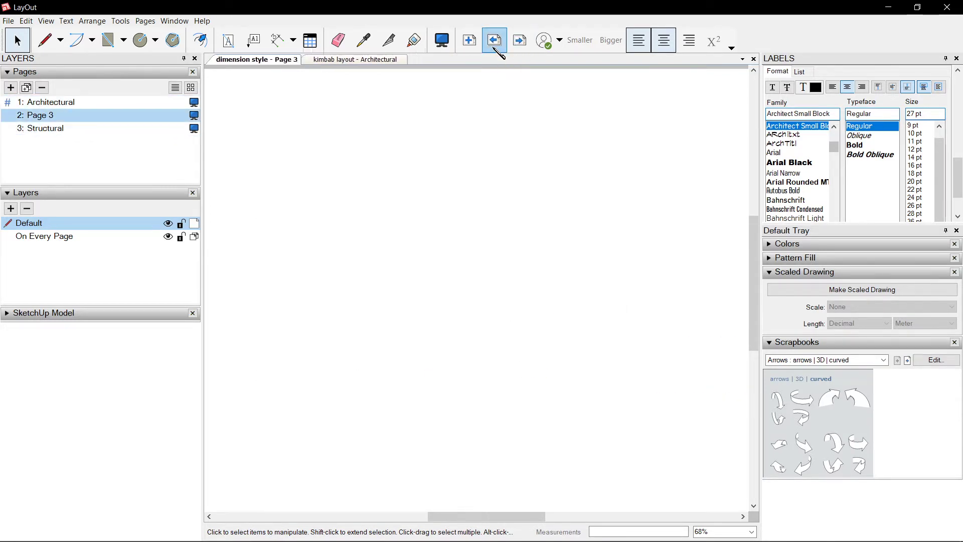
{"action": "left_click", "coordinate": [495, 40]}
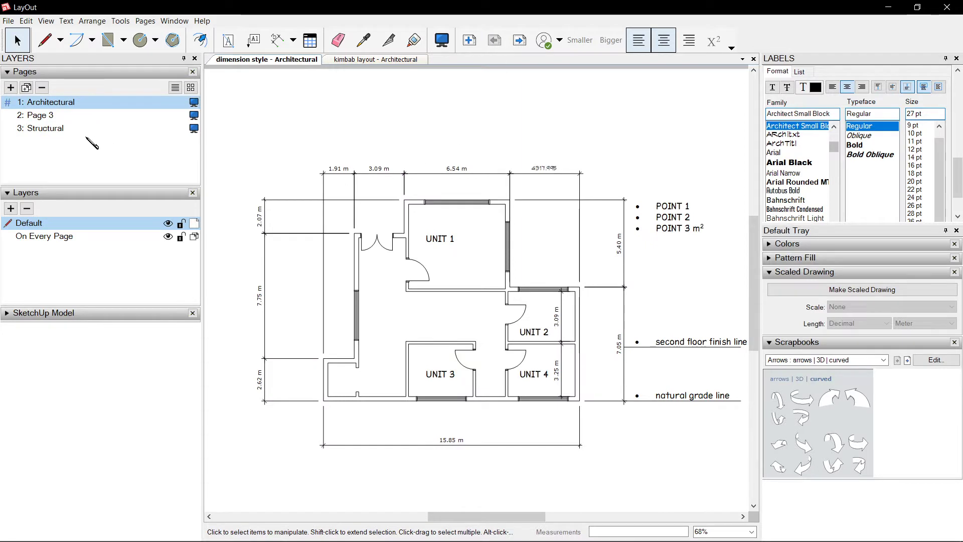
Step: Switch between pages in the list, then select and delete the trial Page 3
{"action": "left_click", "coordinate": [44, 119]}
{"action": "left_click", "coordinate": [49, 129]}
{"action": "left_click", "coordinate": [55, 114]}
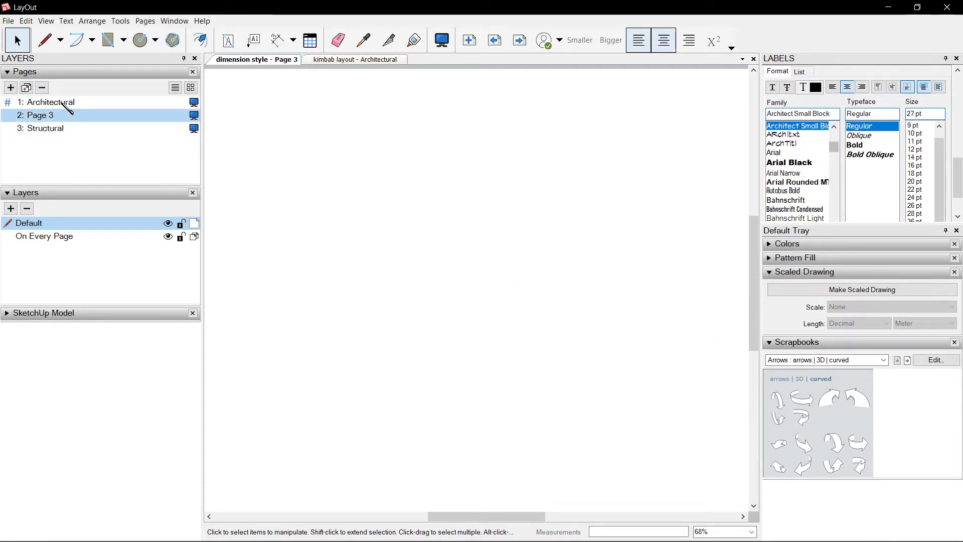
{"action": "left_click", "coordinate": [61, 103]}
{"action": "left_click", "coordinate": [59, 116]}
{"action": "left_click", "coordinate": [56, 129]}
{"action": "left_click", "coordinate": [58, 112]}
{"action": "left_click", "coordinate": [61, 103]}
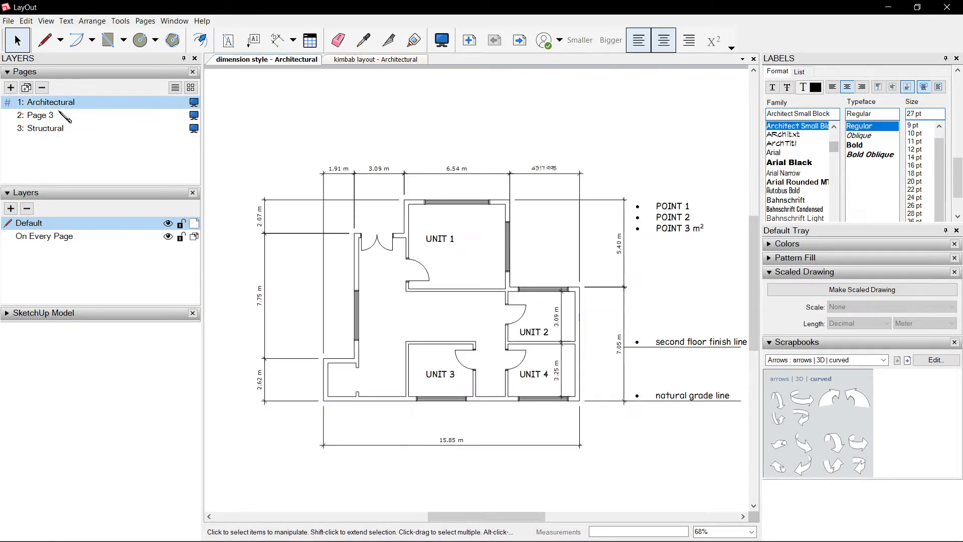
{"action": "left_click", "coordinate": [61, 114]}
{"action": "left_click", "coordinate": [60, 127]}
{"action": "left_click", "coordinate": [60, 116]}
{"action": "left_click", "coordinate": [44, 88]}
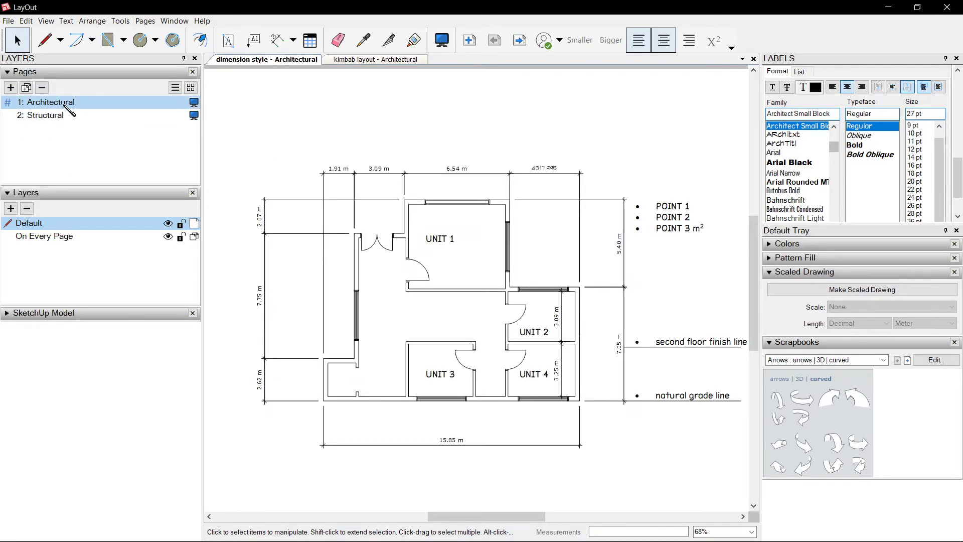
Step: Test renaming the Architectural and Structural pages without changing their names, ending on Architectural
{"action": "double_click", "coordinate": [56, 103]}
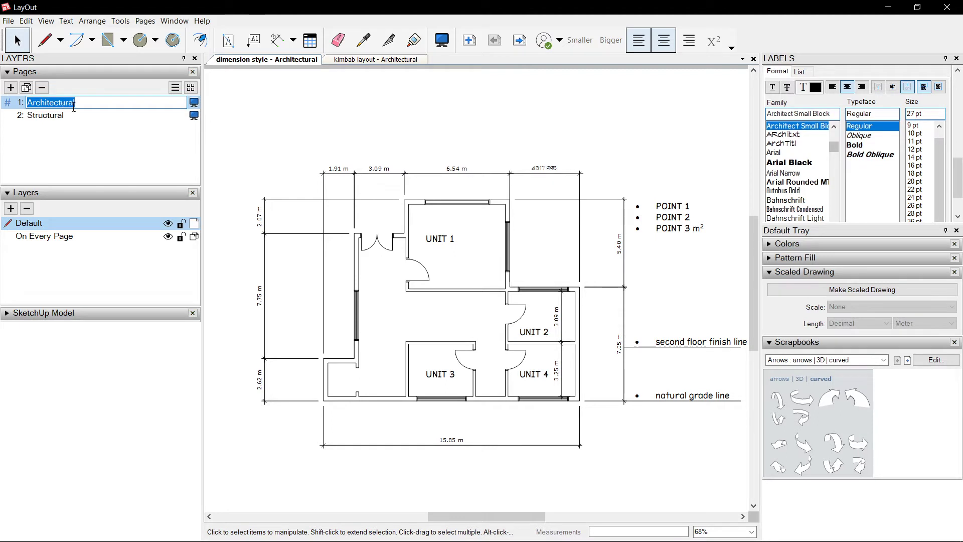
{"action": "left_click", "coordinate": [77, 120]}
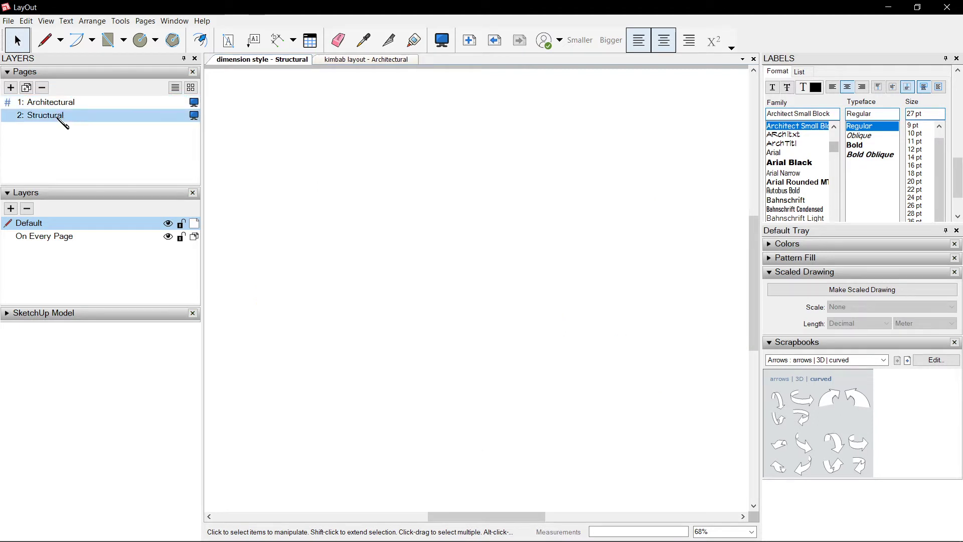
{"action": "double_click", "coordinate": [62, 116]}
{"action": "left_click", "coordinate": [94, 103]}
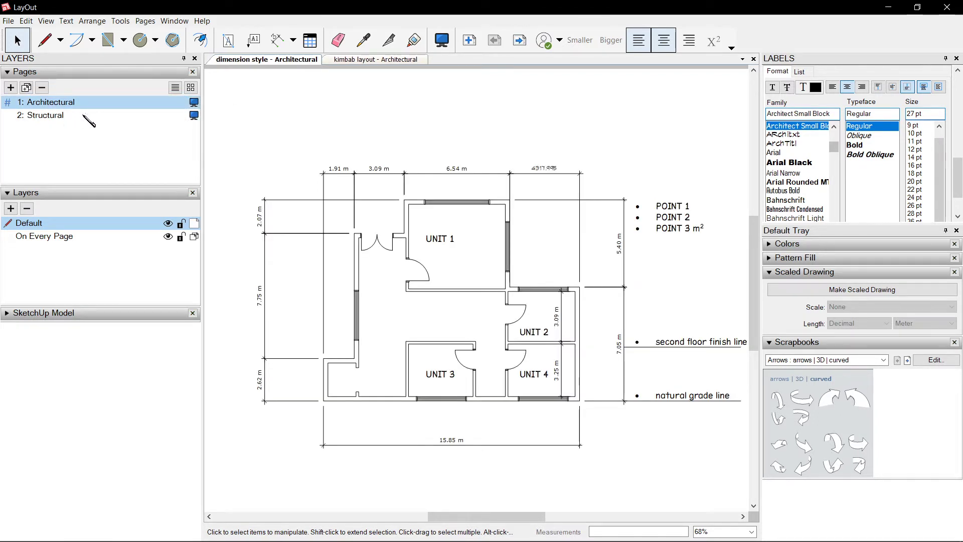
{"action": "left_click", "coordinate": [52, 118]}
{"action": "left_click", "coordinate": [134, 102]}
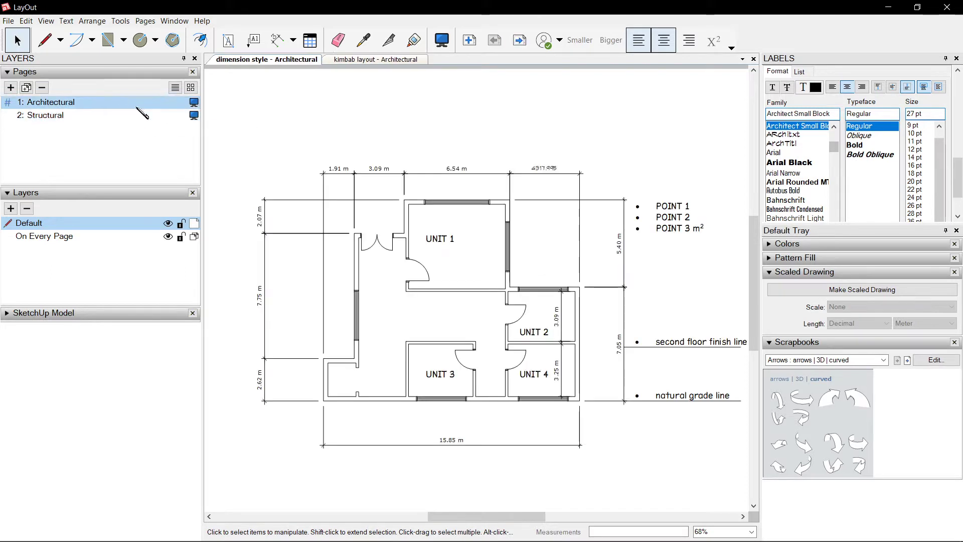
Step: Make On Every Page the active layer and centre the empty area below the floor plan
{"action": "scroll", "coordinate": [496, 356], "scroll_direction": "up", "scroll_amount": 1}
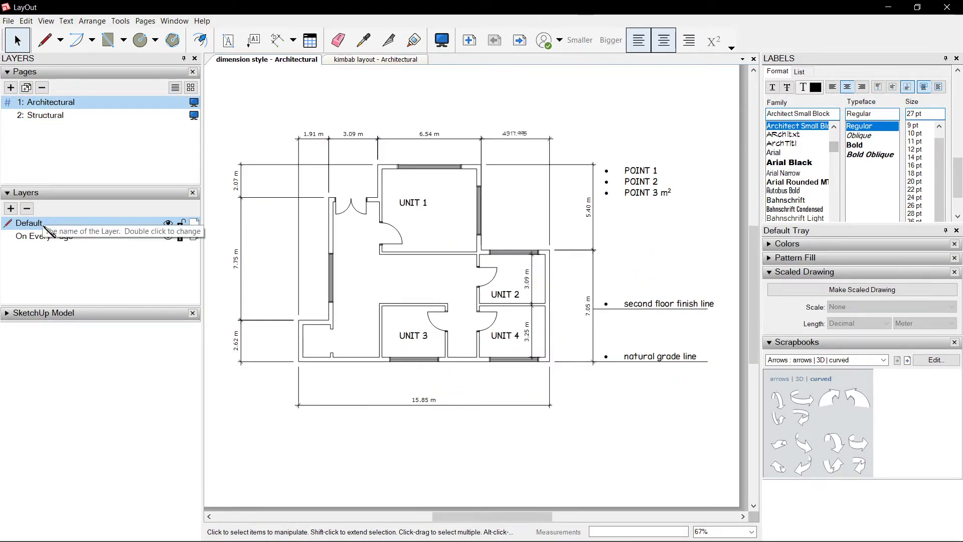
{"action": "left_click", "coordinate": [65, 241]}
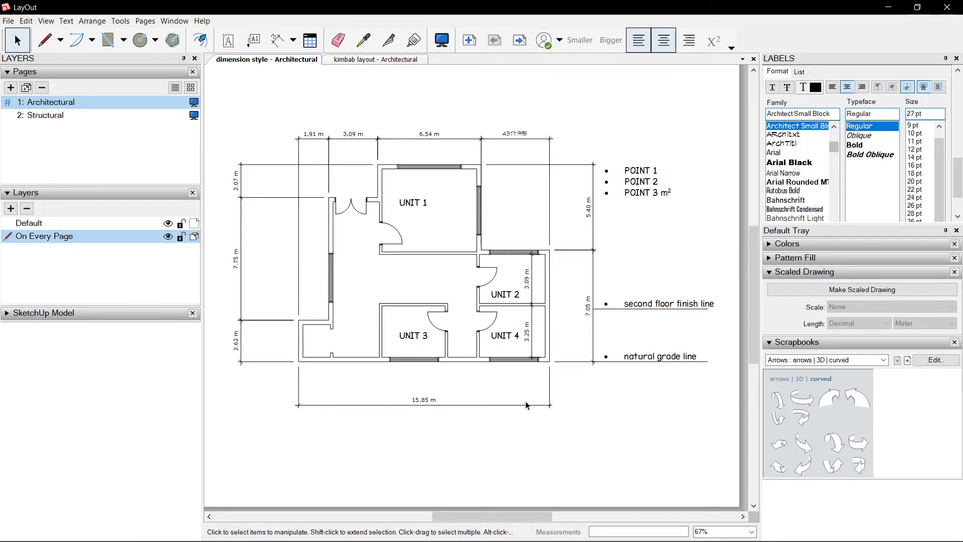
{"action": "scroll", "coordinate": [509, 389], "scroll_direction": "down", "scroll_amount": 1}
{"action": "scroll", "coordinate": [643, 427], "scroll_direction": "up", "scroll_amount": 5}
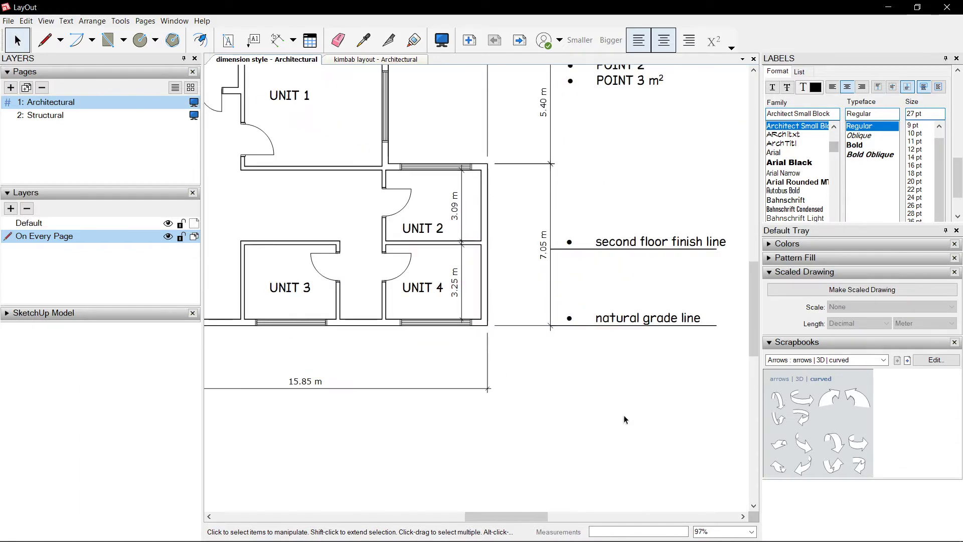
{"action": "scroll", "coordinate": [397, 335], "scroll_direction": "down", "scroll_amount": 5}
{"action": "middle_click_drag", "start_coordinate": [389, 338], "coordinate": [463, 326]}
{"action": "scroll", "coordinate": [352, 380], "scroll_direction": "up", "scroll_amount": 4}
{"action": "scroll", "coordinate": [356, 377], "scroll_direction": "down", "scroll_amount": 3}
{"action": "middle_click_drag", "start_coordinate": [394, 345], "coordinate": [491, 249]}
{"action": "scroll", "coordinate": [508, 315], "scroll_direction": "up", "scroll_amount": 8}
{"action": "middle_click_drag", "start_coordinate": [495, 312], "coordinate": [422, 329]}
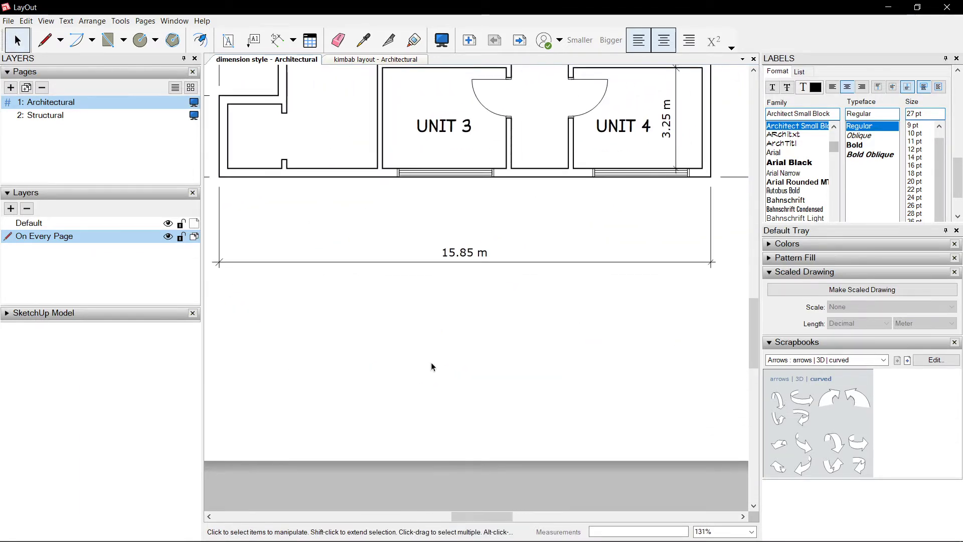
Step: Add a 'Ground Floor Plan' text label below the floor plan and nudge it right
{"action": "key", "text": "t"}
{"action": "left_click", "coordinate": [391, 346]}
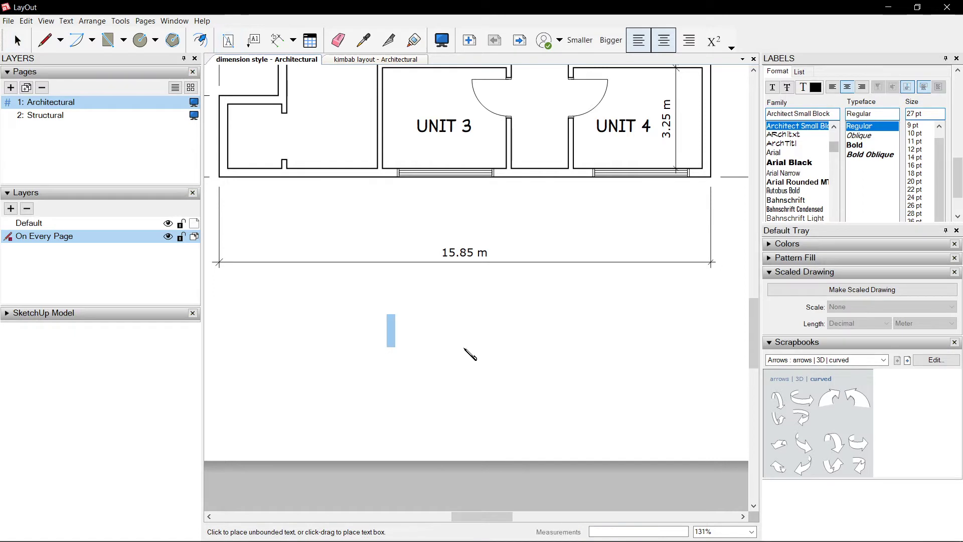
{"action": "type", "text": "Ground "}
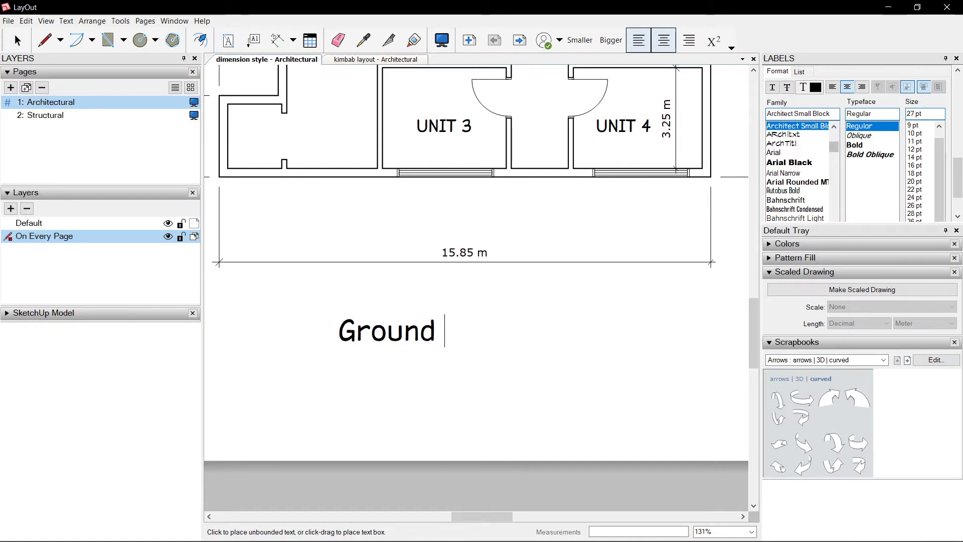
{"action": "type", "text": "Floor Plan"}
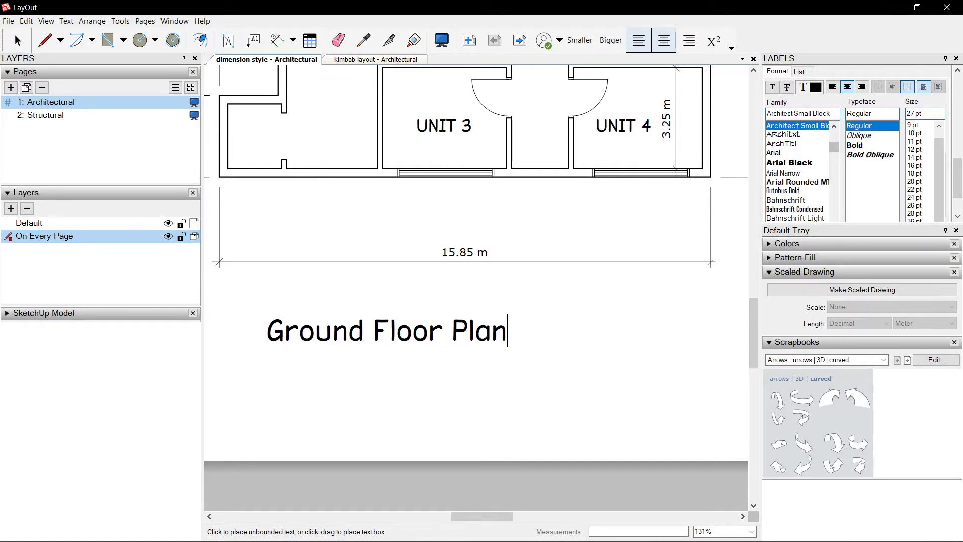
{"action": "key", "text": "Escape"}
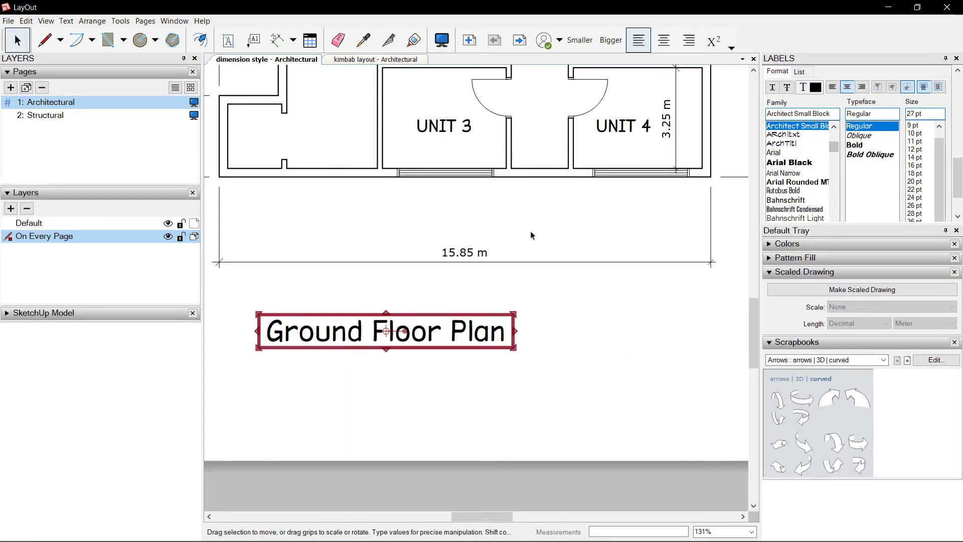
{"action": "left_click_drag", "start_coordinate": [410, 327], "coordinate": [485, 333]}
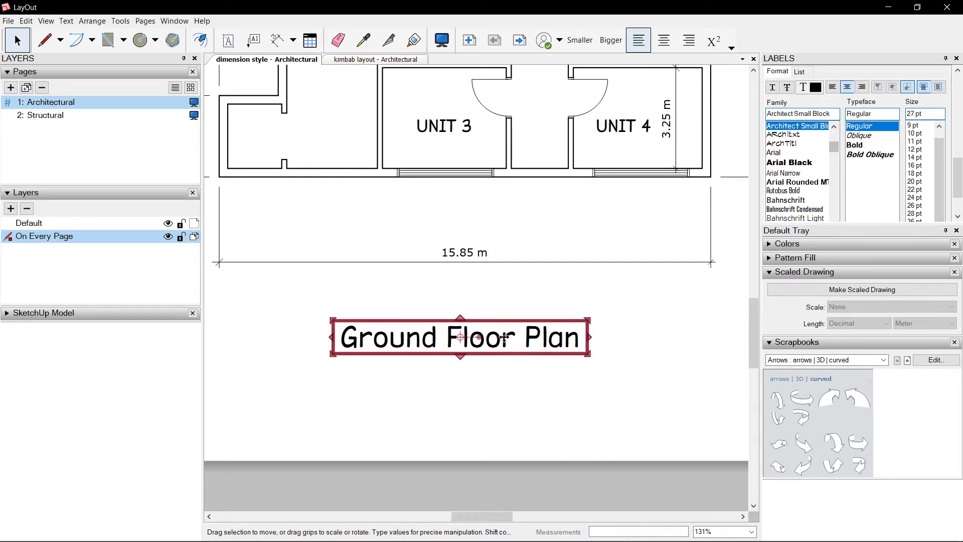
Step: Move the label to the Default layer and make Default the active layer
{"action": "right_click", "coordinate": [506, 339]}
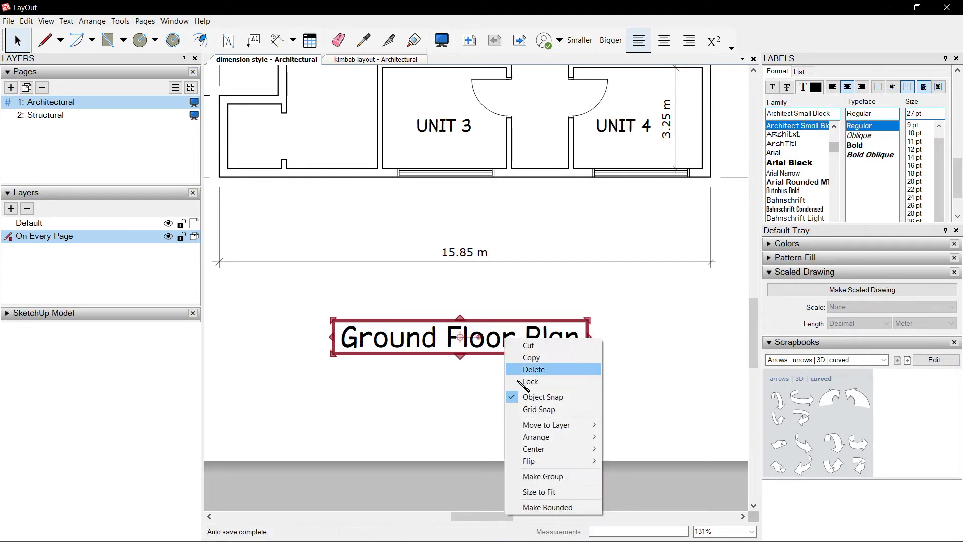
{"action": "mouse_move", "coordinate": [563, 426]}
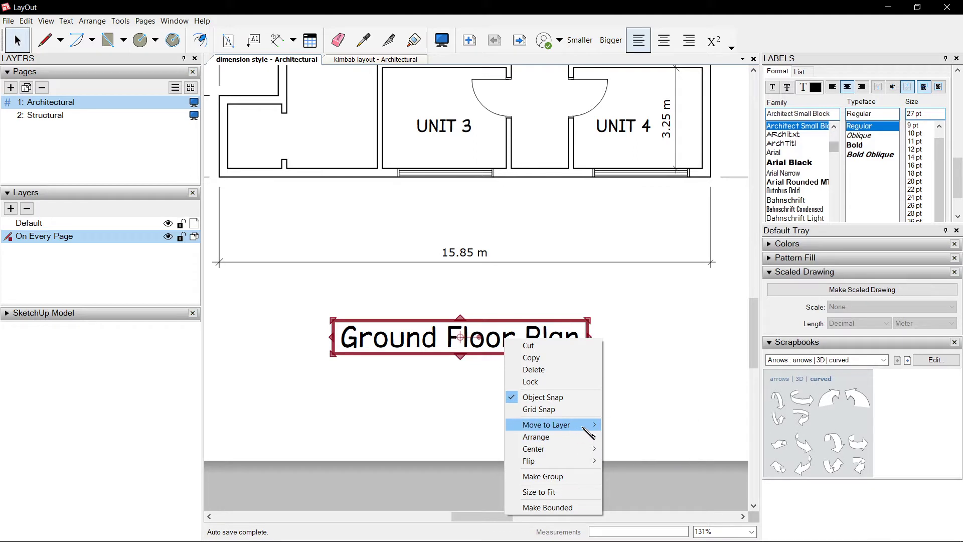
{"action": "left_click", "coordinate": [633, 438]}
{"action": "scroll", "coordinate": [511, 327], "scroll_direction": "up", "scroll_amount": 3}
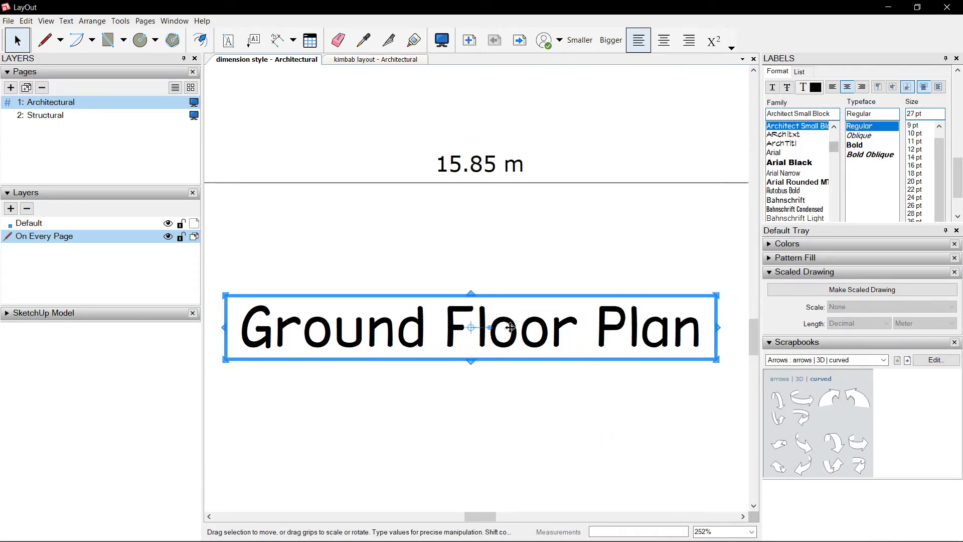
{"action": "scroll", "coordinate": [511, 327], "scroll_direction": "down", "scroll_amount": 1}
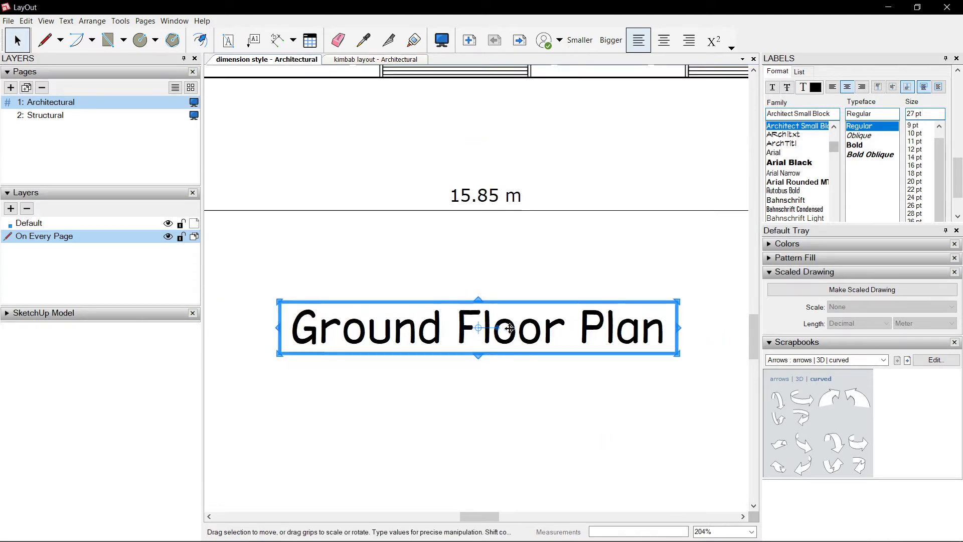
{"action": "left_click", "coordinate": [11, 224]}
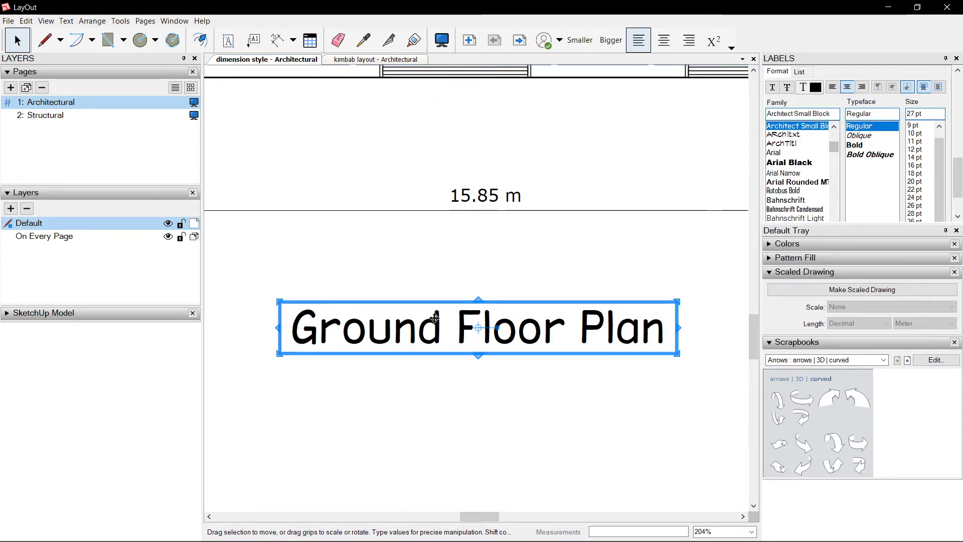
{"action": "scroll", "coordinate": [434, 316], "scroll_direction": "down", "scroll_amount": 3}
{"action": "scroll", "coordinate": [467, 328], "scroll_direction": "up", "scroll_amount": 2}
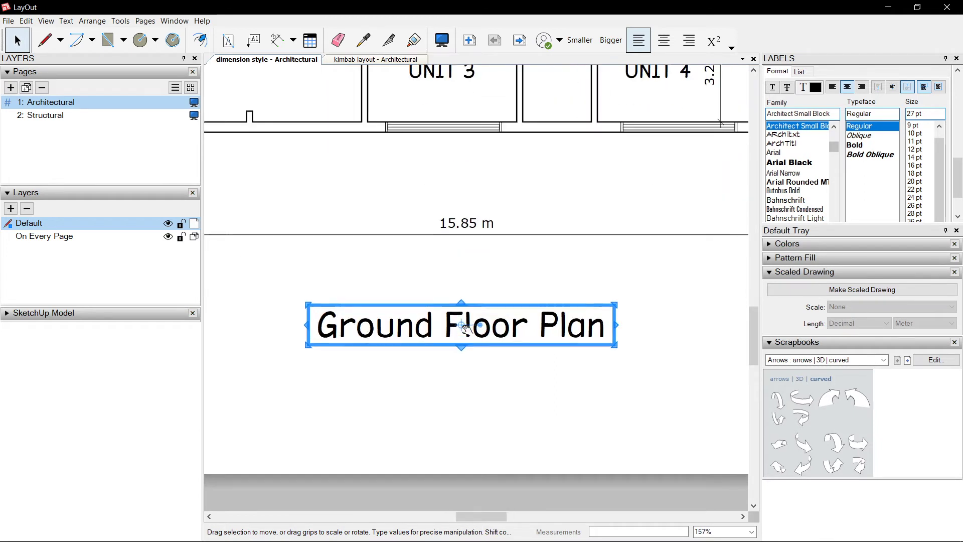
{"action": "scroll", "coordinate": [467, 329], "scroll_direction": "down", "scroll_amount": 2}
{"action": "scroll", "coordinate": [477, 326], "scroll_direction": "up", "scroll_amount": 1}
Step: Copy the title label below itself and replace its text with the <PageName> auto-text
{"action": "left_click_drag", "start_coordinate": [495, 327], "coordinate": [496, 373], "text": "ctrl"}
{"action": "scroll", "coordinate": [496, 374], "scroll_direction": "up", "scroll_amount": 2}
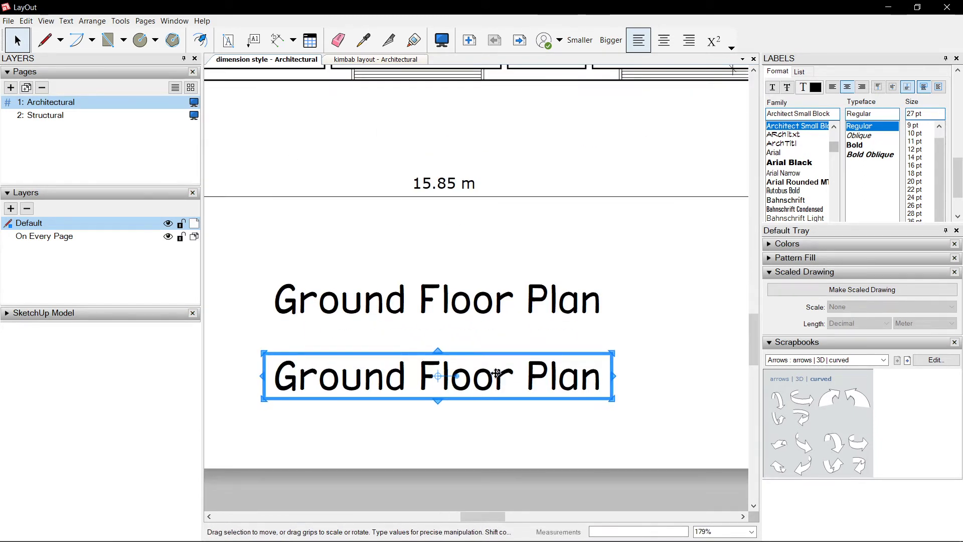
{"action": "double_click", "coordinate": [496, 373]}
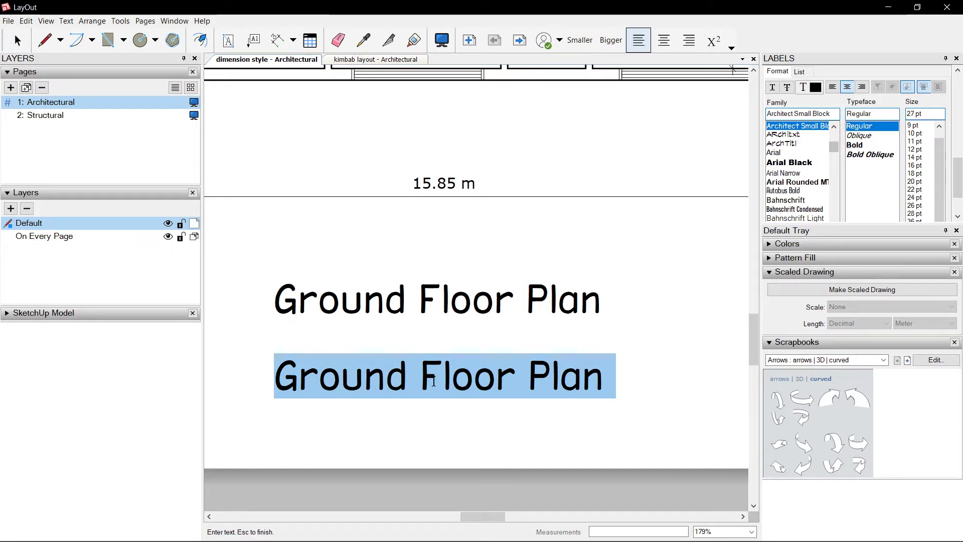
{"action": "type", "text": "<Page N"}
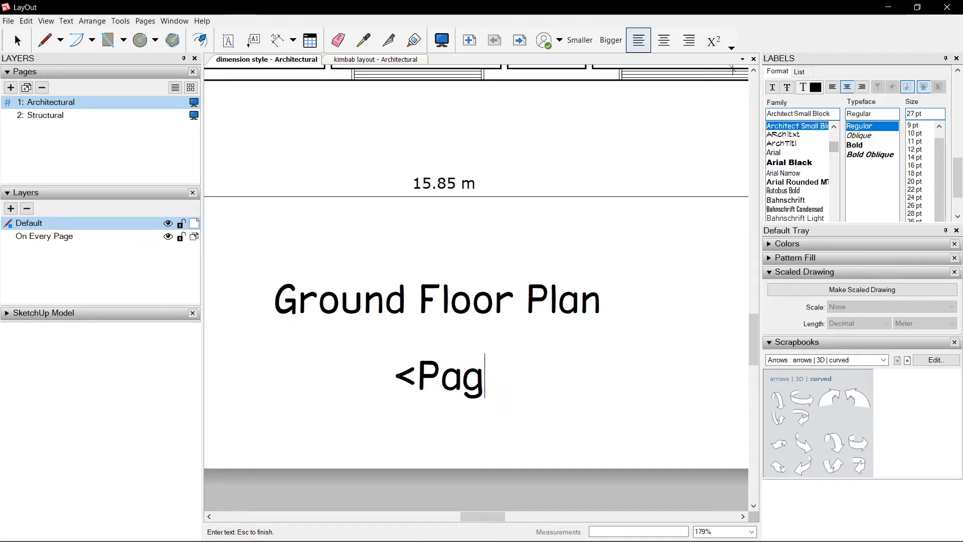
{"action": "key", "text": "BackSpace"}
{"action": "key", "text": "BackSpace"}
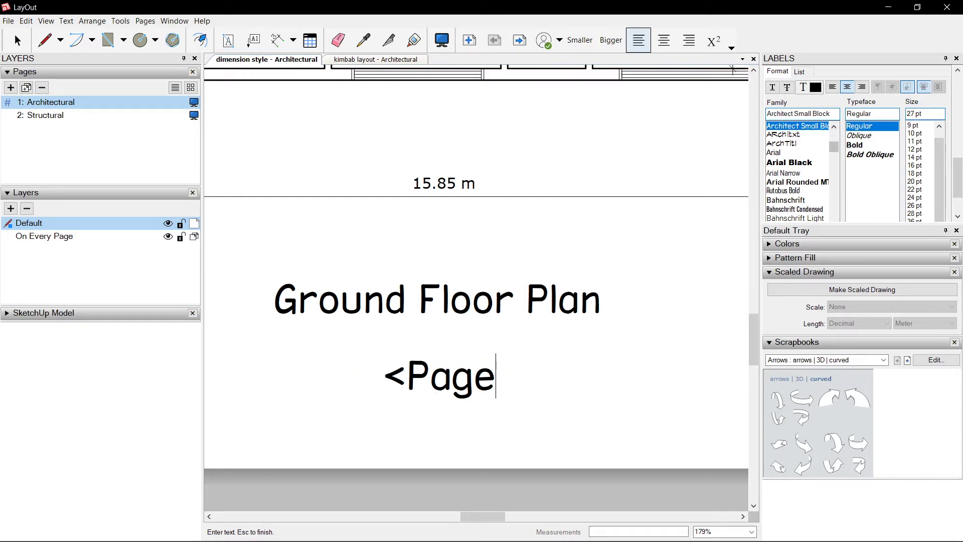
{"action": "type", "text": "Name>"}
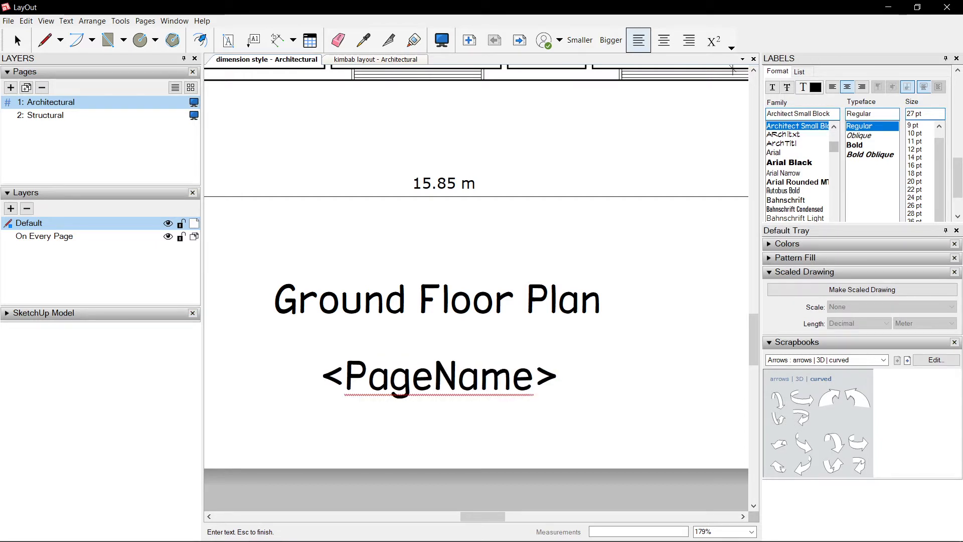
{"action": "key", "text": "Escape"}
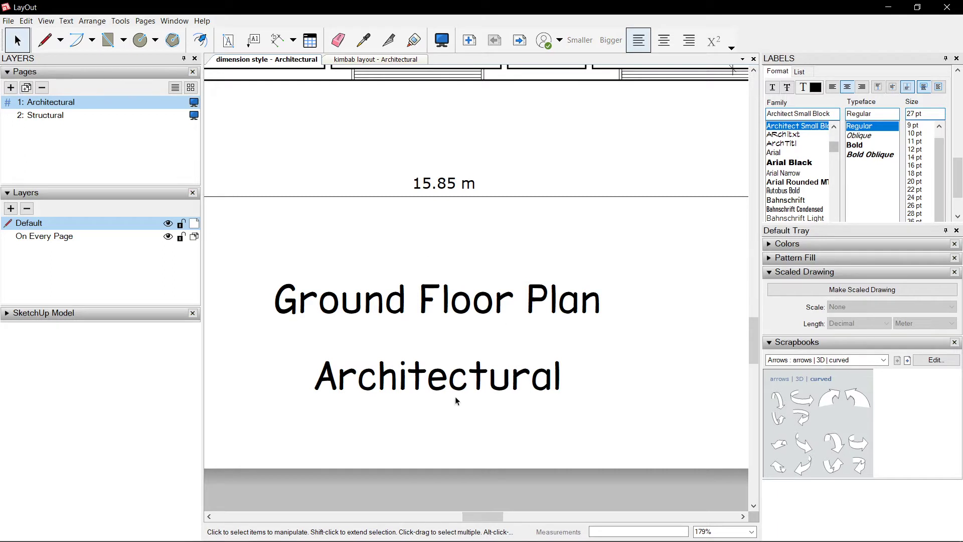
Step: Check the label's <PageName> code, then start editing page 1's name
{"action": "scroll", "coordinate": [455, 397], "scroll_direction": "up", "scroll_amount": 3}
{"action": "left_click", "coordinate": [471, 370]}
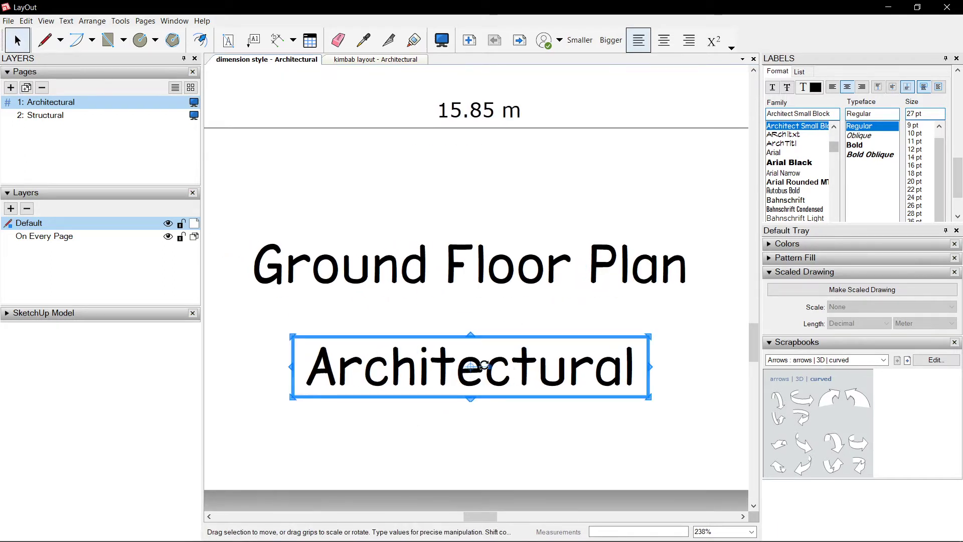
{"action": "double_click", "coordinate": [482, 366]}
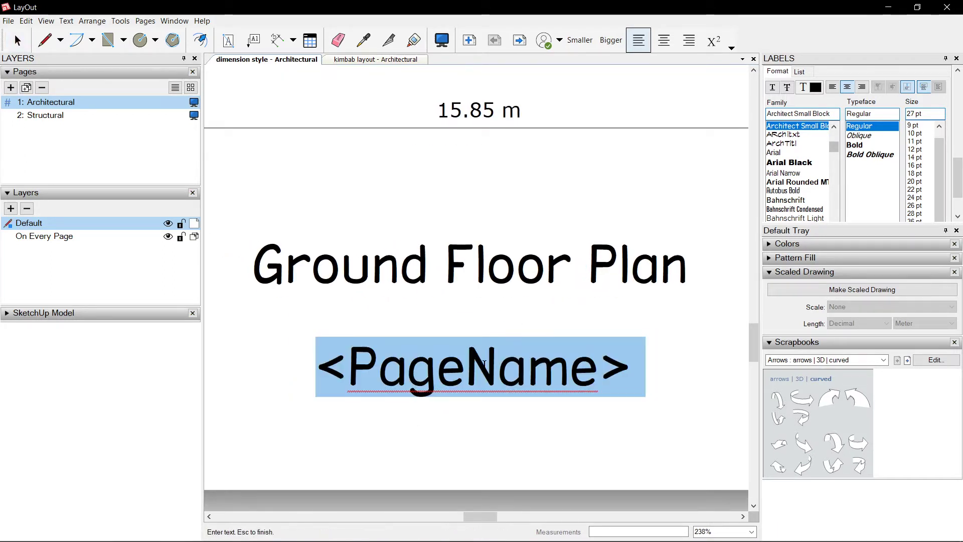
{"action": "left_click", "coordinate": [551, 380]}
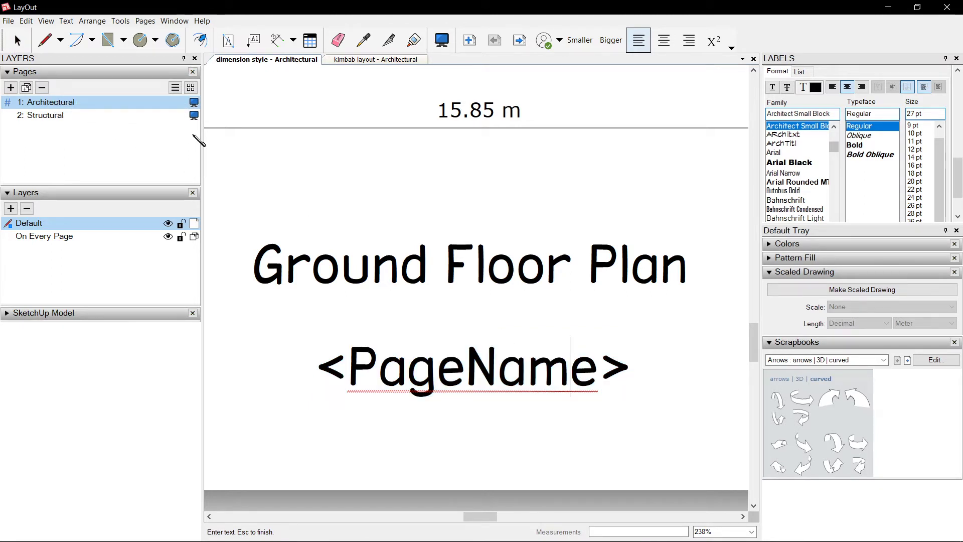
{"action": "left_click", "coordinate": [402, 176]}
{"action": "double_click", "coordinate": [58, 103]}
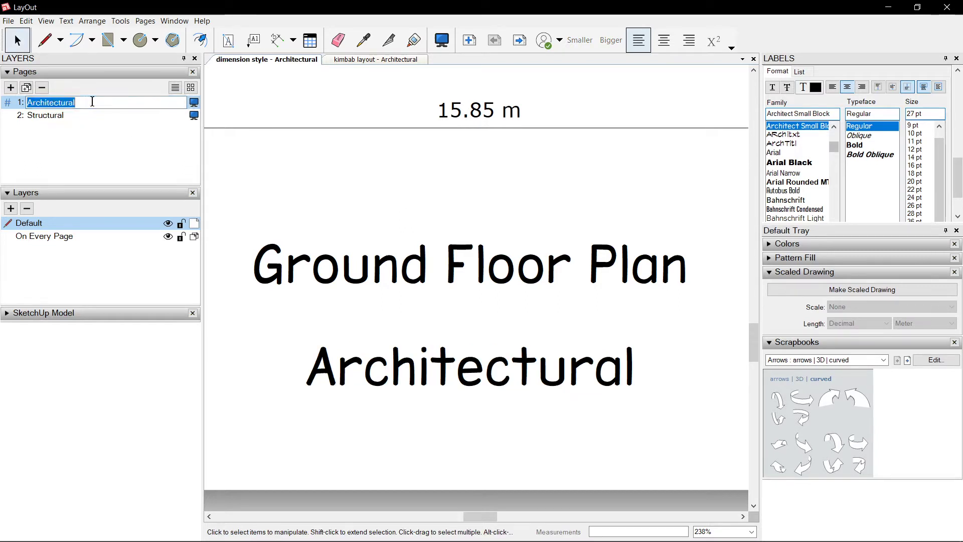
{"action": "left_click", "coordinate": [92, 101]}
Step: Rename page 1 to 'Architectural Sheet'
{"action": "type", "text": "Sh"}
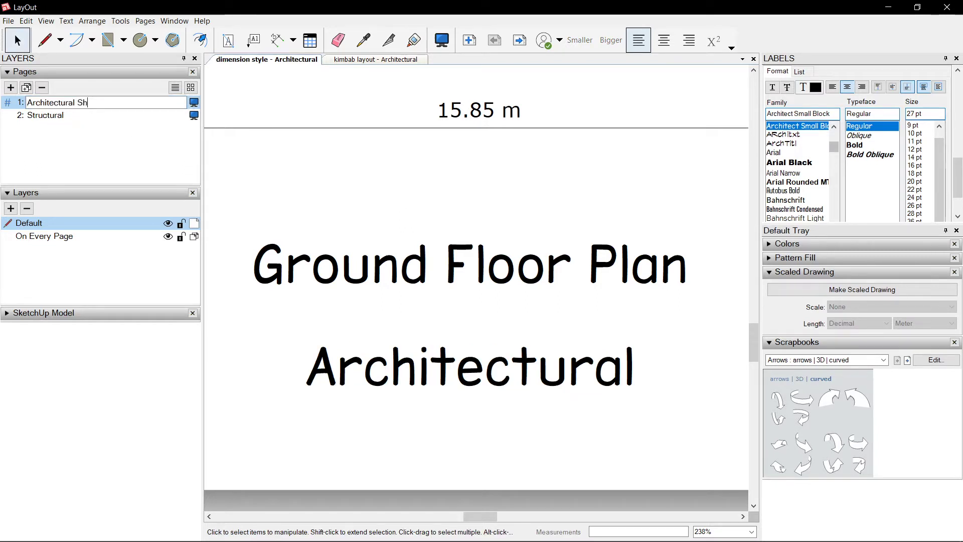
{"action": "type", "text": "eet"}
{"action": "key", "text": "Return"}
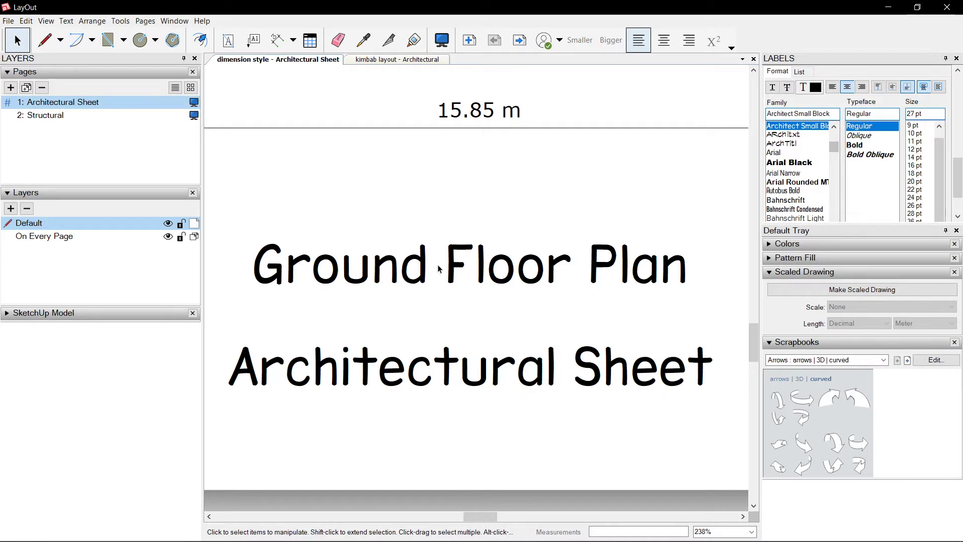
{"action": "scroll", "coordinate": [486, 331], "scroll_direction": "down", "scroll_amount": 1}
{"action": "left_click", "coordinate": [501, 379]}
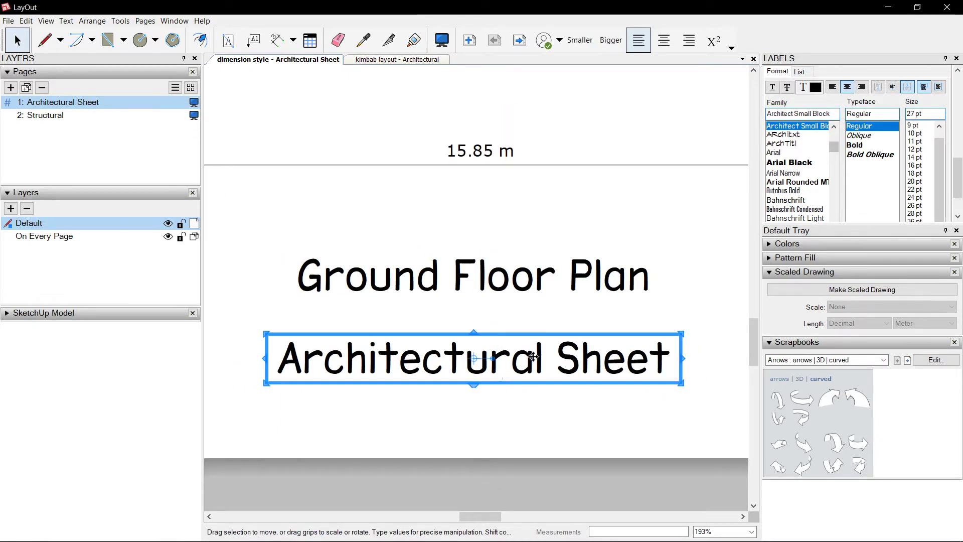
Step: Copy the page-name label below and change it to <PageNumber>, showing 1
{"action": "scroll", "coordinate": [534, 356], "scroll_direction": "down", "scroll_amount": 2}
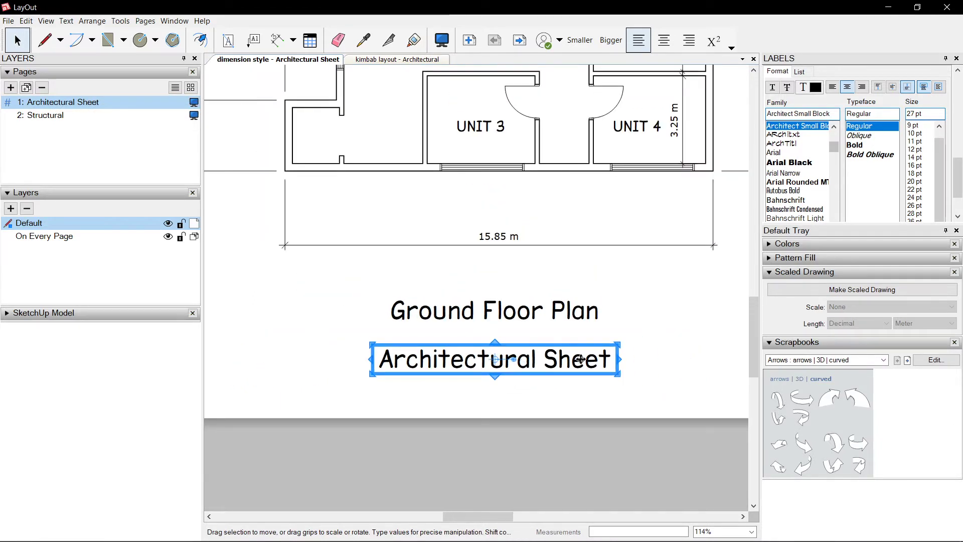
{"action": "scroll", "coordinate": [522, 357], "scroll_direction": "up", "scroll_amount": 1}
{"action": "left_click_drag", "start_coordinate": [509, 357], "coordinate": [517, 378]}
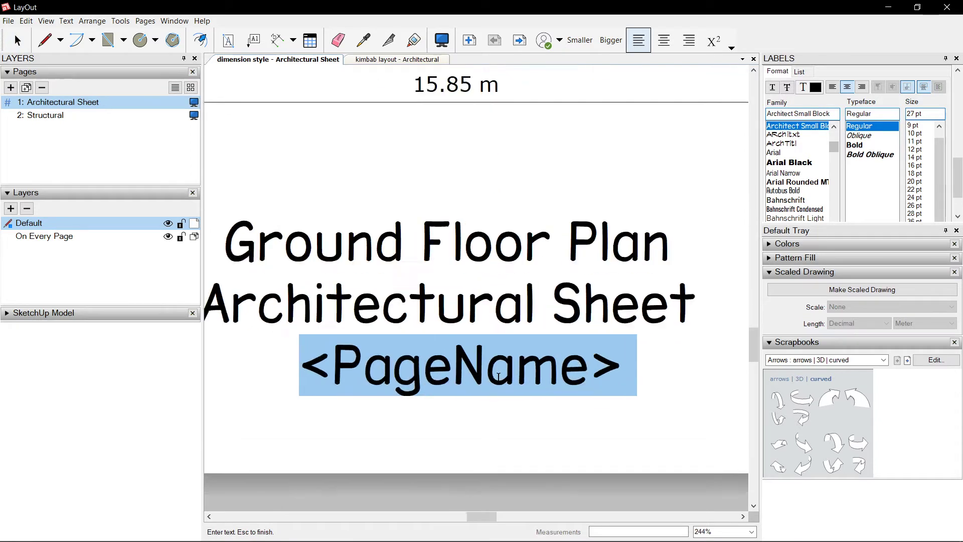
{"action": "scroll", "coordinate": [492, 368], "scroll_direction": "up", "scroll_amount": 1}
{"action": "key", "text": "shift+Right"}
{"action": "key", "text": "shift+Right"}
{"action": "key", "text": "shift+Right"}
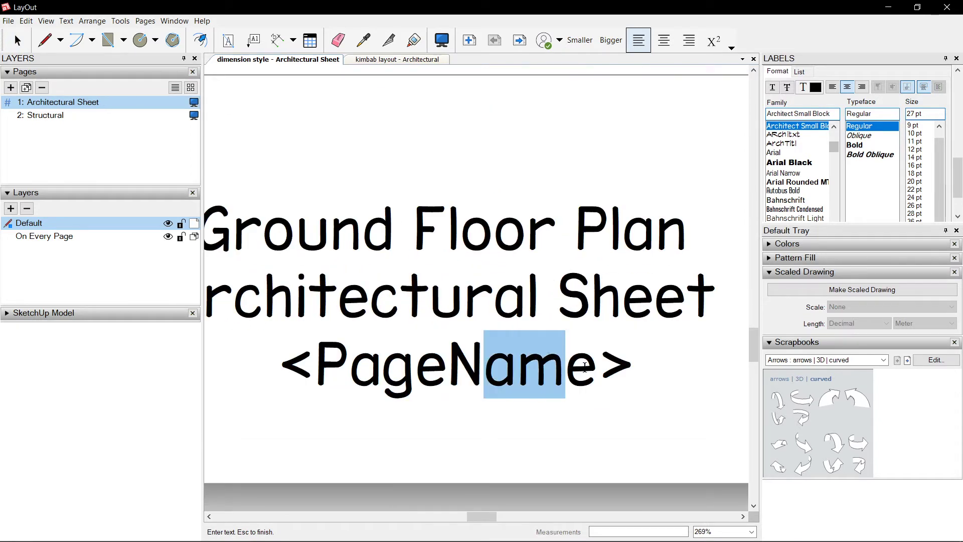
{"action": "type", "text": "umber"}
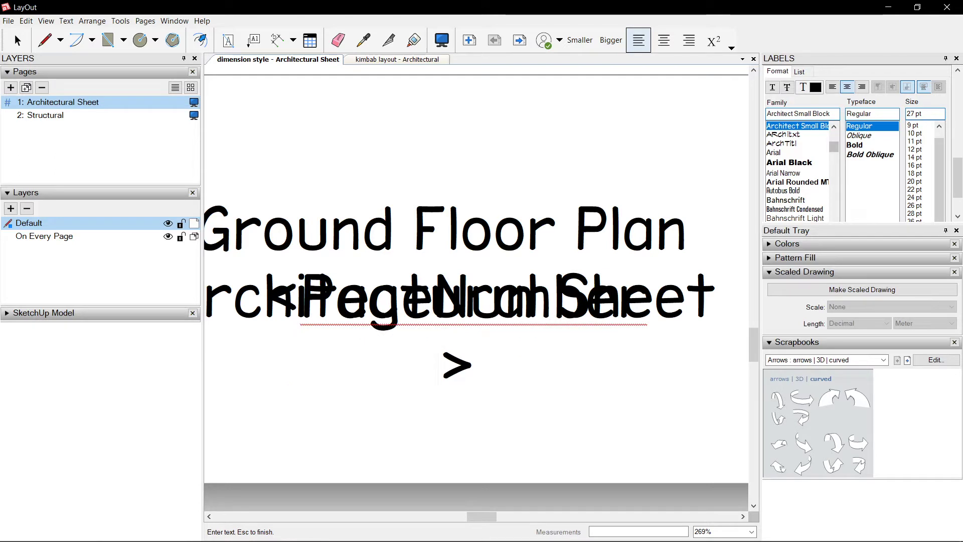
{"action": "key", "text": "Escape"}
{"action": "scroll", "coordinate": [529, 351], "scroll_direction": "down", "scroll_amount": 2}
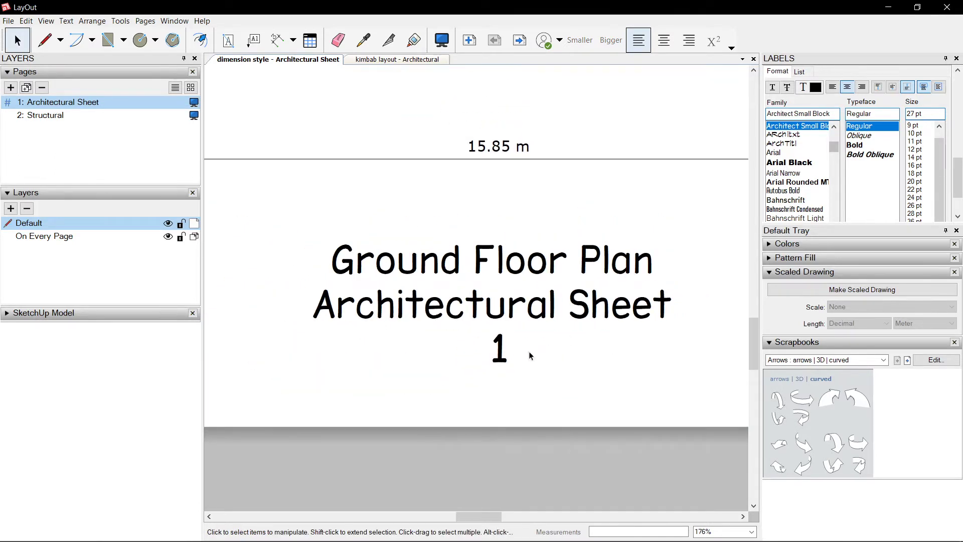
{"action": "left_click", "coordinate": [505, 334]}
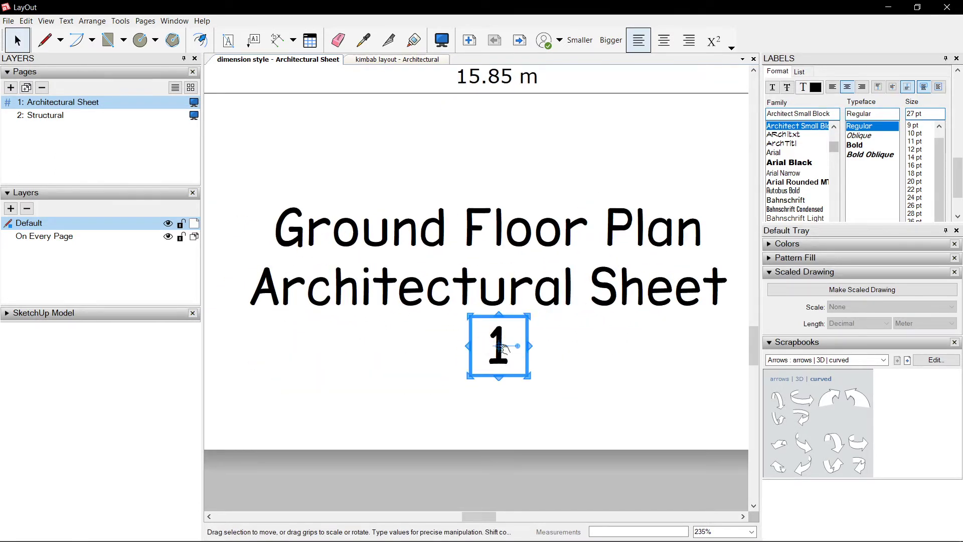
Step: Move the Architectural Sheet title below the floor plan to the lower left
{"action": "scroll", "coordinate": [499, 335], "scroll_direction": "up", "scroll_amount": 3}
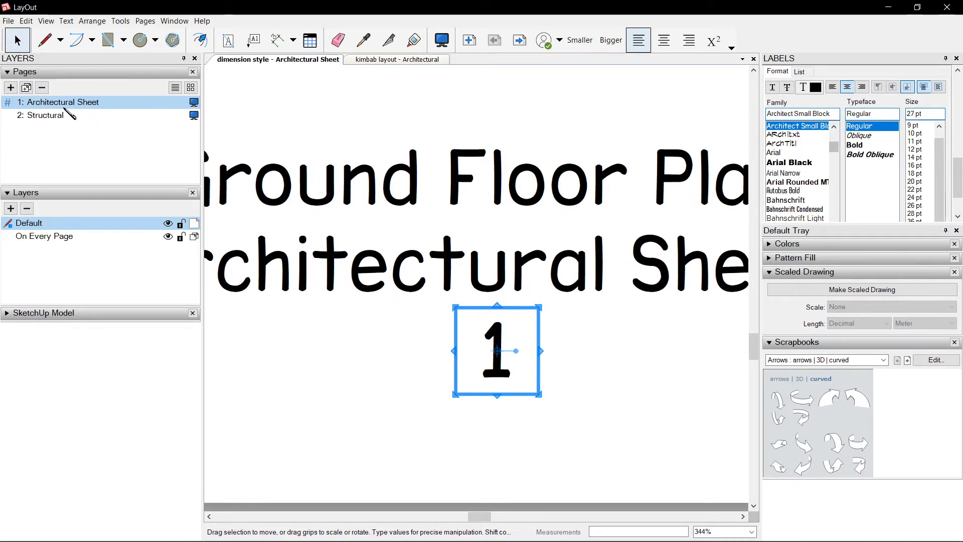
{"action": "scroll", "coordinate": [483, 300], "scroll_direction": "down", "scroll_amount": 3}
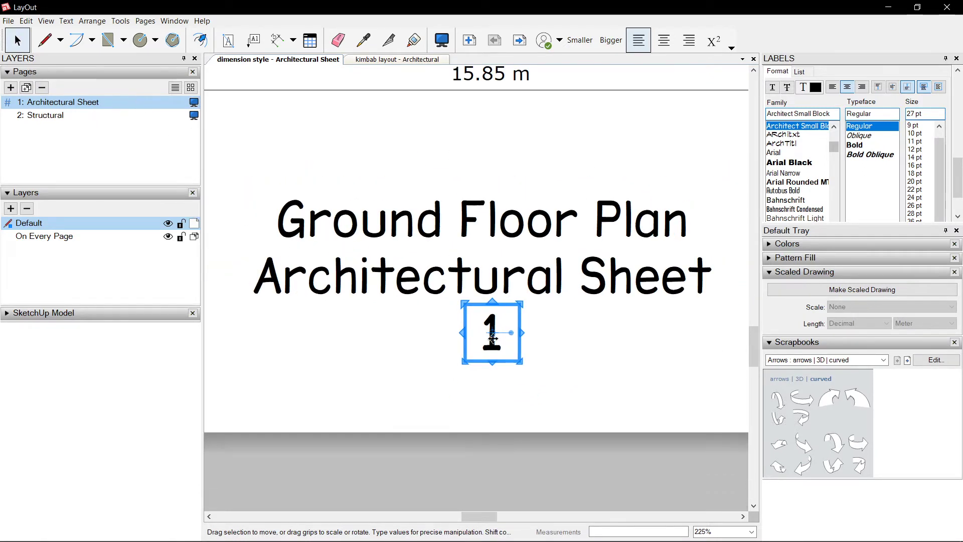
{"action": "scroll", "coordinate": [491, 335], "scroll_direction": "down", "scroll_amount": 5}
{"action": "left_click", "coordinate": [617, 273]}
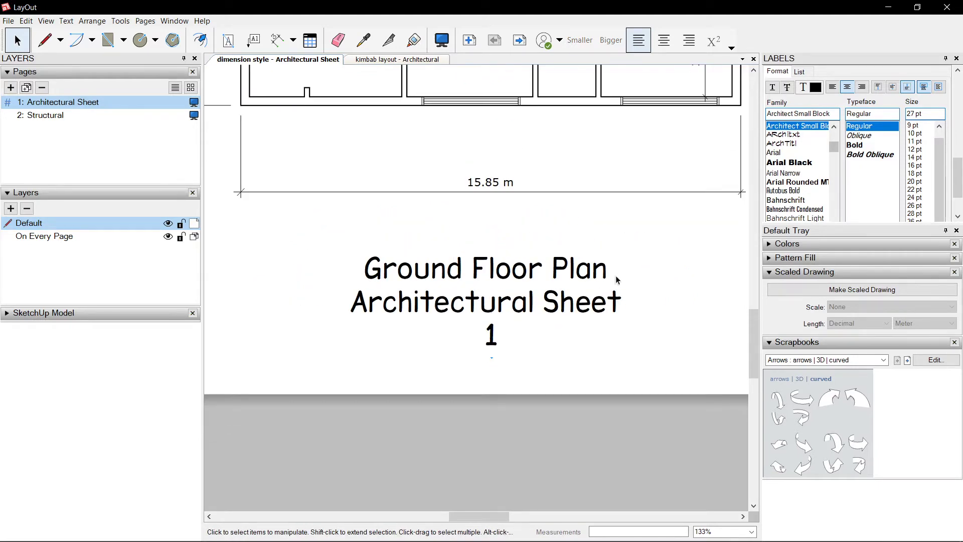
{"action": "scroll", "coordinate": [477, 370], "scroll_direction": "up", "scroll_amount": 3}
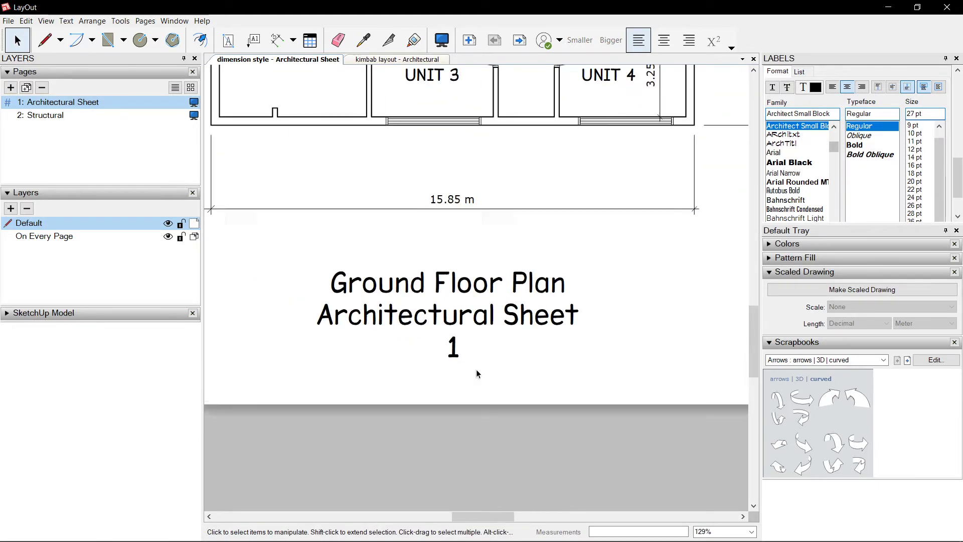
{"action": "scroll", "coordinate": [595, 330], "scroll_direction": "down", "scroll_amount": 2}
{"action": "scroll", "coordinate": [586, 334], "scroll_direction": "up", "scroll_amount": 2}
{"action": "scroll", "coordinate": [586, 335], "scroll_direction": "down", "scroll_amount": 3}
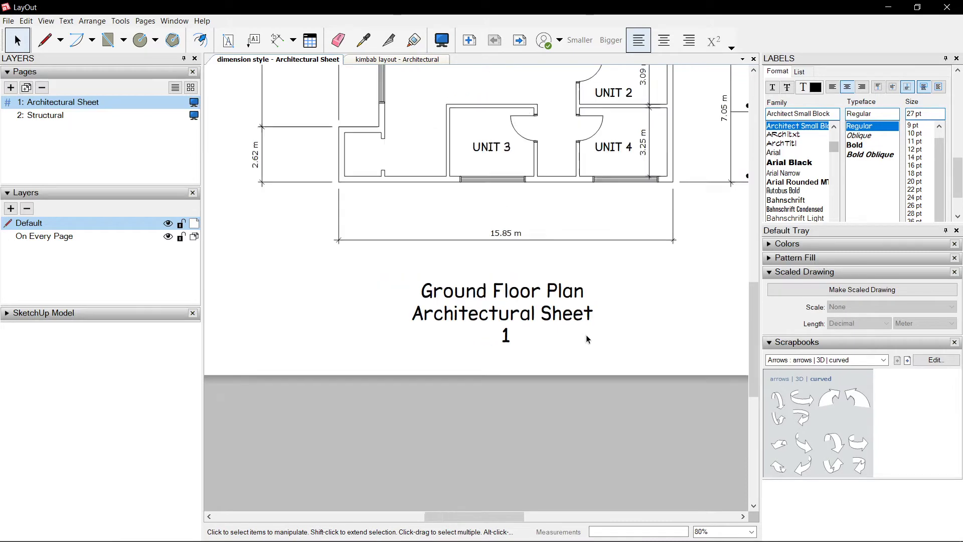
{"action": "scroll", "coordinate": [522, 331], "scroll_direction": "up", "scroll_amount": 1}
{"action": "left_click_drag", "start_coordinate": [518, 324], "coordinate": [303, 346]}
Step: Place the page number 1 label beside the Architectural Sheet title
{"action": "scroll", "coordinate": [464, 345], "scroll_direction": "up", "scroll_amount": 2}
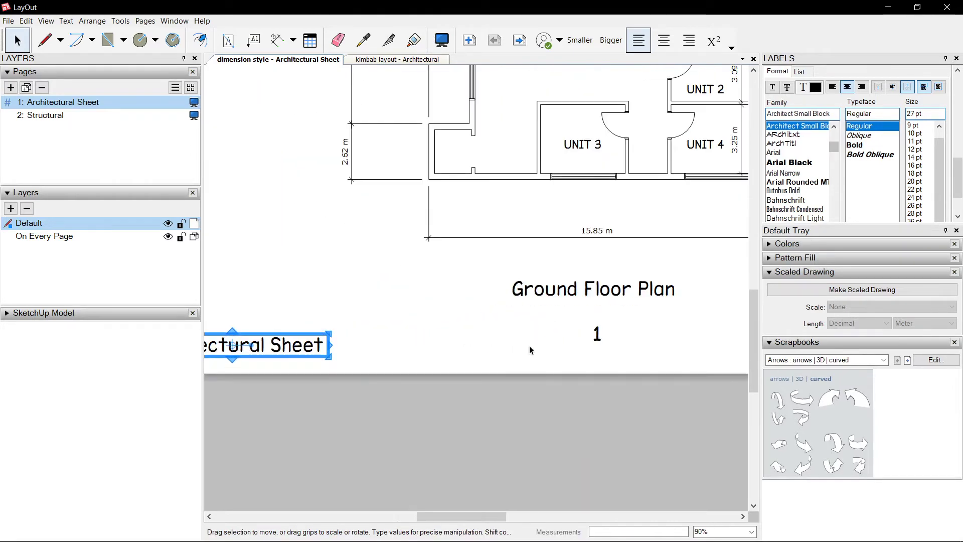
{"action": "left_click", "coordinate": [597, 333]}
{"action": "left_click_drag", "start_coordinate": [596, 334], "coordinate": [341, 345]}
{"action": "left_click", "coordinate": [422, 335]}
{"action": "scroll", "coordinate": [424, 346], "scroll_direction": "up", "scroll_amount": 2}
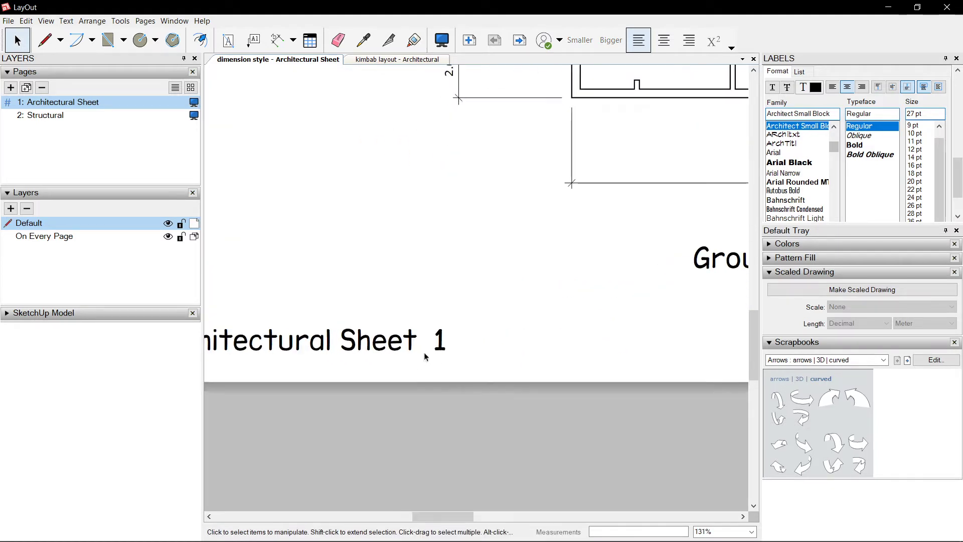
{"action": "left_click", "coordinate": [439, 340]}
{"action": "left_click_drag", "start_coordinate": [440, 339], "coordinate": [517, 336]}
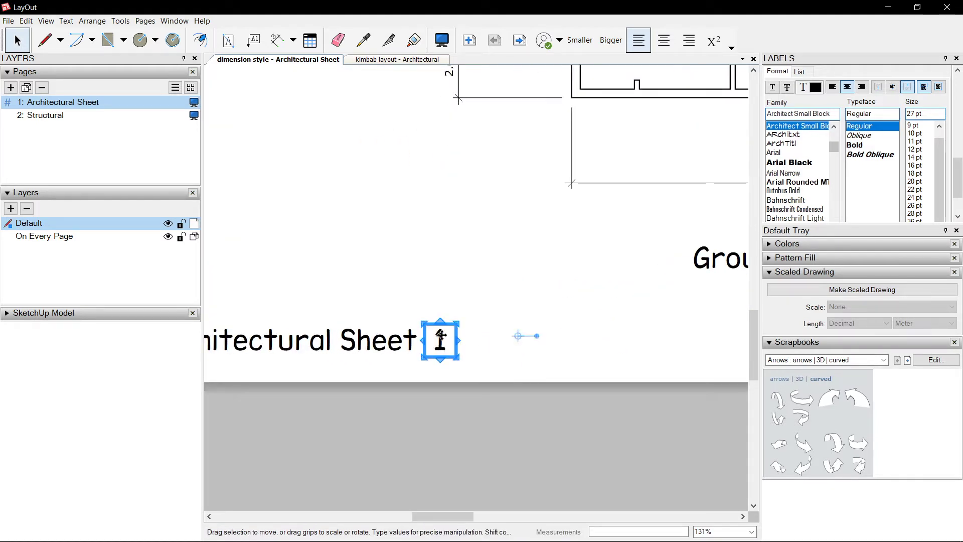
{"action": "left_click", "coordinate": [495, 305]}
{"action": "scroll", "coordinate": [495, 306], "scroll_direction": "down", "scroll_amount": 1}
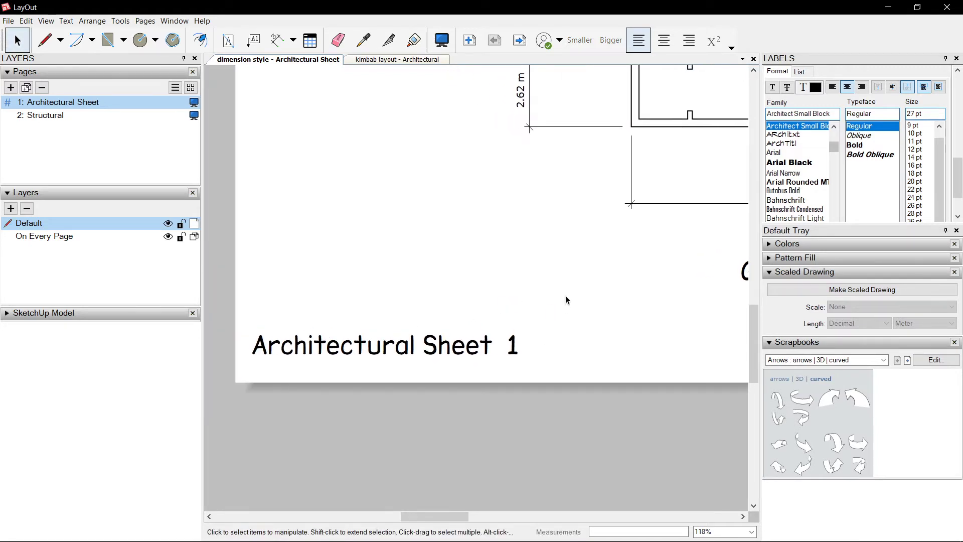
Step: Look over the Structural page, then return to the Architectural Sheet page
{"action": "left_click", "coordinate": [520, 41]}
{"action": "scroll", "coordinate": [465, 267], "scroll_direction": "down", "scroll_amount": 2}
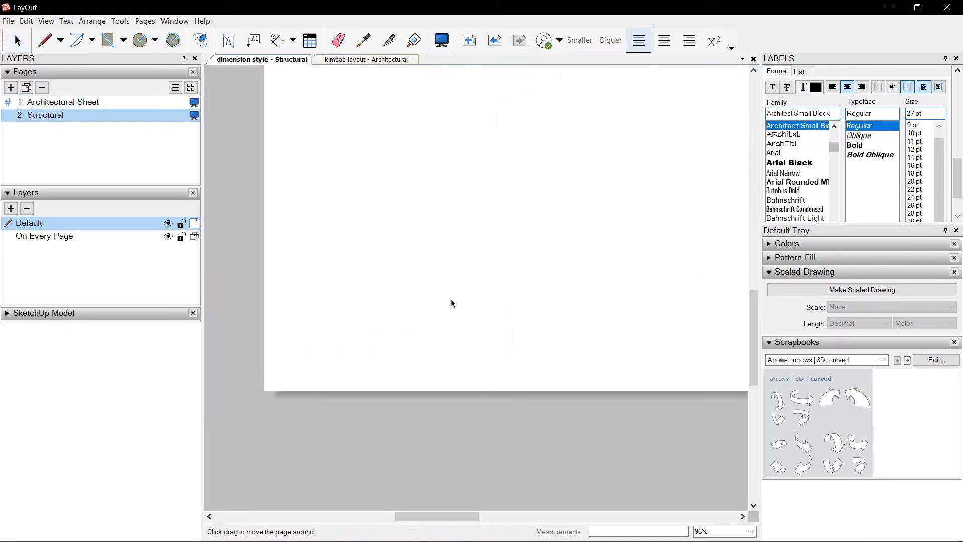
{"action": "left_click_drag", "start_coordinate": [344, 274], "coordinate": [246, 344]}
{"action": "left_click_drag", "start_coordinate": [278, 307], "coordinate": [595, 415]}
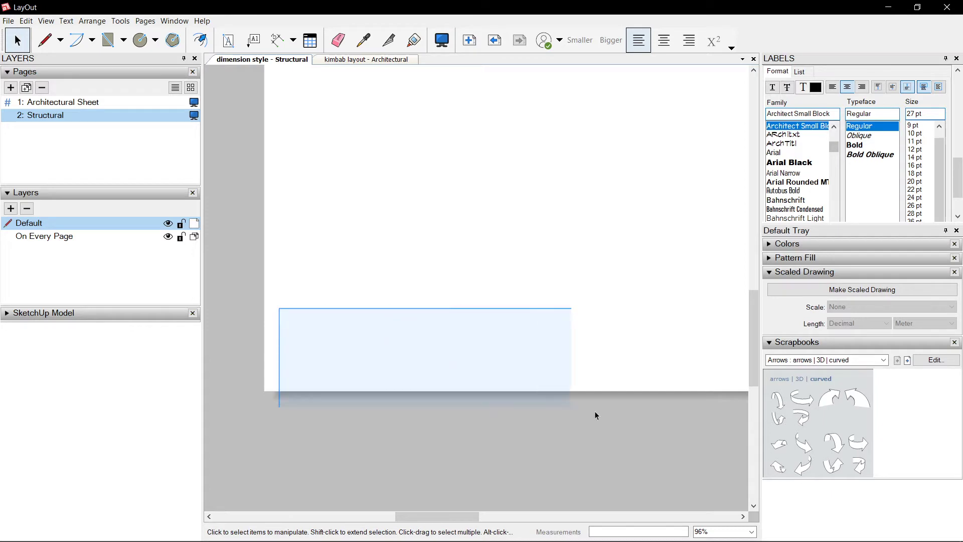
{"action": "left_click_drag", "start_coordinate": [321, 330], "coordinate": [539, 418]}
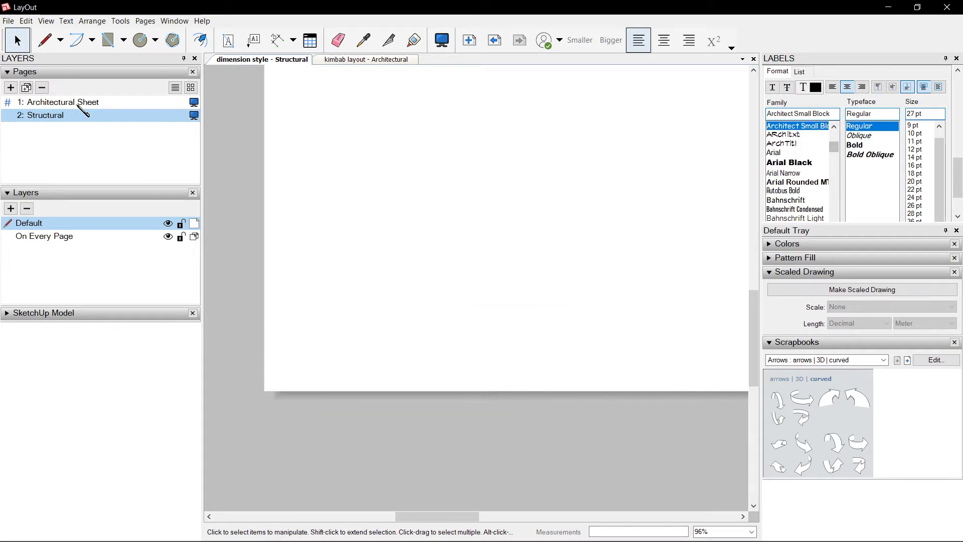
{"action": "left_click", "coordinate": [494, 40]}
Step: Select the Architectural Sheet 1 title block and move it to the On Every Page layer
{"action": "left_click_drag", "start_coordinate": [545, 329], "coordinate": [360, 384]}
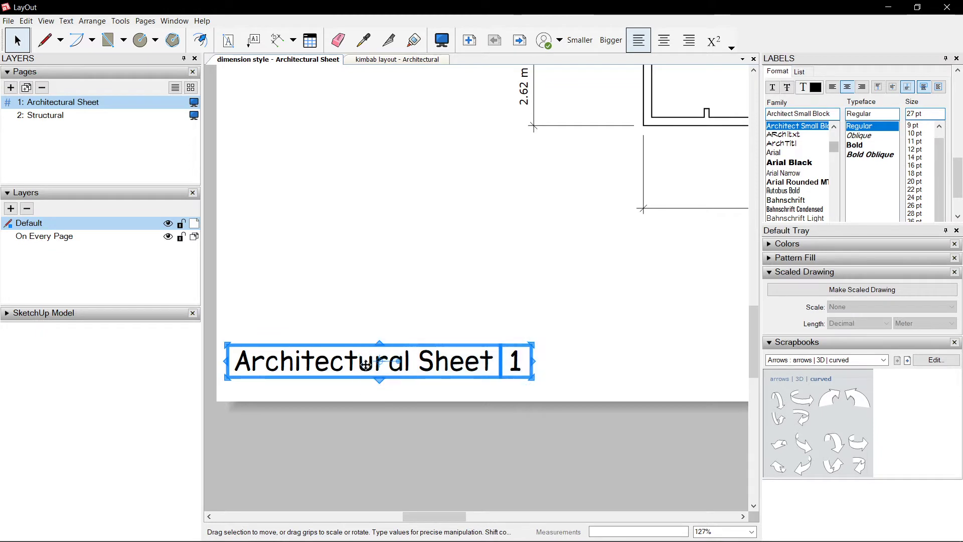
{"action": "right_click", "coordinate": [366, 368]}
{"action": "mouse_move", "coordinate": [458, 250]}
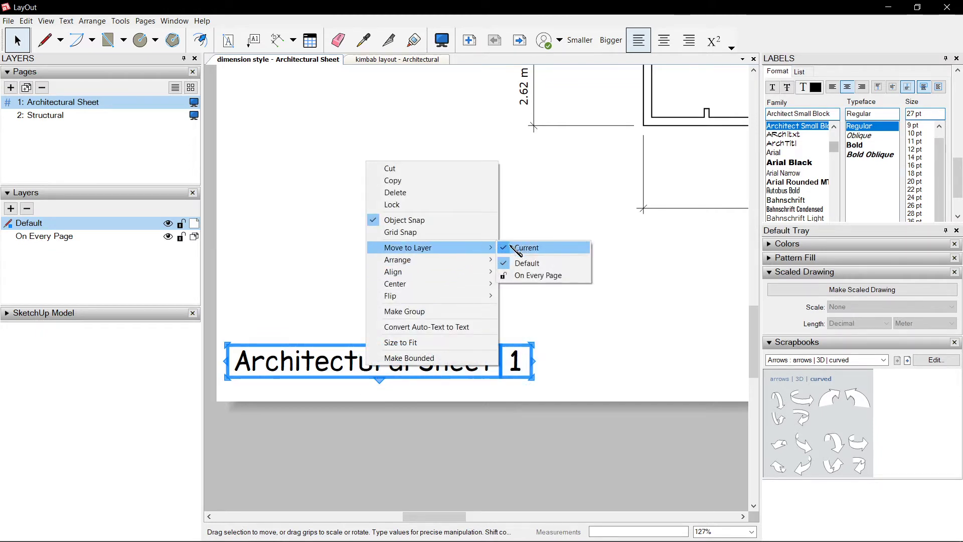
{"action": "left_click", "coordinate": [528, 280]}
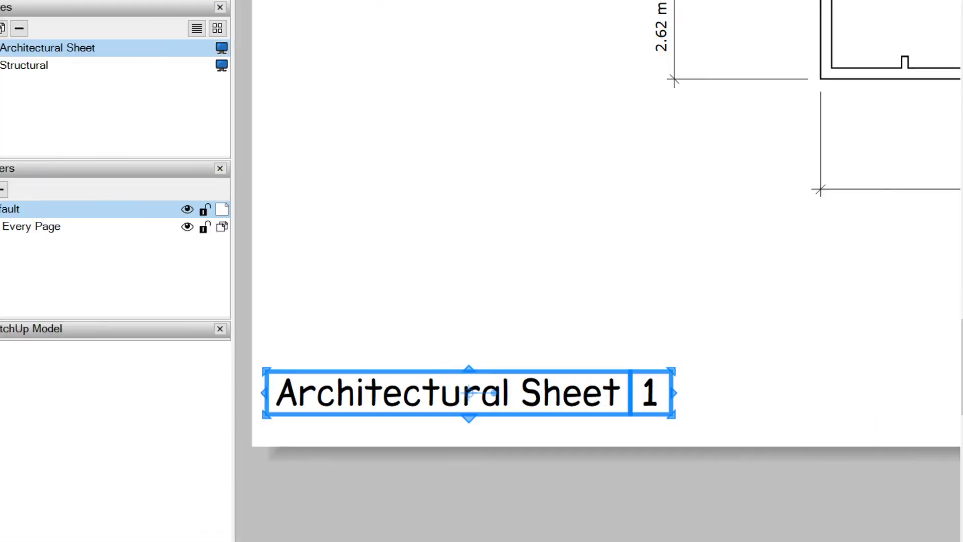
{"action": "right_click", "coordinate": [494, 394]}
{"action": "mouse_move", "coordinate": [610, 240]}
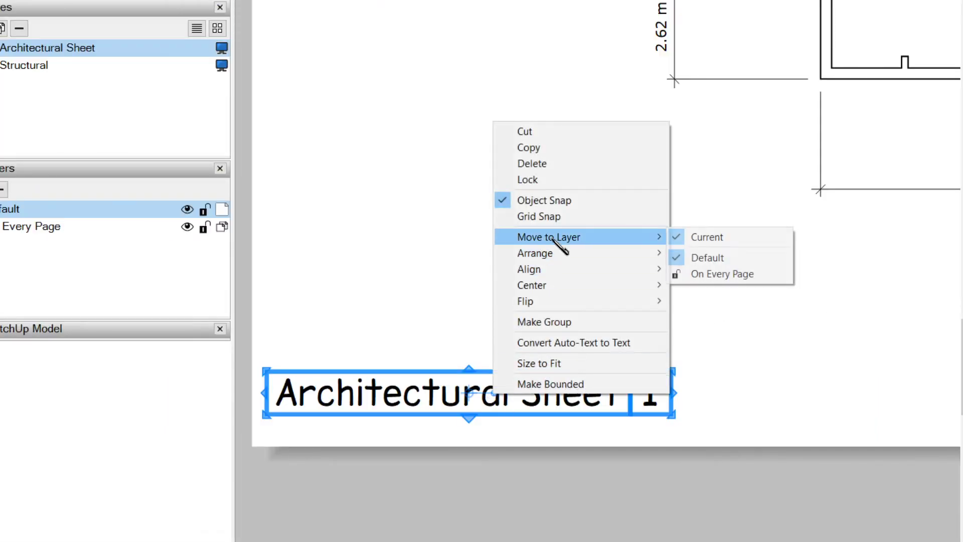
{"action": "left_click", "coordinate": [717, 275]}
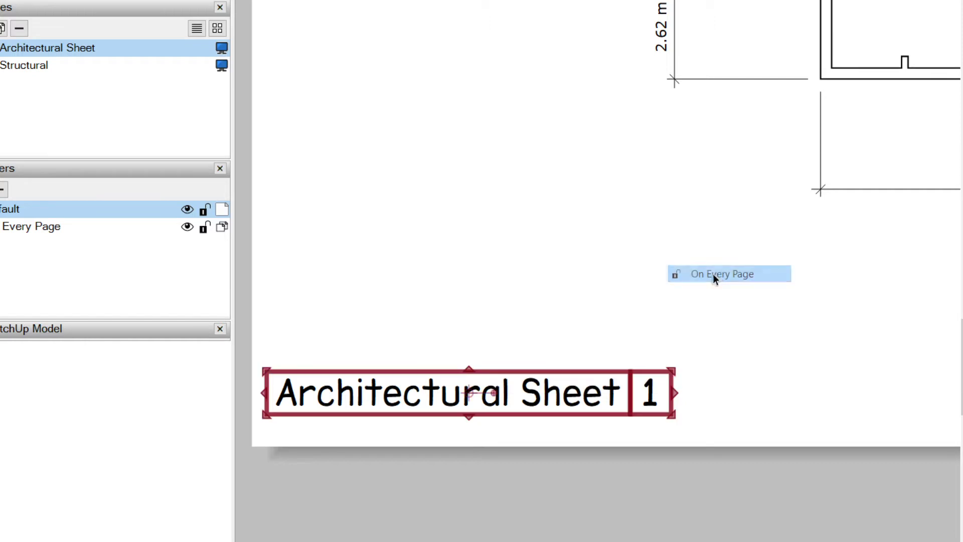
{"action": "scroll", "coordinate": [527, 404], "scroll_direction": "up", "scroll_amount": 1}
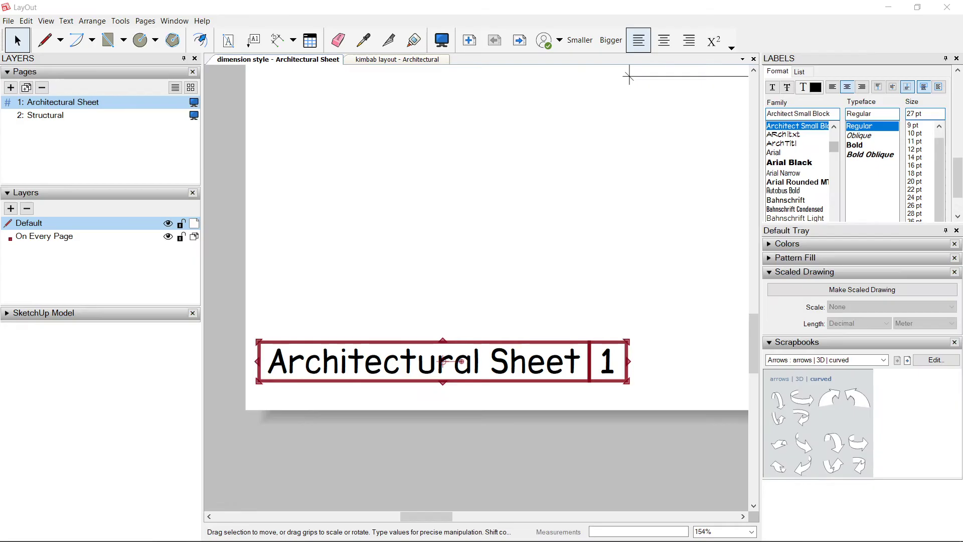
{"action": "left_click", "coordinate": [506, 264]}
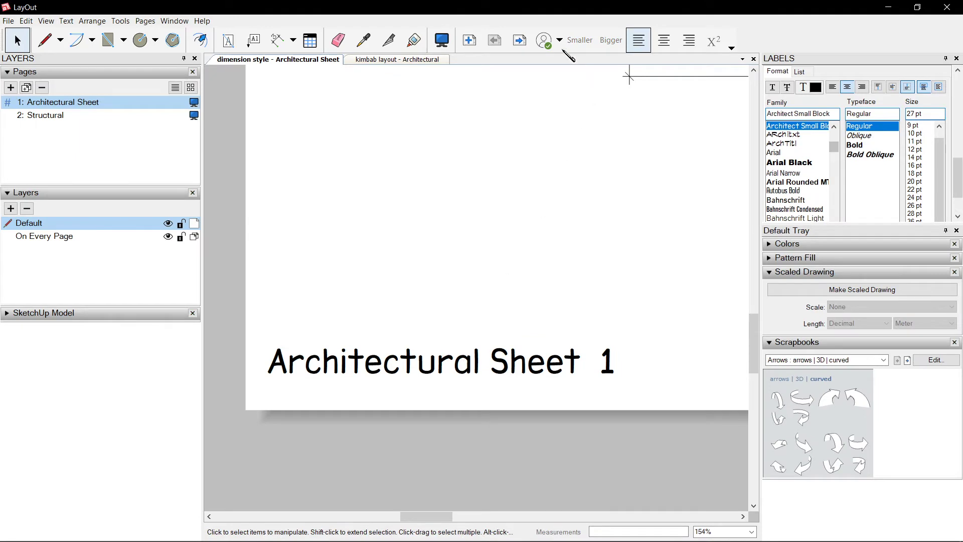
Step: Fit the sheet in view, go to page 2 (Structural) and select its Structural 2 title block
{"action": "scroll", "coordinate": [476, 246], "scroll_direction": "down", "scroll_amount": 5}
{"action": "middle_click_drag", "start_coordinate": [484, 190], "coordinate": [421, 260]}
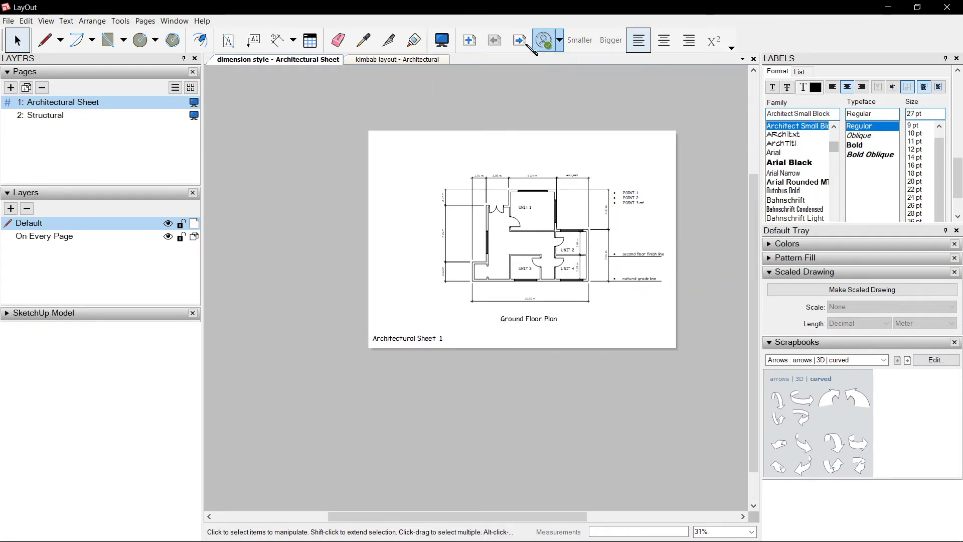
{"action": "left_click", "coordinate": [521, 41]}
{"action": "scroll", "coordinate": [425, 338], "scroll_direction": "up", "scroll_amount": 7}
{"action": "left_click", "coordinate": [402, 341]}
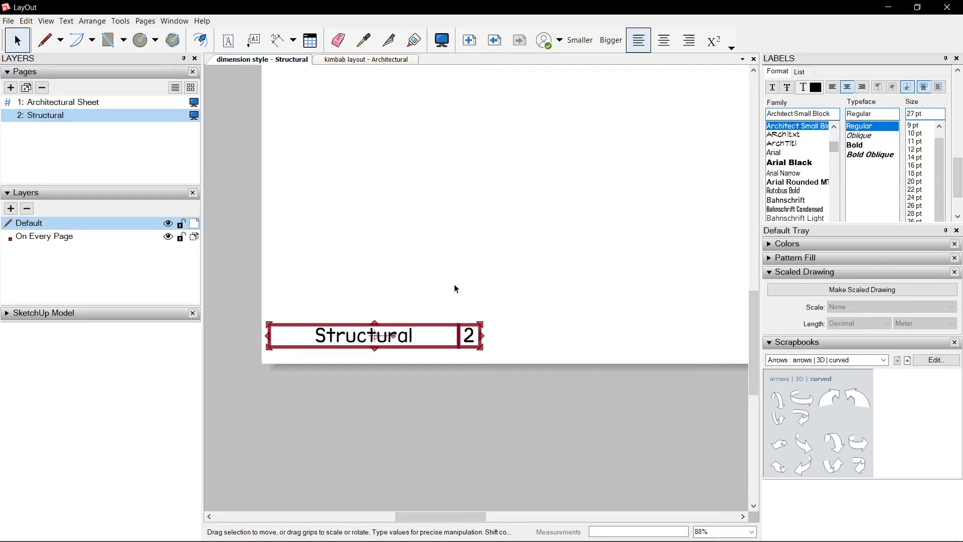
{"action": "scroll", "coordinate": [358, 300], "scroll_direction": "up", "scroll_amount": 2}
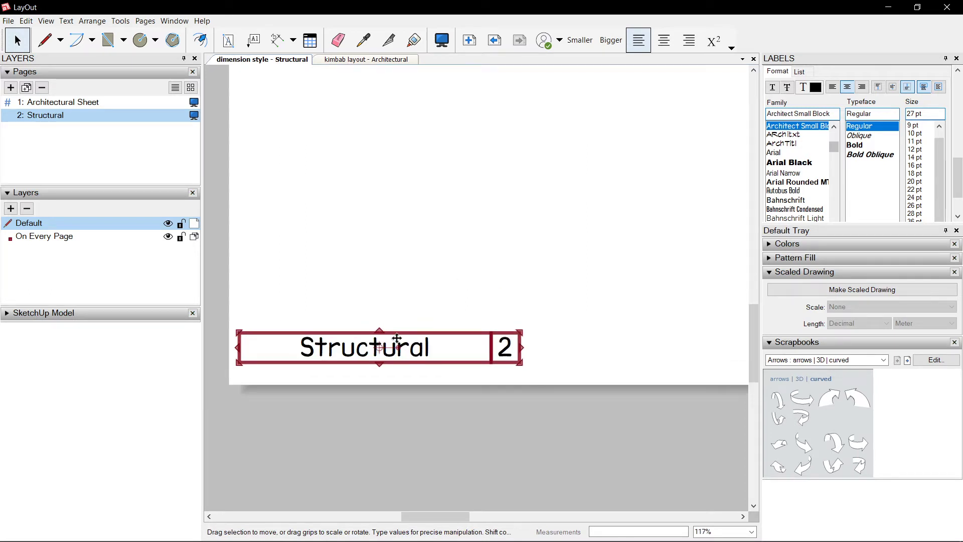
{"action": "left_click", "coordinate": [552, 323]}
Step: Inspect the page-number and Structural labels to see their PageName auto-text fields
{"action": "left_click", "coordinate": [508, 346]}
{"action": "double_click", "coordinate": [504, 346]}
{"action": "left_click", "coordinate": [548, 303]}
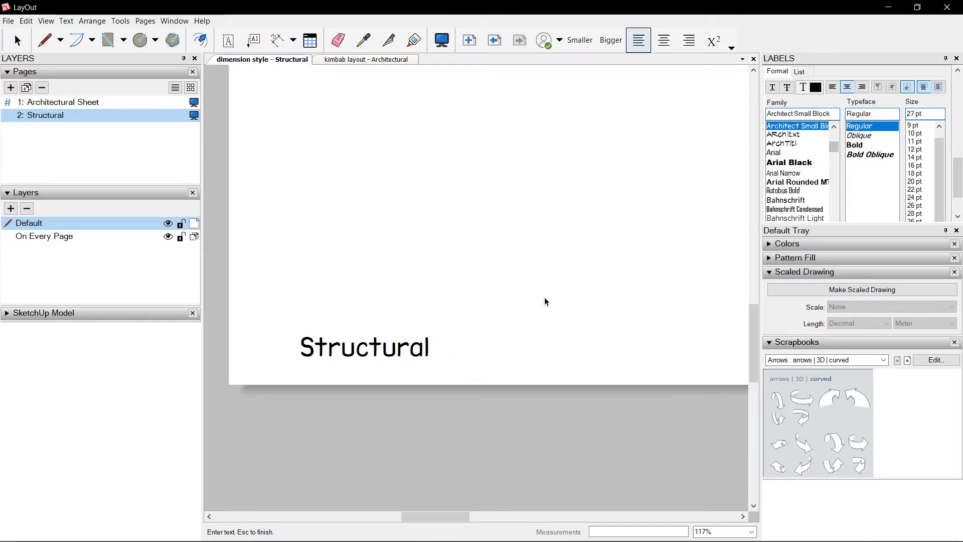
{"action": "left_click", "coordinate": [506, 346]}
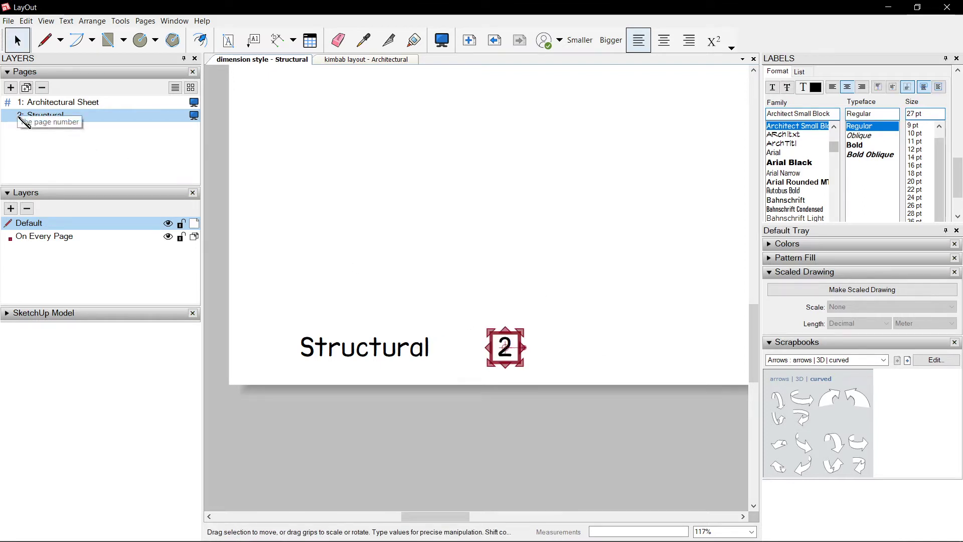
{"action": "left_click", "coordinate": [357, 347]}
{"action": "double_click", "coordinate": [357, 347]}
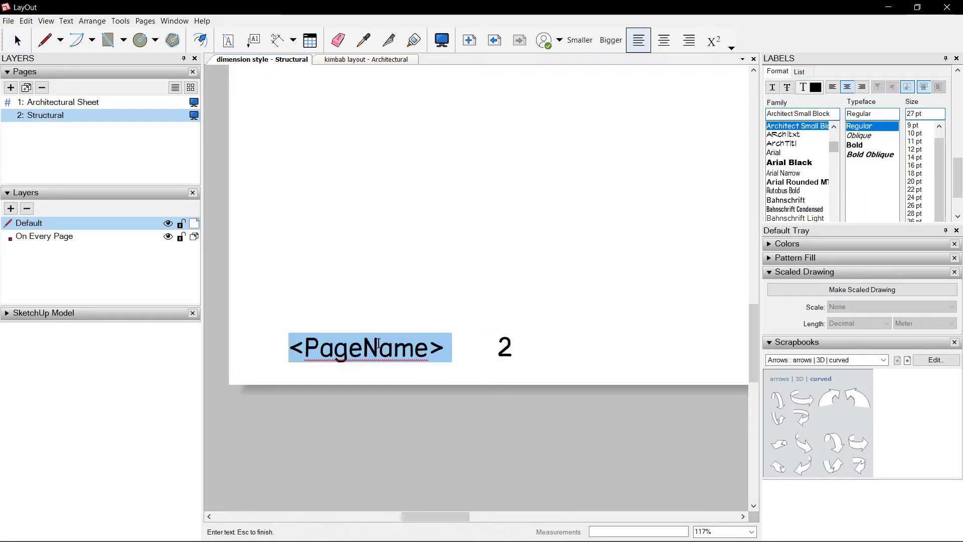
{"action": "key", "text": "Escape"}
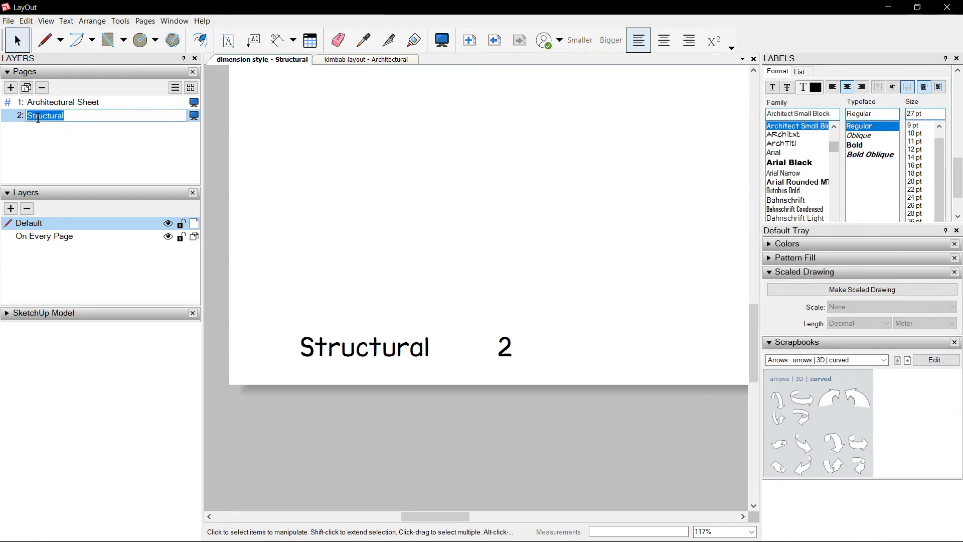
Step: Rename page 2 in the Pages panel to 'Architectural Sheet'
{"action": "double_click", "coordinate": [69, 101]}
{"action": "key", "text": "ctrl+c"}
{"action": "double_click", "coordinate": [59, 116]}
{"action": "key", "text": "ctrl+v"}
{"action": "left_click", "coordinate": [304, 155]}
Step: Flip between pages 1 and 2 to compare their title blocks
{"action": "scroll", "coordinate": [436, 347], "scroll_direction": "down", "scroll_amount": 1}
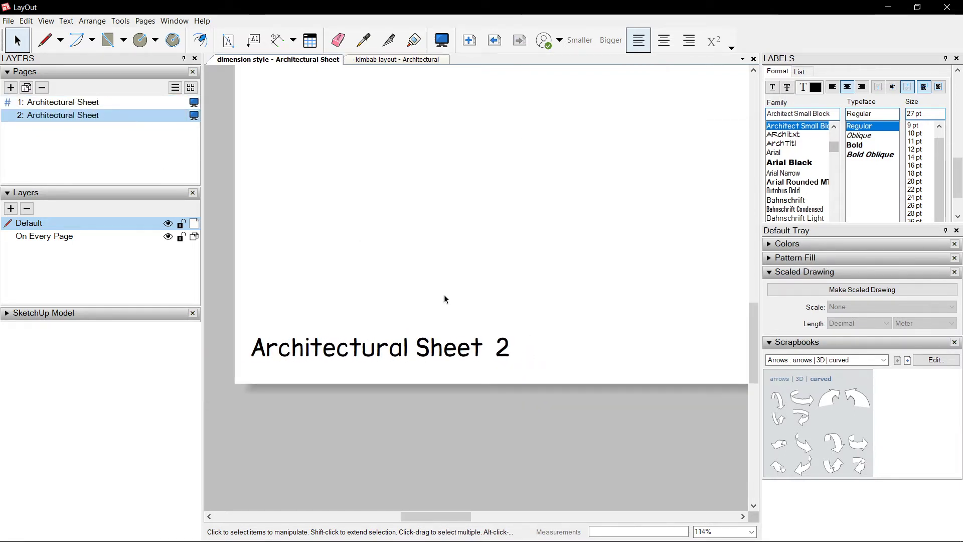
{"action": "left_click", "coordinate": [494, 40]}
{"action": "scroll", "coordinate": [482, 341], "scroll_direction": "up", "scroll_amount": 2}
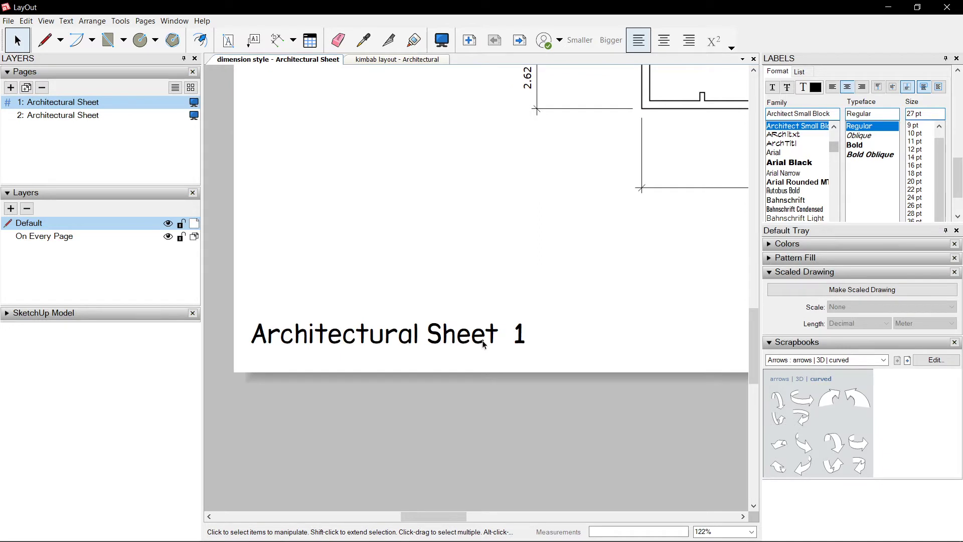
{"action": "left_click", "coordinate": [519, 40]}
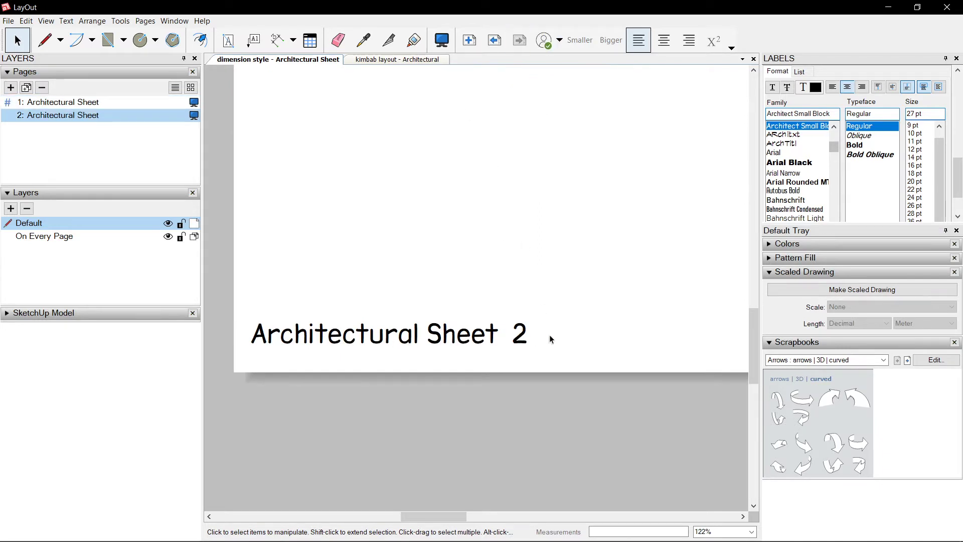
{"action": "left_click", "coordinate": [96, 103]}
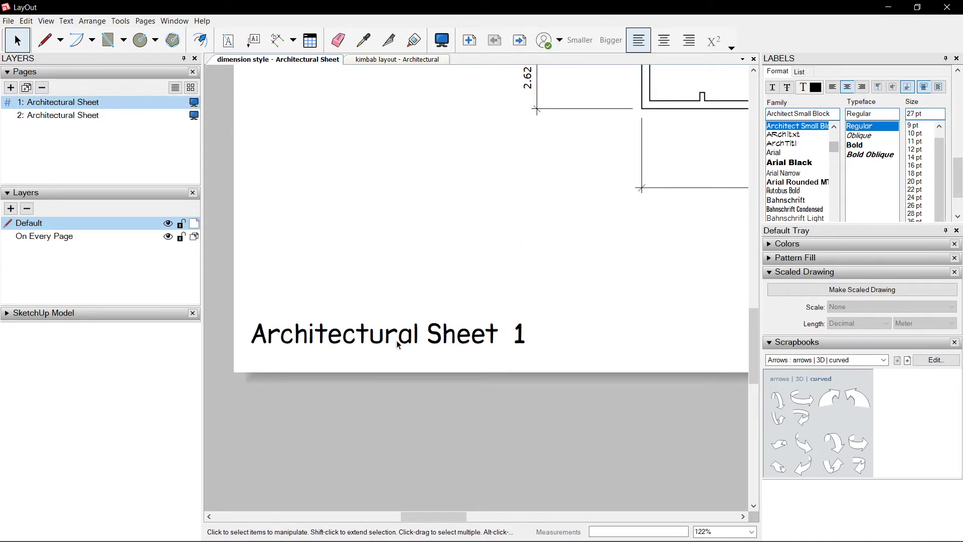
Step: Inspect Architectural Sheet 1's title PageName field, then move to page 2
{"action": "double_click", "coordinate": [422, 341]}
{"action": "scroll", "coordinate": [398, 333], "scroll_direction": "up", "scroll_amount": 3}
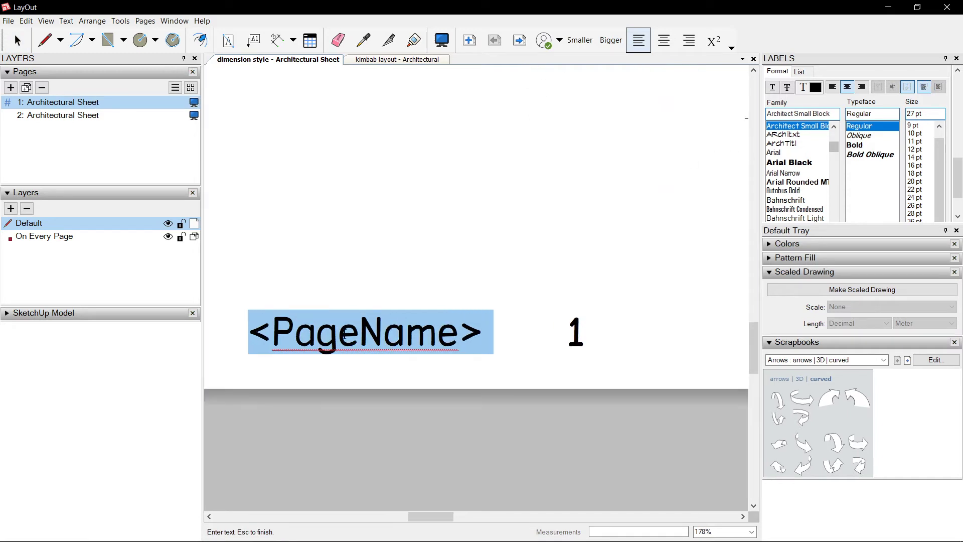
{"action": "scroll", "coordinate": [374, 325], "scroll_direction": "down", "scroll_amount": 2}
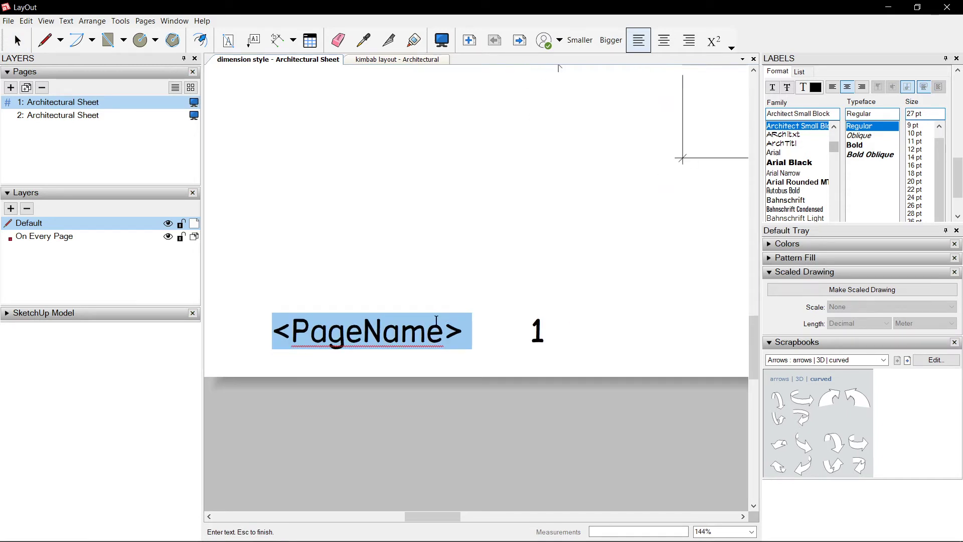
{"action": "left_click", "coordinate": [519, 308]}
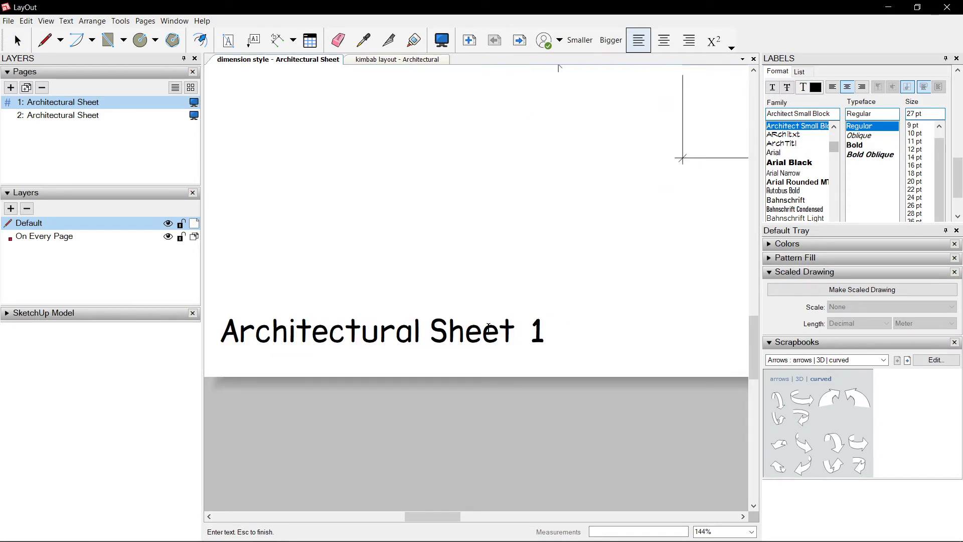
{"action": "key", "text": "Escape"}
{"action": "scroll", "coordinate": [520, 273], "scroll_direction": "down", "scroll_amount": 1}
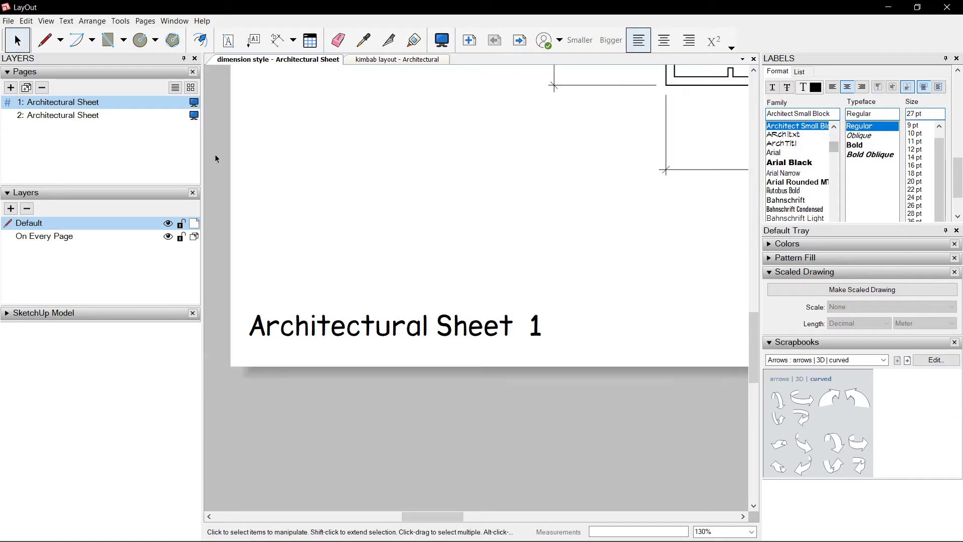
{"action": "left_click", "coordinate": [520, 41]}
Step: Check page 2's title label auto-text and fit the whole page in view
{"action": "double_click", "coordinate": [453, 325]}
{"action": "left_click", "coordinate": [472, 272]}
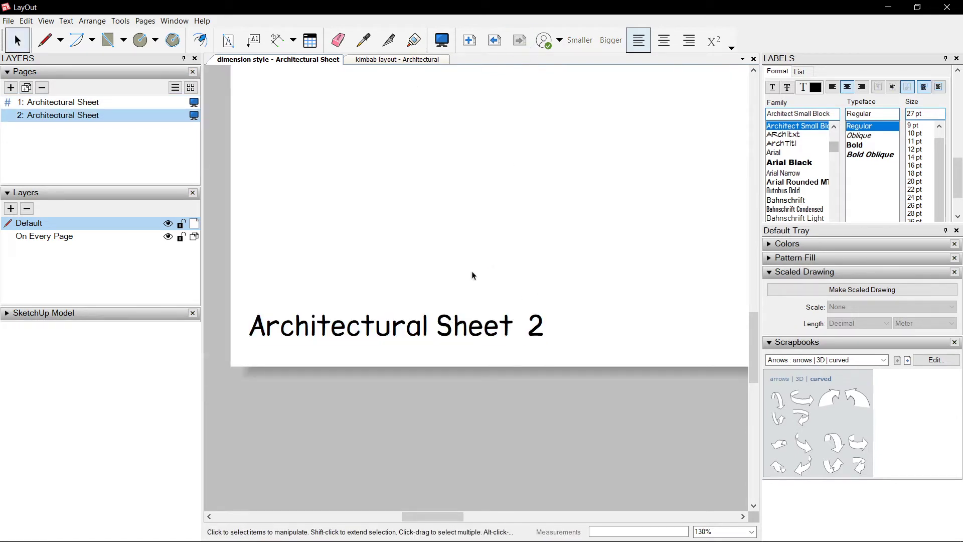
{"action": "left_click", "coordinate": [439, 325]}
{"action": "scroll", "coordinate": [450, 315], "scroll_direction": "down", "scroll_amount": 3}
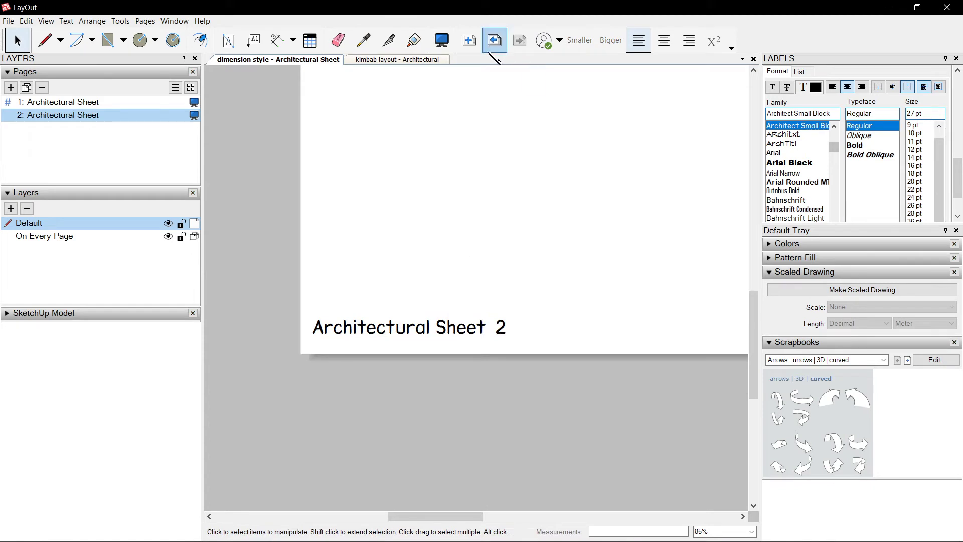
{"action": "scroll", "coordinate": [580, 247], "scroll_direction": "down", "scroll_amount": 3}
{"action": "middle_click_drag", "start_coordinate": [580, 247], "coordinate": [364, 345]}
{"action": "scroll", "coordinate": [364, 345], "scroll_direction": "down", "scroll_amount": 4}
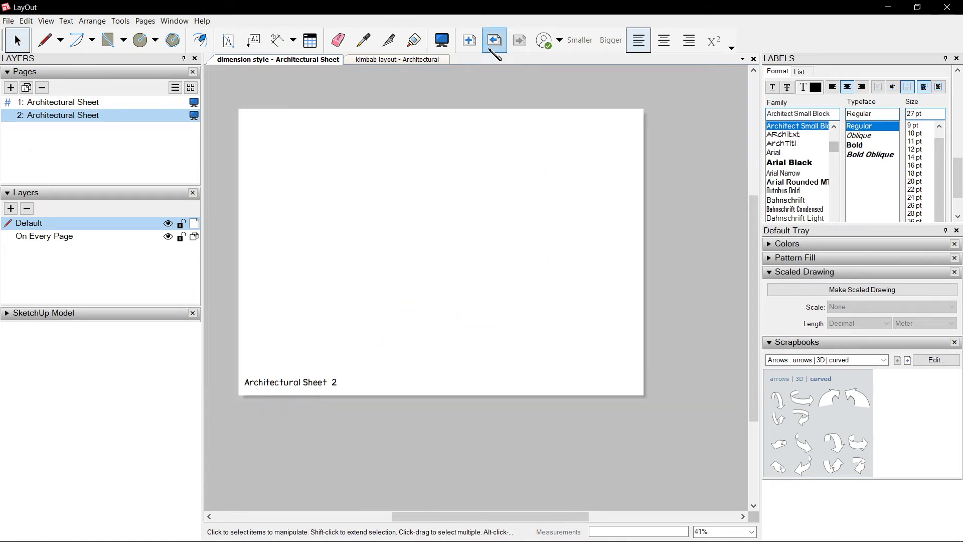
Step: Add a new page titled Architectural Sheet 3, then return to Architectural Sheet 1
{"action": "left_click", "coordinate": [469, 40]}
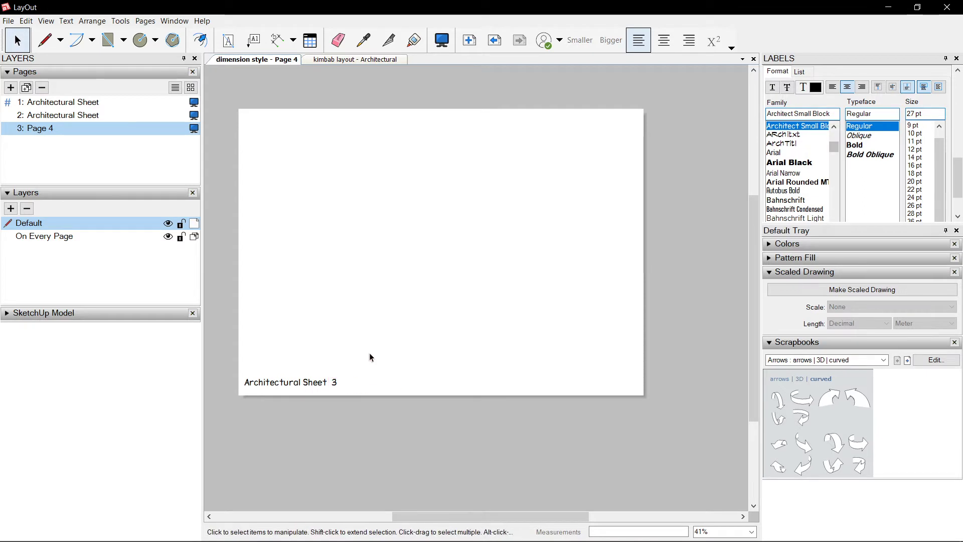
{"action": "left_click", "coordinate": [494, 40]}
{"action": "left_click", "coordinate": [494, 40]}
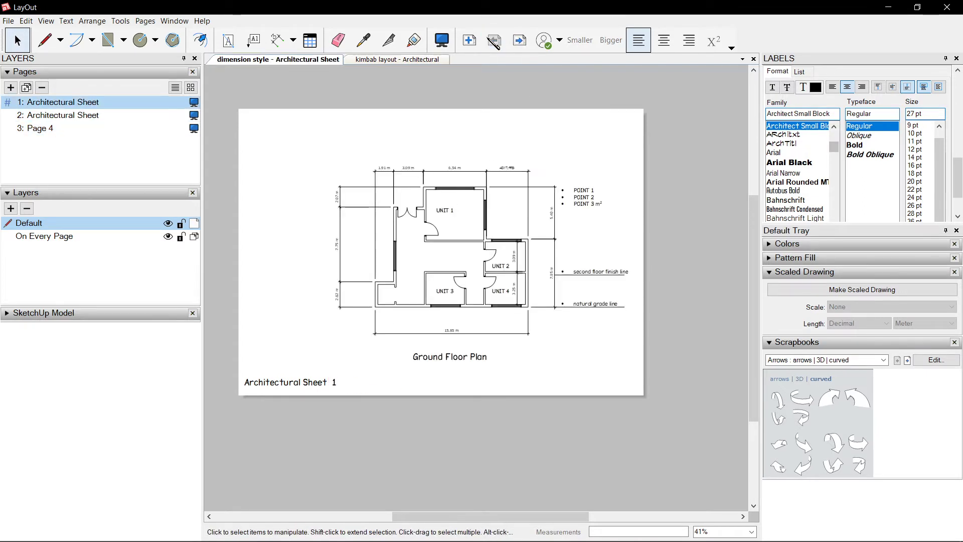
{"action": "scroll", "coordinate": [380, 387], "scroll_direction": "up", "scroll_amount": 3}
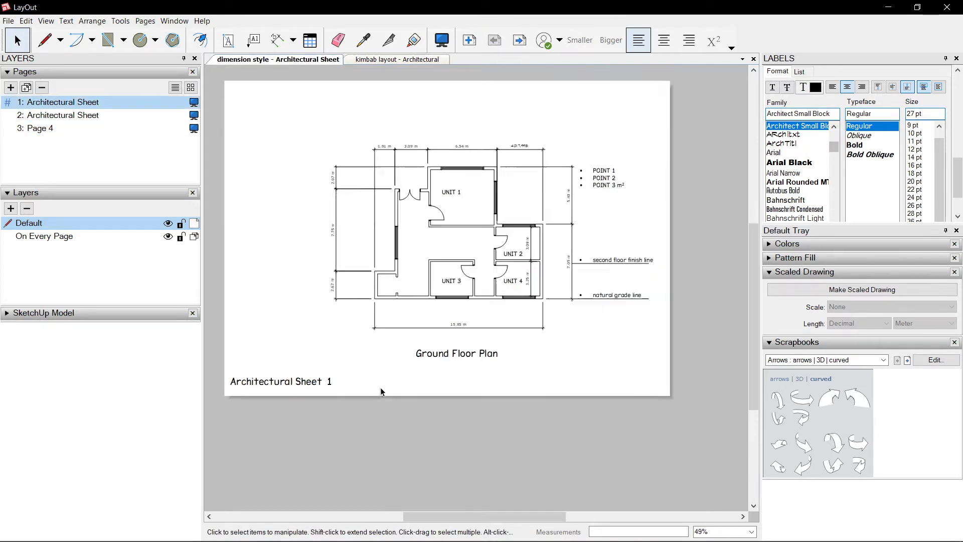
{"action": "scroll", "coordinate": [492, 347], "scroll_direction": "up", "scroll_amount": 2}
{"action": "scroll", "coordinate": [393, 264], "scroll_direction": "down", "scroll_amount": 4}
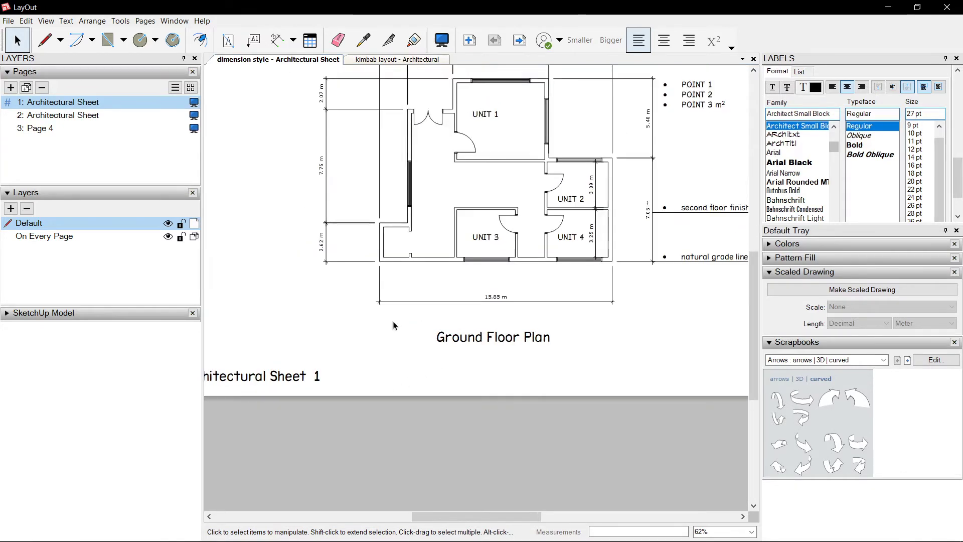
{"action": "middle_click_drag", "start_coordinate": [524, 320], "coordinate": [499, 314]}
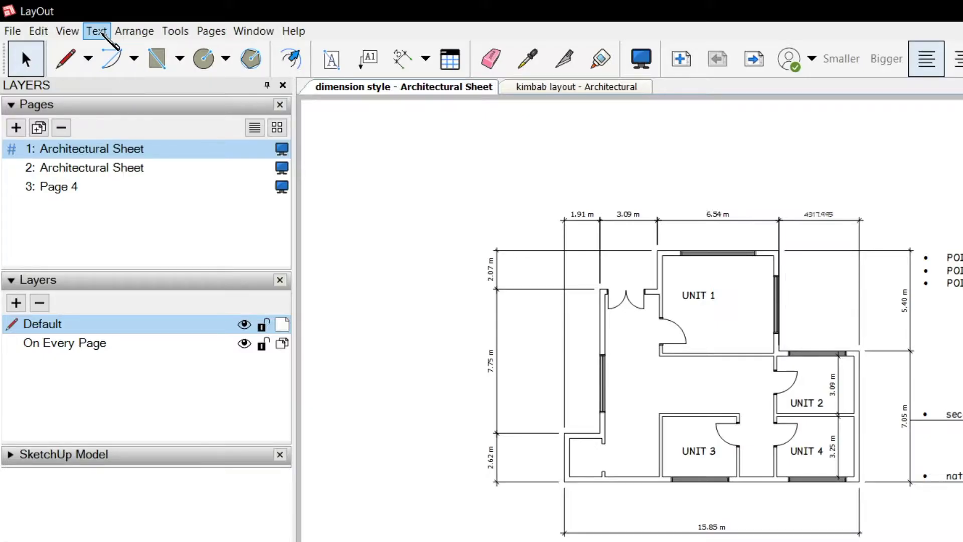
{"action": "left_click", "coordinate": [66, 20]}
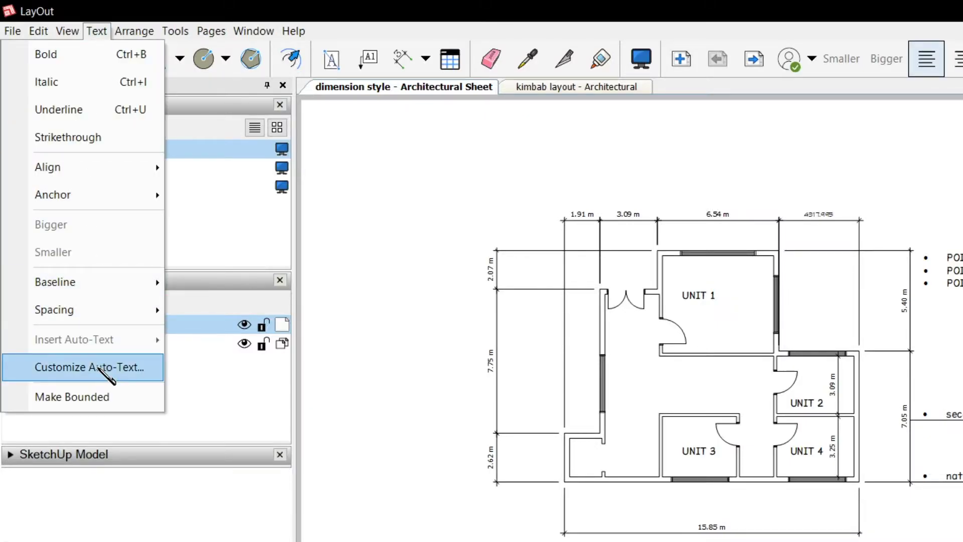
Step: In Customize Auto-Text, replace the <Author> placeholder 'Author Name' with the new author's name
{"action": "left_click", "coordinate": [98, 368]}
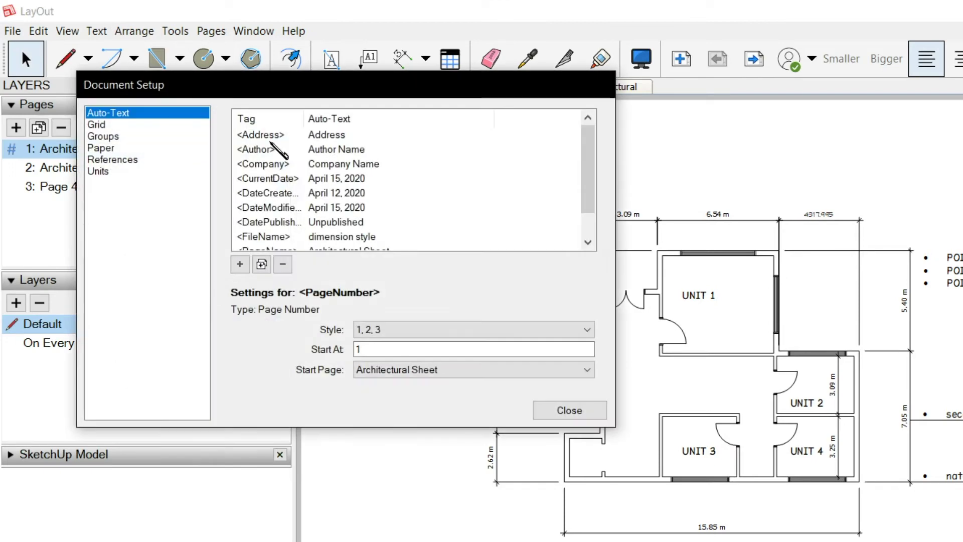
{"action": "scroll", "coordinate": [289, 206], "scroll_direction": "down", "scroll_amount": 1}
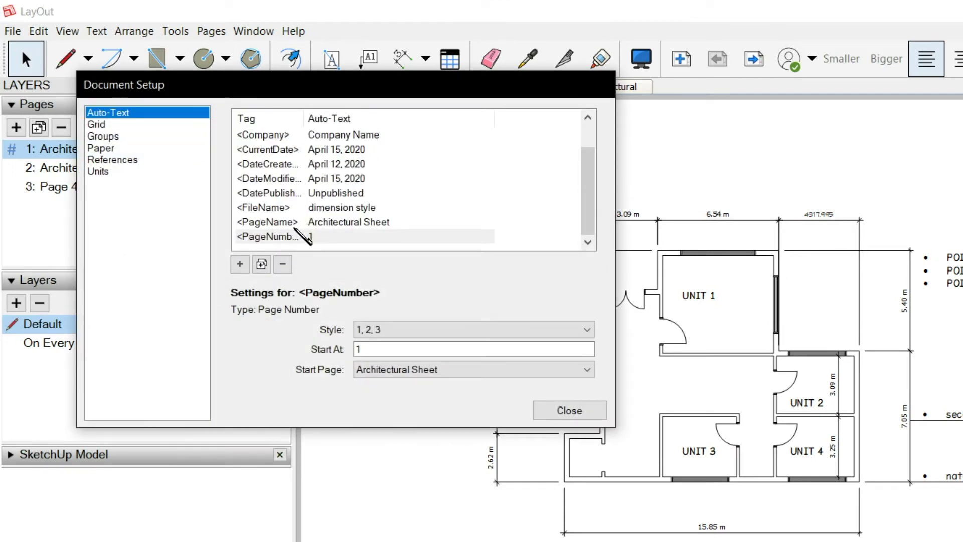
{"action": "scroll", "coordinate": [302, 234], "scroll_direction": "up", "scroll_amount": 1}
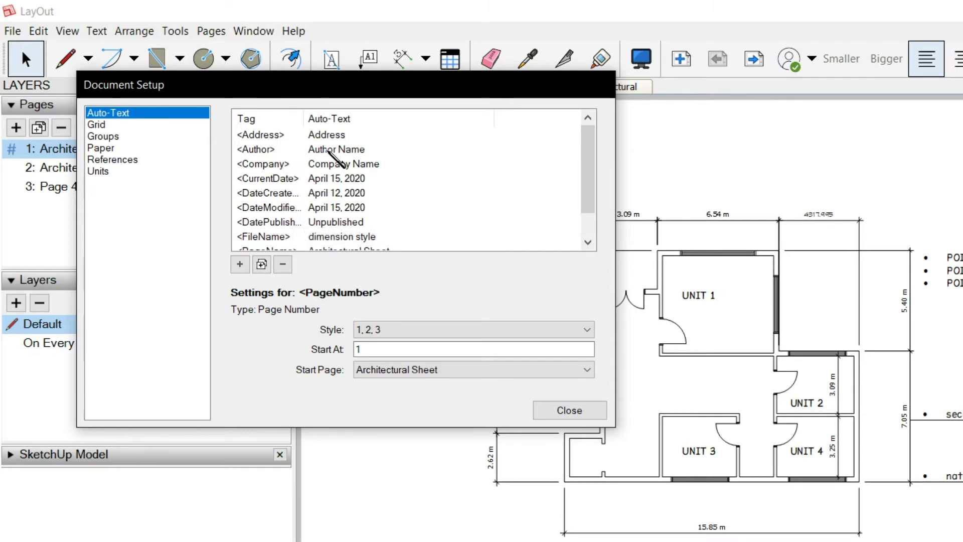
{"action": "left_click", "coordinate": [322, 150]}
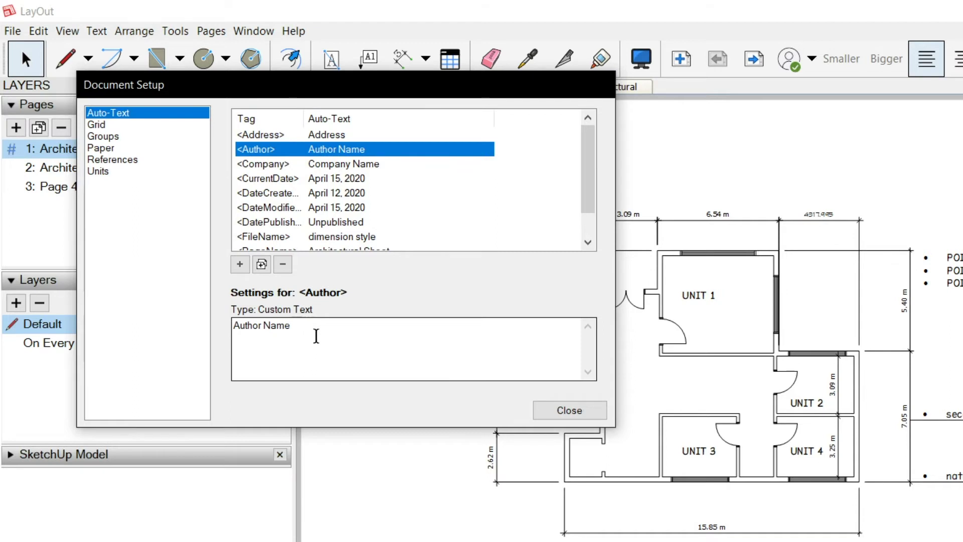
{"action": "left_click_drag", "start_coordinate": [322, 331], "coordinate": [119, 334]}
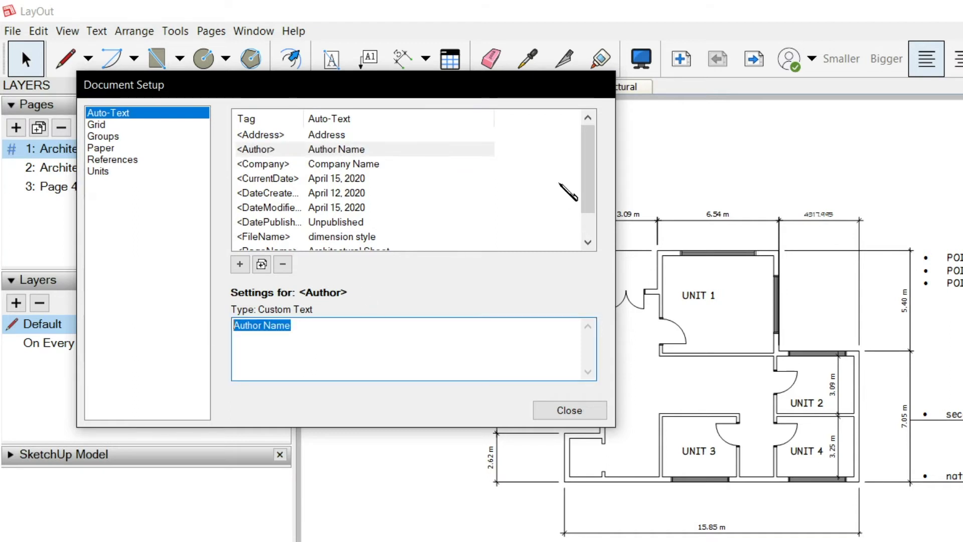
{"action": "key", "text": "BackSpace"}
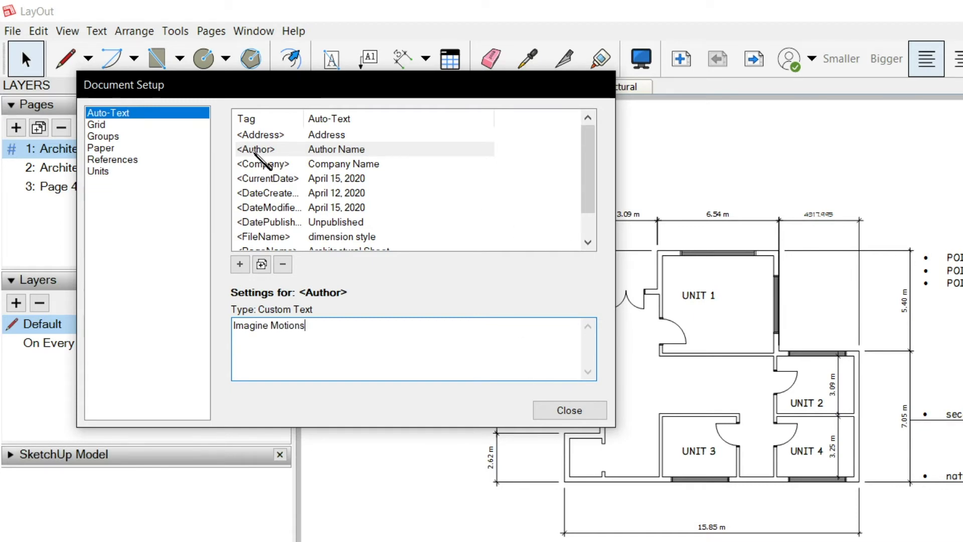
{"action": "left_click", "coordinate": [254, 153]}
{"action": "left_click", "coordinate": [255, 154]}
{"action": "key", "text": "ctrl+c"}
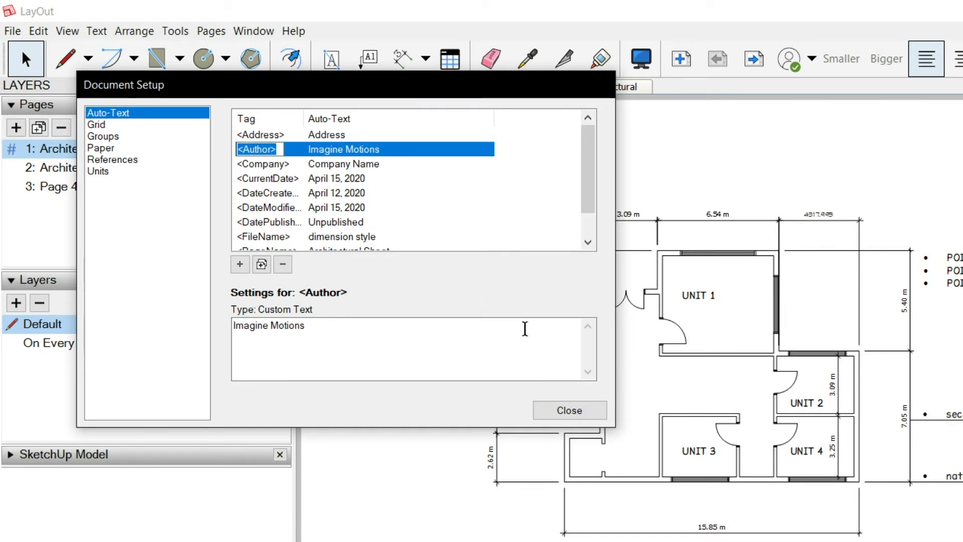
{"action": "left_click", "coordinate": [570, 409]}
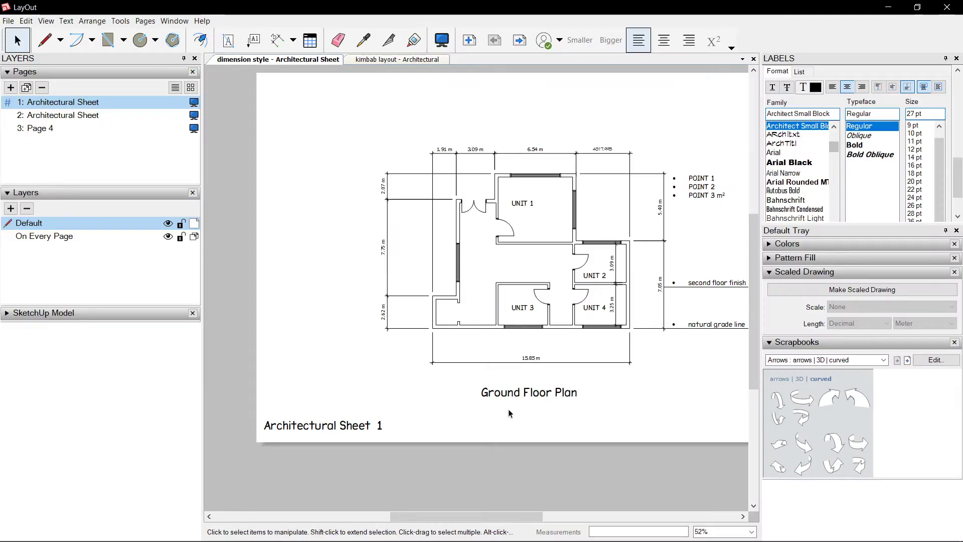
Step: Create a text label near the sheet's top-left containing the pasted <Author> tag
{"action": "key", "text": "t"}
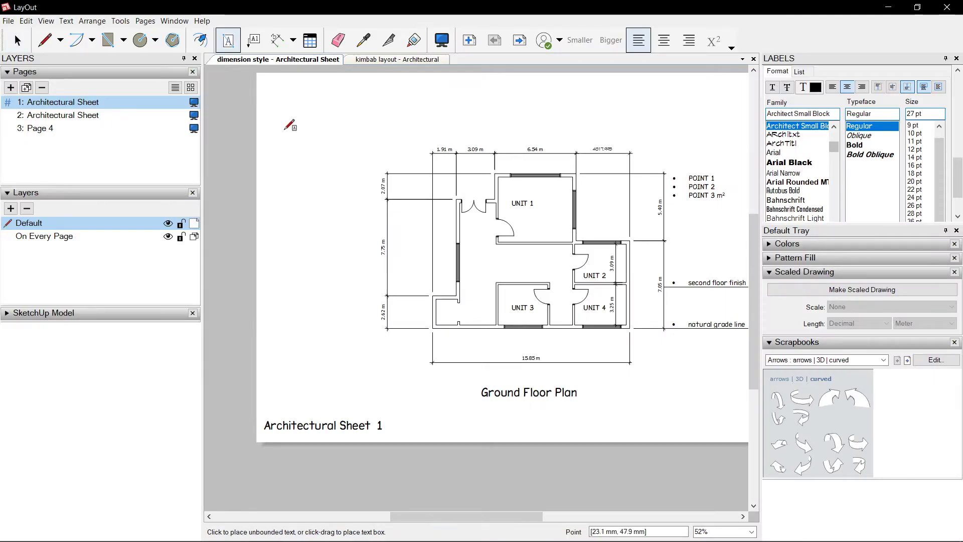
{"action": "scroll", "coordinate": [271, 93], "scroll_direction": "up", "scroll_amount": 2}
{"action": "left_click", "coordinate": [271, 93]}
{"action": "scroll", "coordinate": [272, 92], "scroll_direction": "up", "scroll_amount": 2}
{"action": "key", "text": "ctrl+v"}
{"action": "middle_click_drag", "start_coordinate": [350, 137], "coordinate": [422, 239]}
{"action": "scroll", "coordinate": [422, 240], "scroll_direction": "up", "scroll_amount": 1}
{"action": "left_click", "coordinate": [402, 175]}
Step: Drag the author label into the top-left corner and verify it shows the <Author> tag
{"action": "left_click_drag", "start_coordinate": [377, 151], "coordinate": [500, 152]}
{"action": "left_click", "coordinate": [458, 263]}
{"action": "scroll", "coordinate": [474, 168], "scroll_direction": "down", "scroll_amount": 3}
{"action": "middle_click_drag", "start_coordinate": [474, 168], "coordinate": [400, 187]}
{"action": "scroll", "coordinate": [398, 186], "scroll_direction": "up", "scroll_amount": 2}
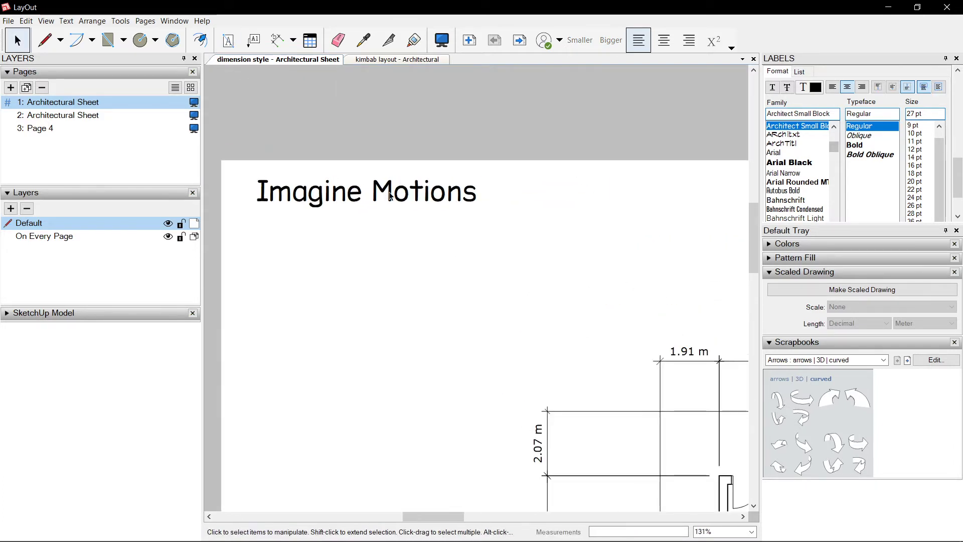
{"action": "double_click", "coordinate": [390, 196]}
{"action": "left_click", "coordinate": [369, 262]}
{"action": "scroll", "coordinate": [291, 281], "scroll_direction": "down", "scroll_amount": 5}
{"action": "scroll", "coordinate": [394, 431], "scroll_direction": "up", "scroll_amount": 2}
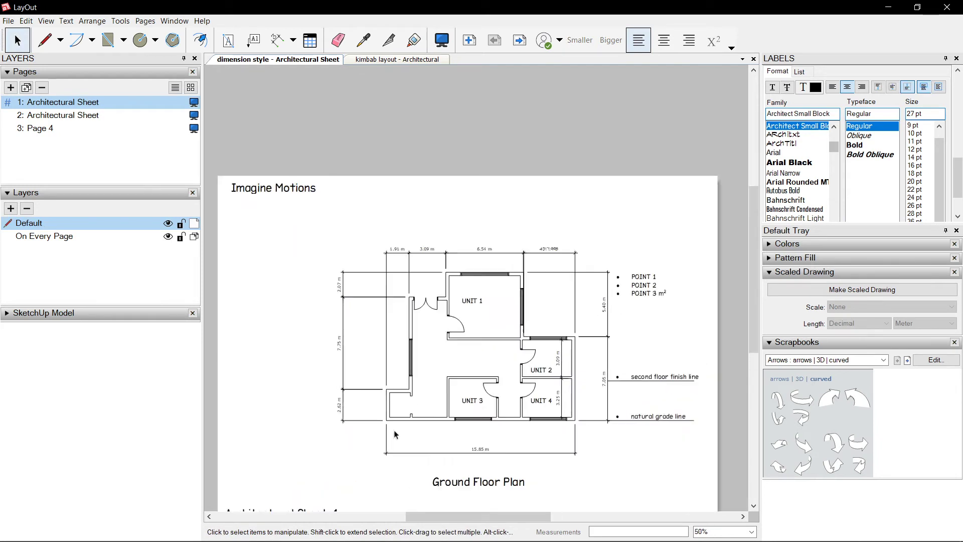
{"action": "scroll", "coordinate": [394, 433], "scroll_direction": "up", "scroll_amount": 1}
{"action": "middle_click_drag", "start_coordinate": [408, 362], "coordinate": [411, 292]}
{"action": "scroll", "coordinate": [397, 287], "scroll_direction": "down", "scroll_amount": 1}
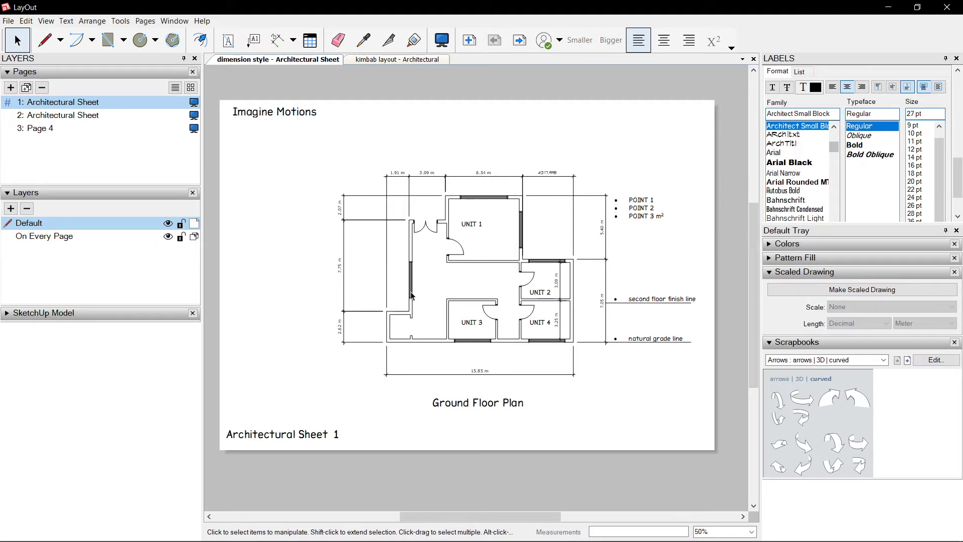
{"action": "left_click", "coordinate": [522, 40]}
{"action": "left_click", "coordinate": [521, 40]}
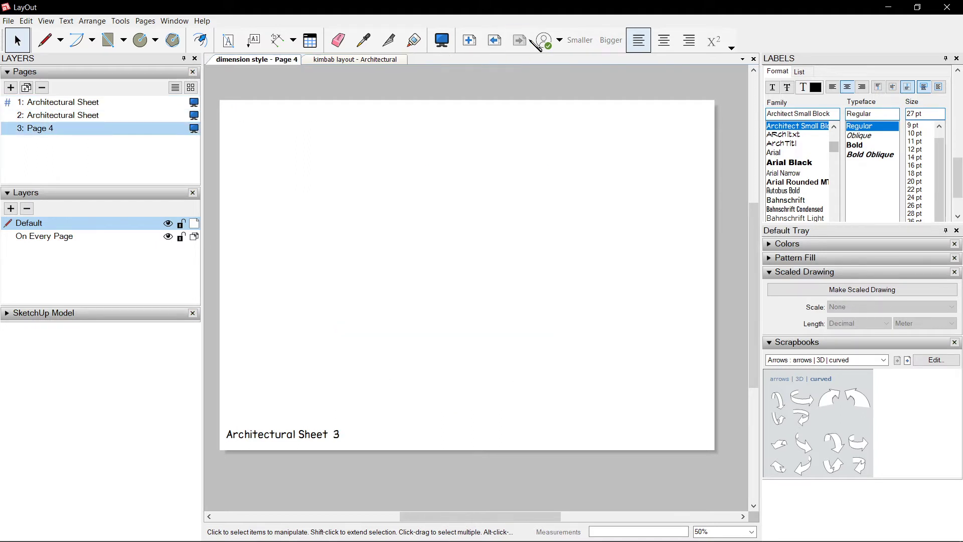
{"action": "left_click", "coordinate": [353, 60]}
{"action": "middle_click_drag", "start_coordinate": [411, 319], "coordinate": [513, 346]}
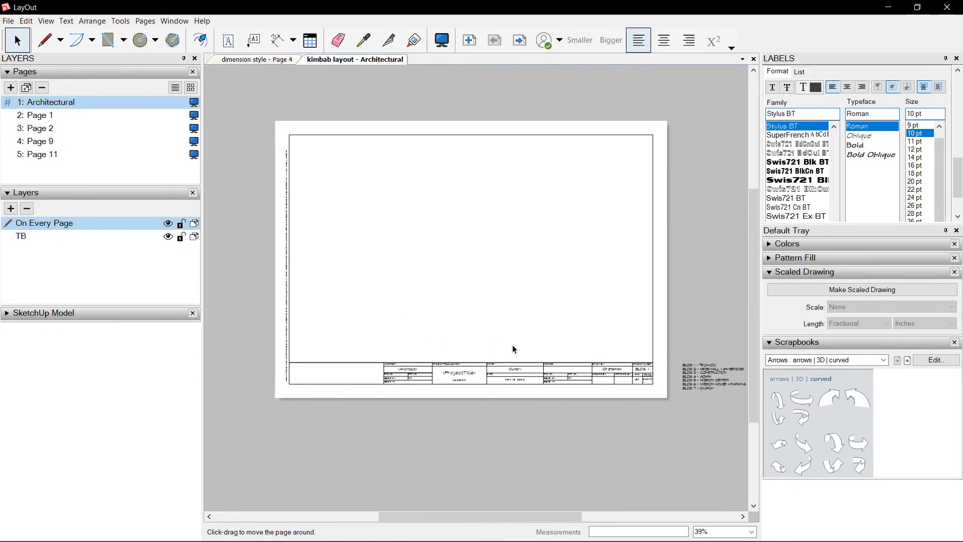
{"action": "scroll", "coordinate": [577, 332], "scroll_direction": "up", "scroll_amount": 4}
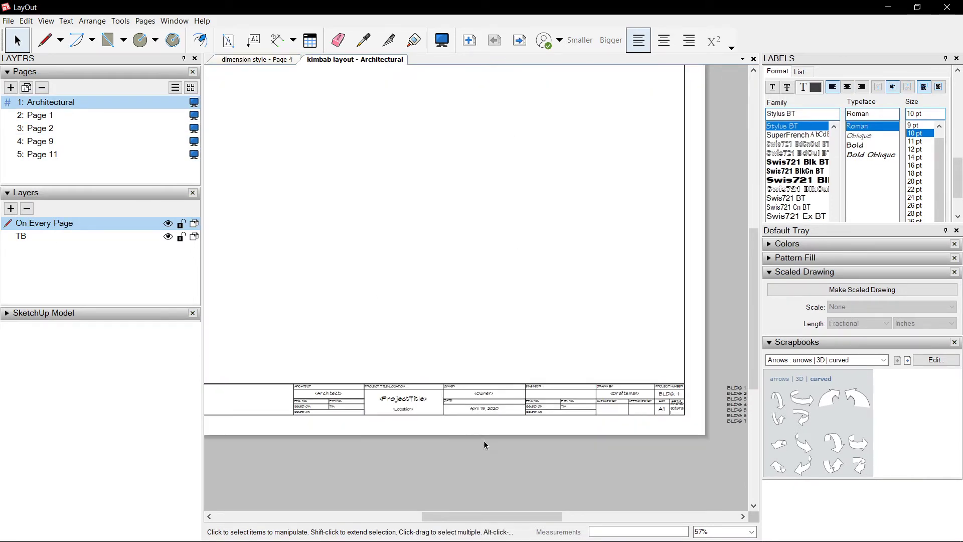
{"action": "scroll", "coordinate": [483, 441], "scroll_direction": "up", "scroll_amount": 4}
{"action": "scroll", "coordinate": [397, 412], "scroll_direction": "up", "scroll_amount": 1}
{"action": "middle_click_drag", "start_coordinate": [415, 393], "coordinate": [503, 342]}
{"action": "scroll", "coordinate": [503, 342], "scroll_direction": "up", "scroll_amount": 2}
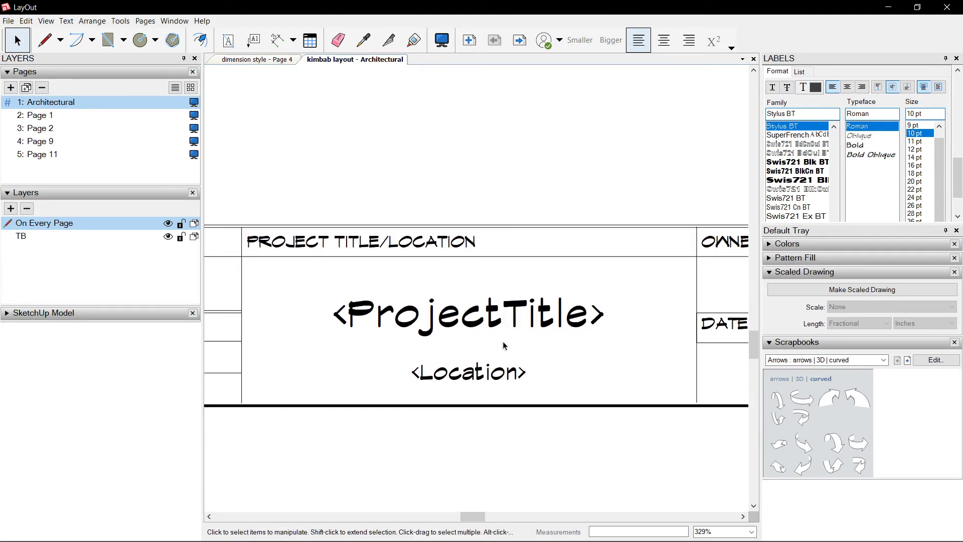
{"action": "scroll", "coordinate": [503, 342], "scroll_direction": "down", "scroll_amount": 5}
{"action": "middle_click_drag", "start_coordinate": [419, 283], "coordinate": [602, 289]}
{"action": "middle_click_drag", "start_coordinate": [377, 295], "coordinate": [506, 288]}
{"action": "middle_click_drag", "start_coordinate": [582, 340], "coordinate": [397, 323]}
{"action": "scroll", "coordinate": [547, 303], "scroll_direction": "up", "scroll_amount": 3}
{"action": "scroll", "coordinate": [548, 303], "scroll_direction": "down", "scroll_amount": 3}
{"action": "middle_click_drag", "start_coordinate": [640, 334], "coordinate": [497, 333]}
{"action": "scroll", "coordinate": [512, 304], "scroll_direction": "up", "scroll_amount": 2}
{"action": "double_click", "coordinate": [269, 362]}
{"action": "scroll", "coordinate": [379, 358], "scroll_direction": "down", "scroll_amount": 2}
{"action": "scroll", "coordinate": [407, 355], "scroll_direction": "up", "scroll_amount": 3}
{"action": "left_click", "coordinate": [421, 332]}
{"action": "double_click", "coordinate": [420, 333]}
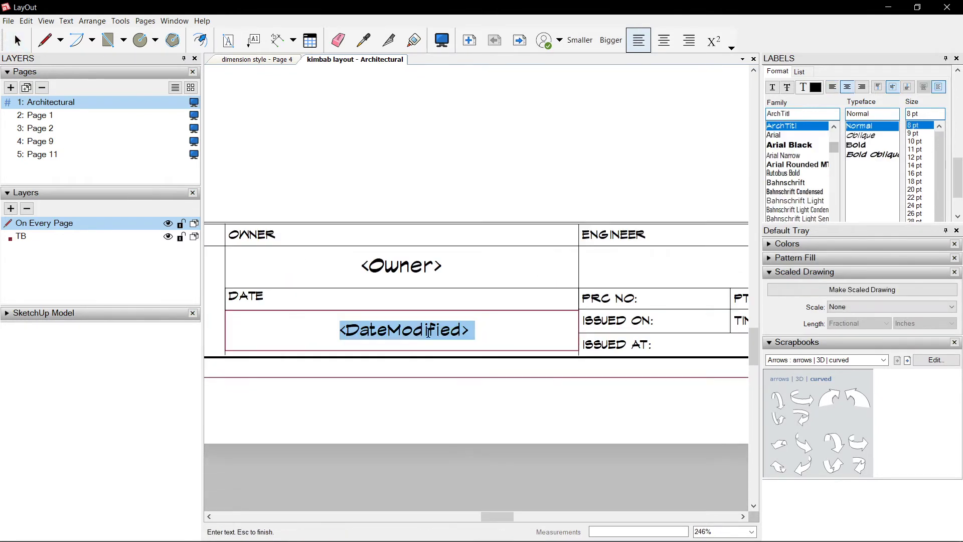
{"action": "left_click", "coordinate": [452, 189]}
{"action": "scroll", "coordinate": [391, 381], "scroll_direction": "down", "scroll_amount": 1}
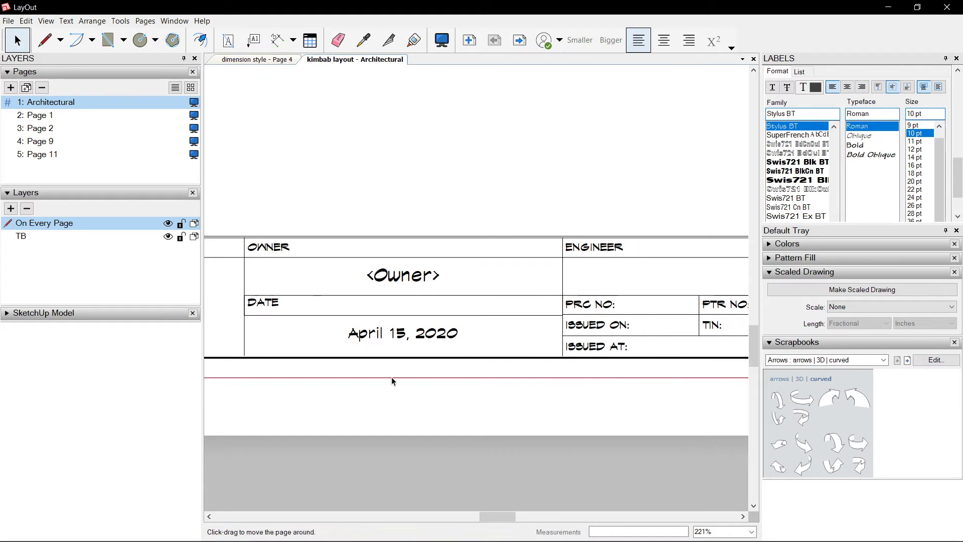
{"action": "scroll", "coordinate": [469, 308], "scroll_direction": "down", "scroll_amount": 1}
{"action": "left_click", "coordinate": [317, 284]}
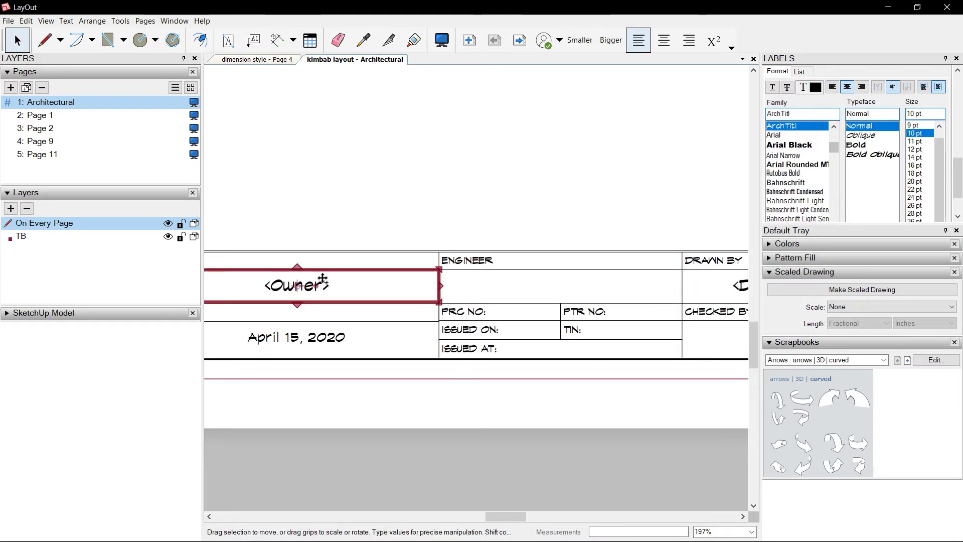
{"action": "left_click_drag", "start_coordinate": [323, 279], "coordinate": [594, 280], "text": "ctrl"}
{"action": "double_click", "coordinate": [578, 289]}
{"action": "double_click", "coordinate": [577, 288]}
{"action": "type", "text": "En"}
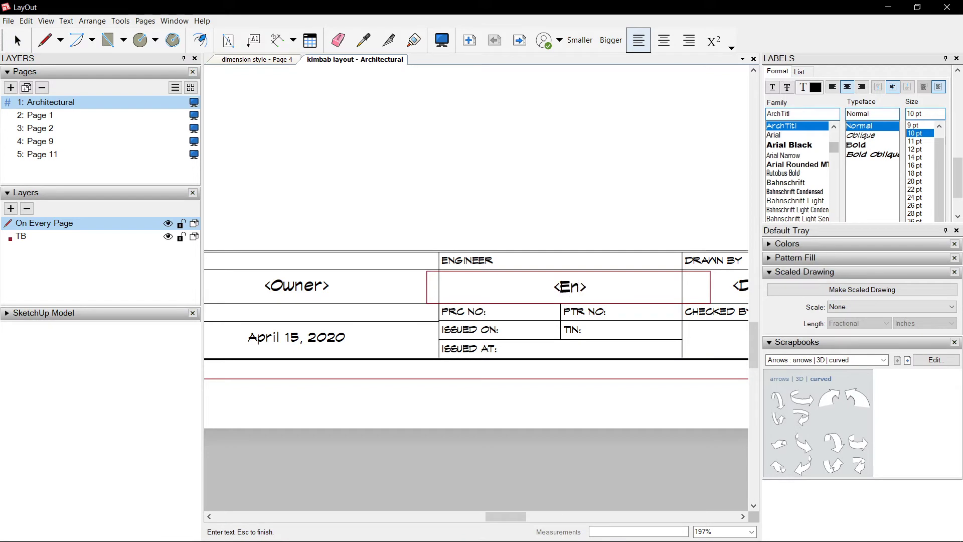
{"action": "type", "text": "gineer"}
{"action": "key", "text": "Escape"}
{"action": "scroll", "coordinate": [585, 224], "scroll_direction": "down", "scroll_amount": 3}
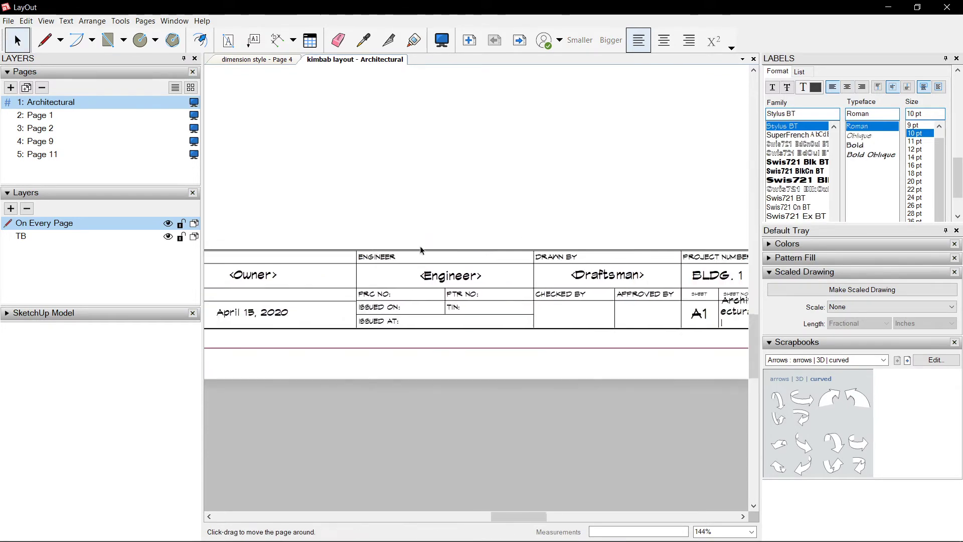
{"action": "scroll", "coordinate": [502, 273], "scroll_direction": "up", "scroll_amount": 2}
{"action": "left_click", "coordinate": [532, 279]}
{"action": "scroll", "coordinate": [687, 330], "scroll_direction": "up", "scroll_amount": 3}
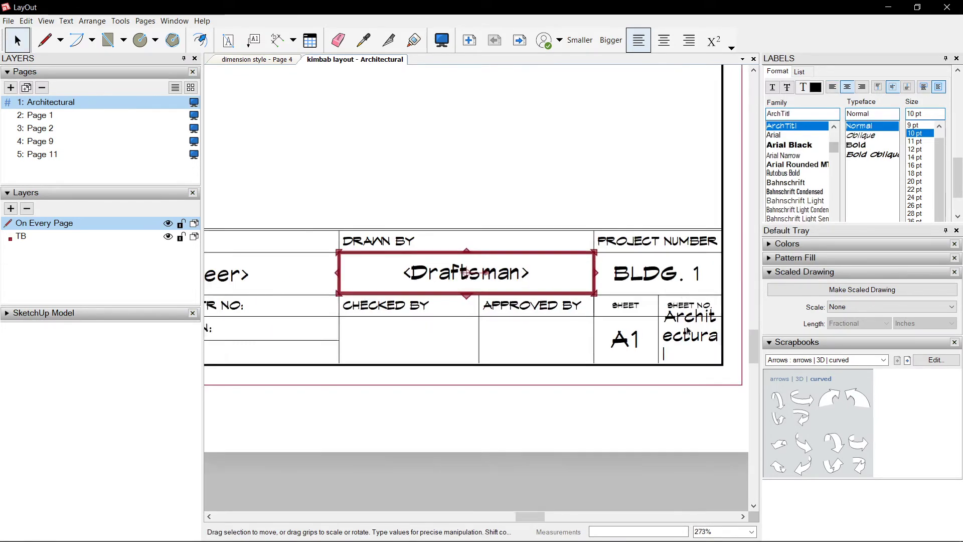
{"action": "scroll", "coordinate": [688, 331], "scroll_direction": "up", "scroll_amount": 2}
{"action": "left_click", "coordinate": [615, 347]}
{"action": "double_click", "coordinate": [615, 347]}
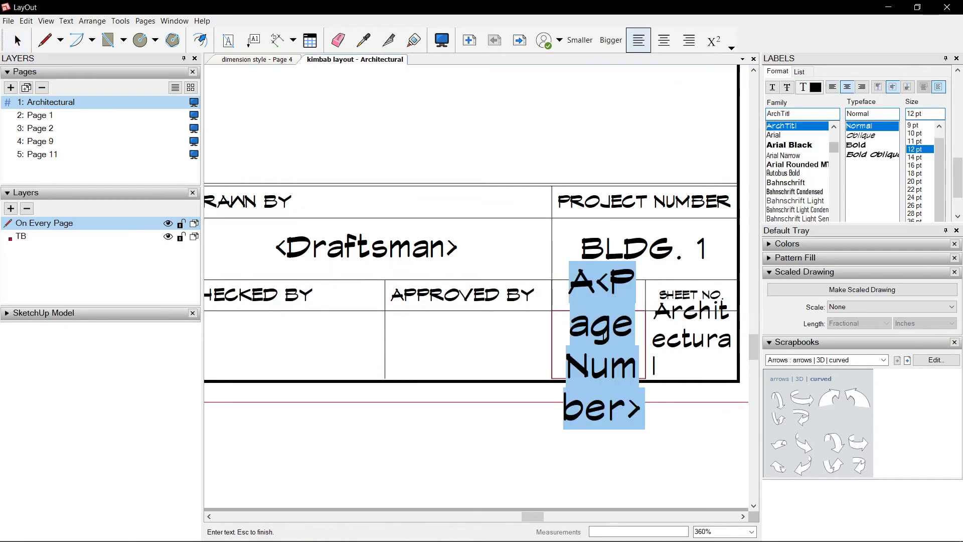
{"action": "scroll", "coordinate": [593, 344], "scroll_direction": "up", "scroll_amount": 1}
{"action": "left_click", "coordinate": [596, 275]}
{"action": "left_click_drag", "start_coordinate": [596, 275], "coordinate": [566, 273]}
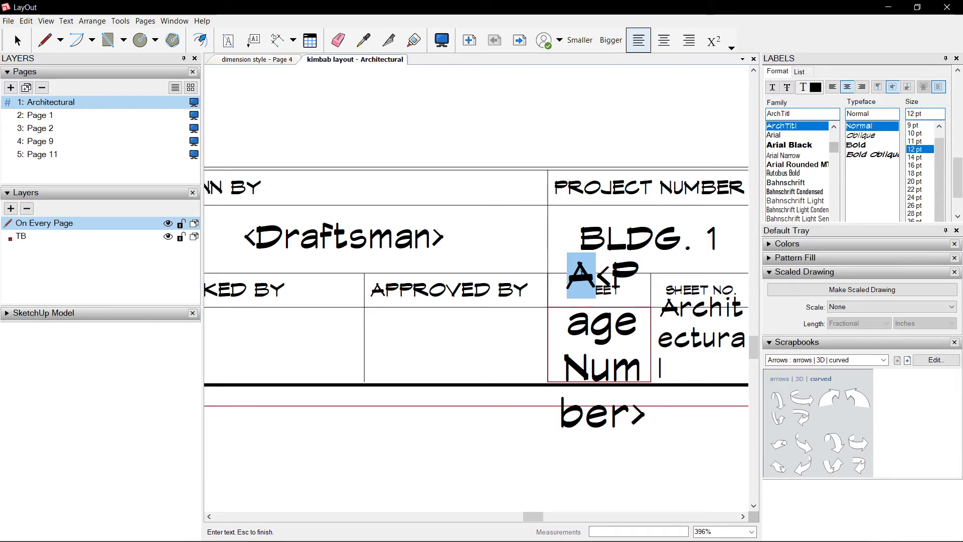
{"action": "scroll", "coordinate": [582, 273], "scroll_direction": "up", "scroll_amount": 3}
{"action": "scroll", "coordinate": [585, 273], "scroll_direction": "down", "scroll_amount": 3}
{"action": "scroll", "coordinate": [603, 278], "scroll_direction": "up", "scroll_amount": 1}
{"action": "left_click_drag", "start_coordinate": [598, 280], "coordinate": [672, 447]}
{"action": "key", "text": "Escape"}
{"action": "scroll", "coordinate": [534, 310], "scroll_direction": "down", "scroll_amount": 9}
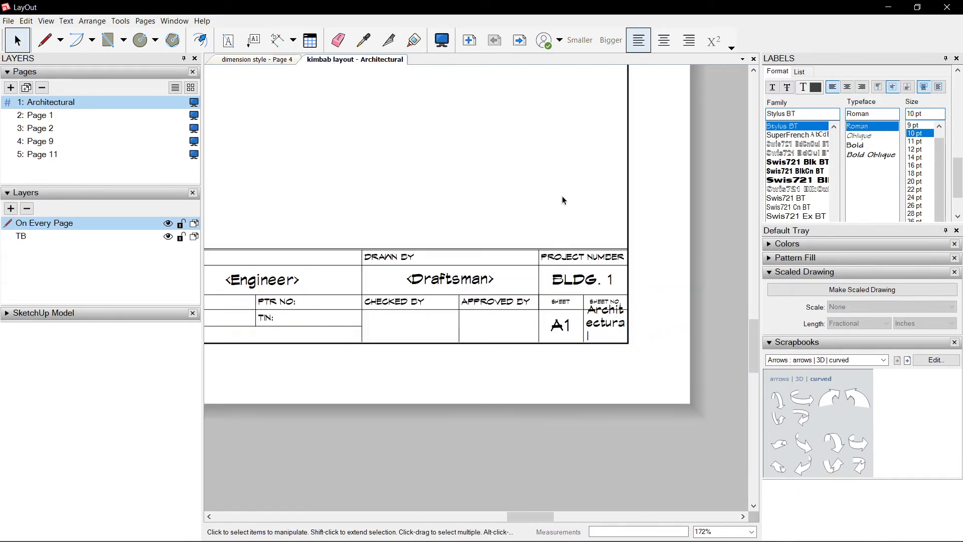
Step: Step through the pages, checking each title block group, and return to the Architectural page
{"action": "left_click", "coordinate": [520, 41]}
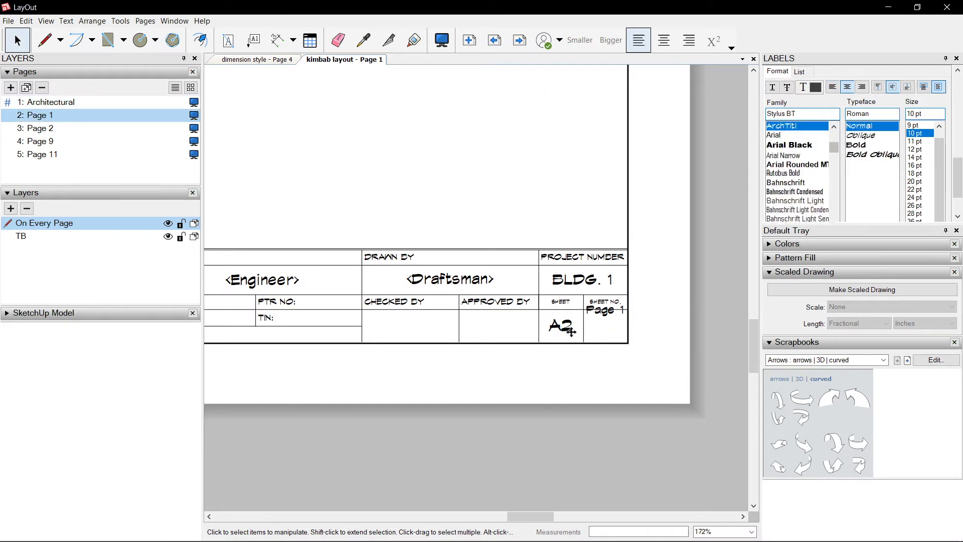
{"action": "left_click", "coordinate": [568, 328]}
{"action": "left_click", "coordinate": [519, 41]}
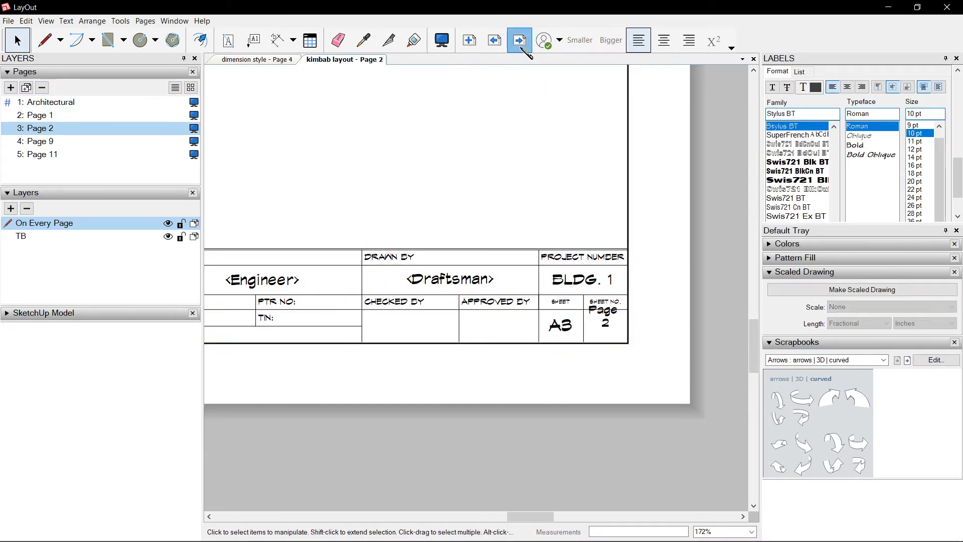
{"action": "left_click", "coordinate": [519, 40]}
{"action": "left_click", "coordinate": [519, 41]}
{"action": "left_click", "coordinate": [498, 45]}
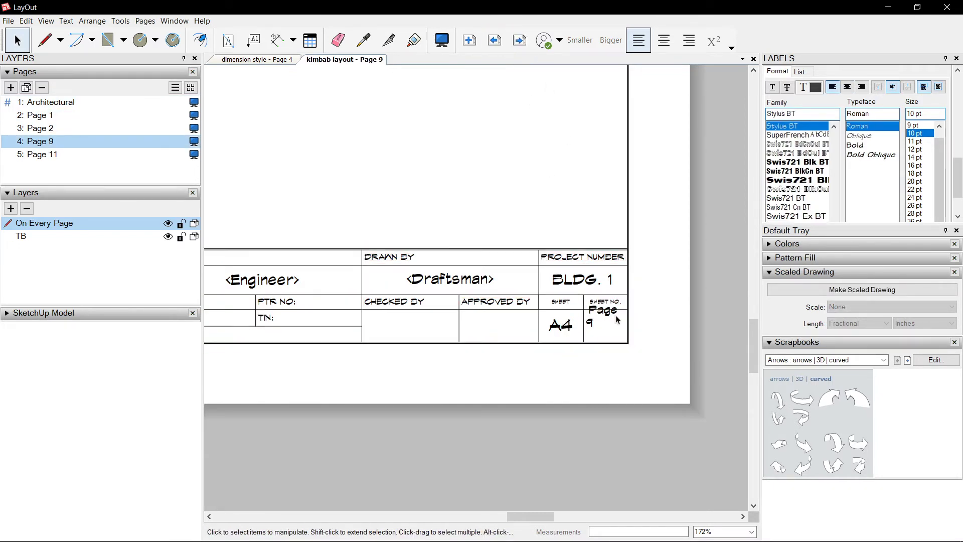
{"action": "scroll", "coordinate": [617, 320], "scroll_direction": "up", "scroll_amount": 3}
{"action": "left_click", "coordinate": [436, 276]}
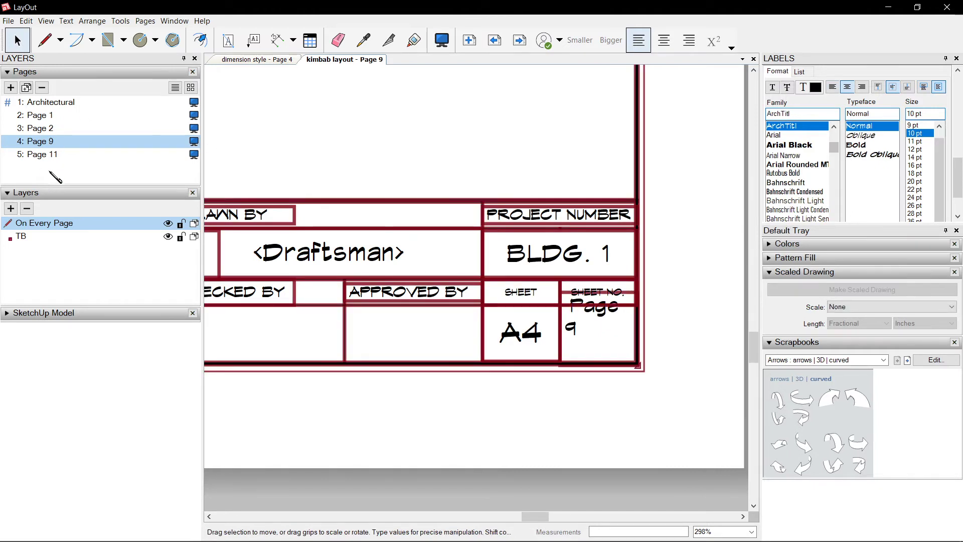
{"action": "left_click", "coordinate": [499, 44]}
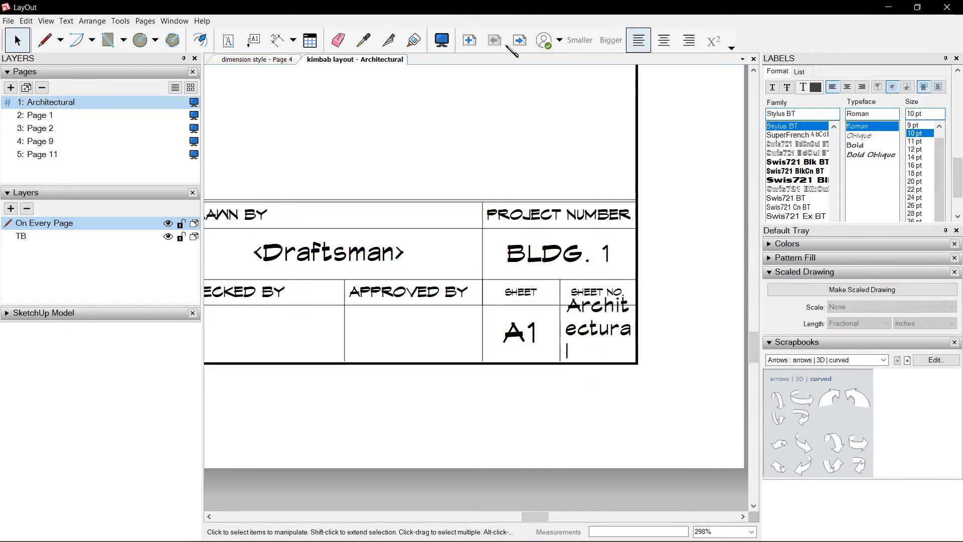
Step: Rename the five pages in the Pages panel to 1, 2, 3, 4 and 5
{"action": "double_click", "coordinate": [65, 102]}
{"action": "type", "text": "1"}
{"action": "double_click", "coordinate": [51, 117]}
{"action": "type", "text": "2"}
{"action": "double_click", "coordinate": [47, 127]}
{"action": "type", "text": "3"}
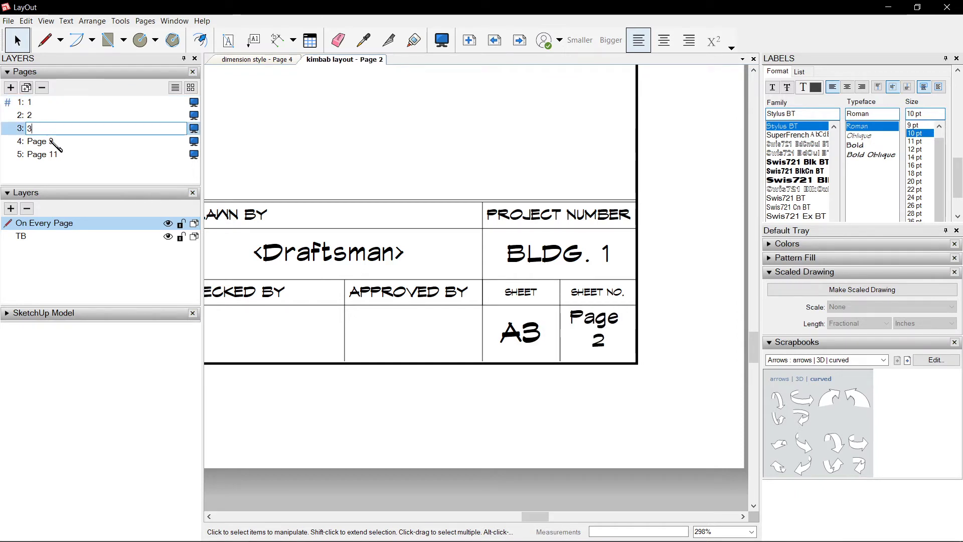
{"action": "double_click", "coordinate": [50, 142]}
{"action": "type", "text": "4"}
{"action": "double_click", "coordinate": [53, 154]}
{"action": "type", "text": "5"}
{"action": "key", "text": "Return"}
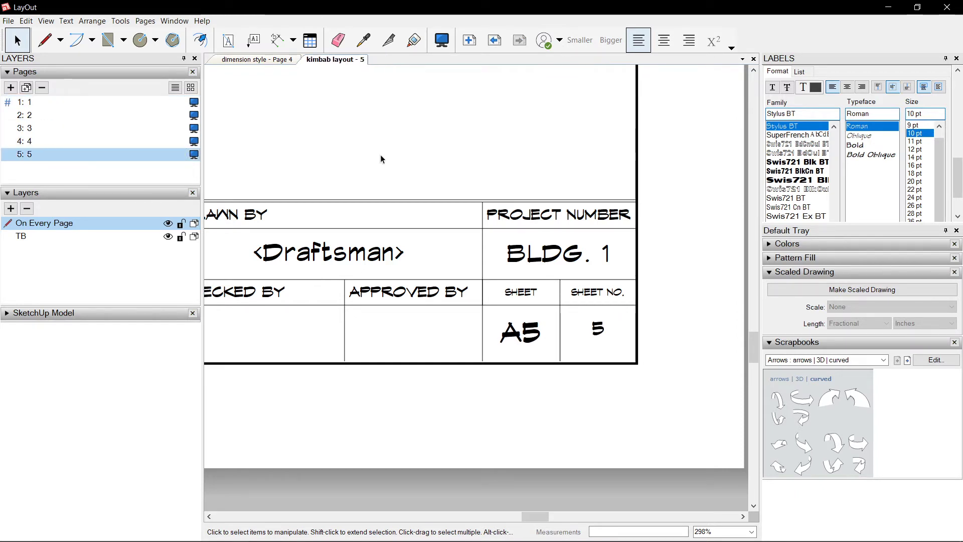
Step: Go back to page 1 and bring its whole title block into view
{"action": "left_click", "coordinate": [495, 40]}
{"action": "left_click", "coordinate": [494, 41]}
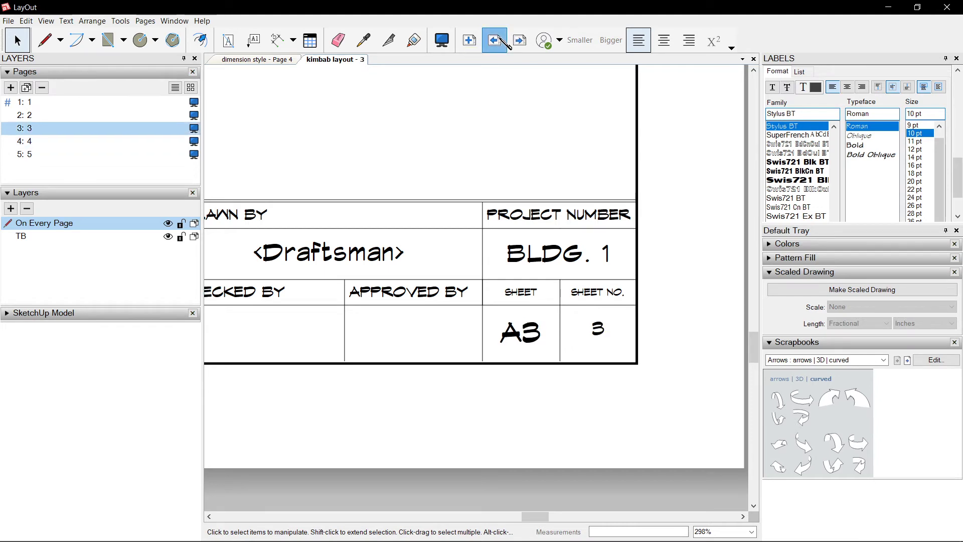
{"action": "left_click", "coordinate": [495, 40]}
{"action": "left_click", "coordinate": [494, 41]}
{"action": "scroll", "coordinate": [538, 255], "scroll_direction": "down", "scroll_amount": 6}
{"action": "middle_click_drag", "start_coordinate": [447, 251], "coordinate": [609, 294]}
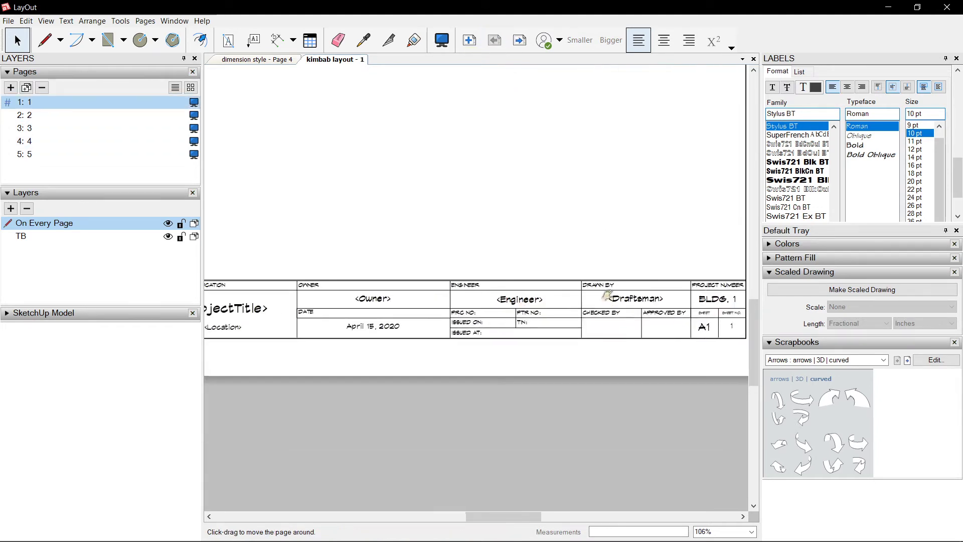
{"action": "scroll", "coordinate": [609, 295], "scroll_direction": "up", "scroll_amount": 2}
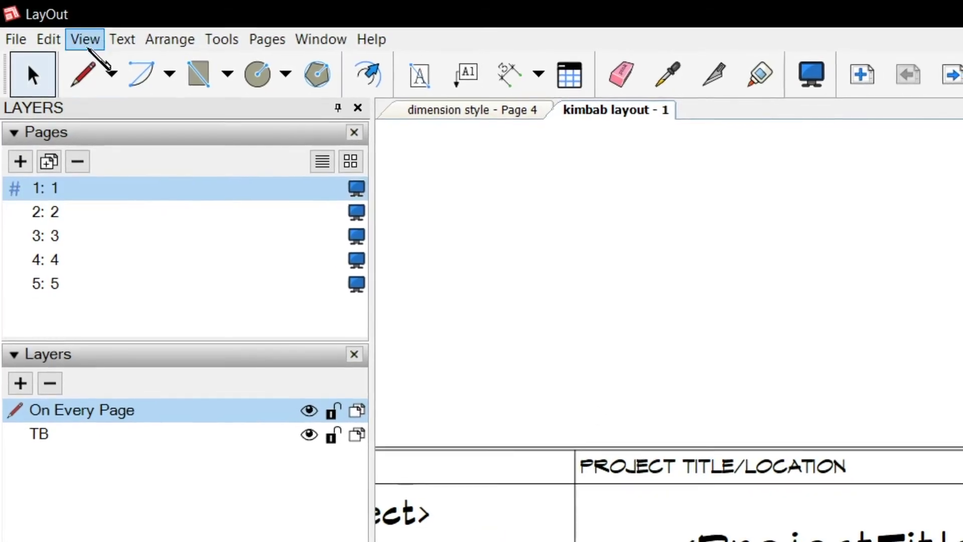
Step: In Customize Auto-Text, add a new custom text tag named <ProjectTitle>
{"action": "left_click", "coordinate": [123, 40]}
{"action": "left_click", "coordinate": [146, 454]}
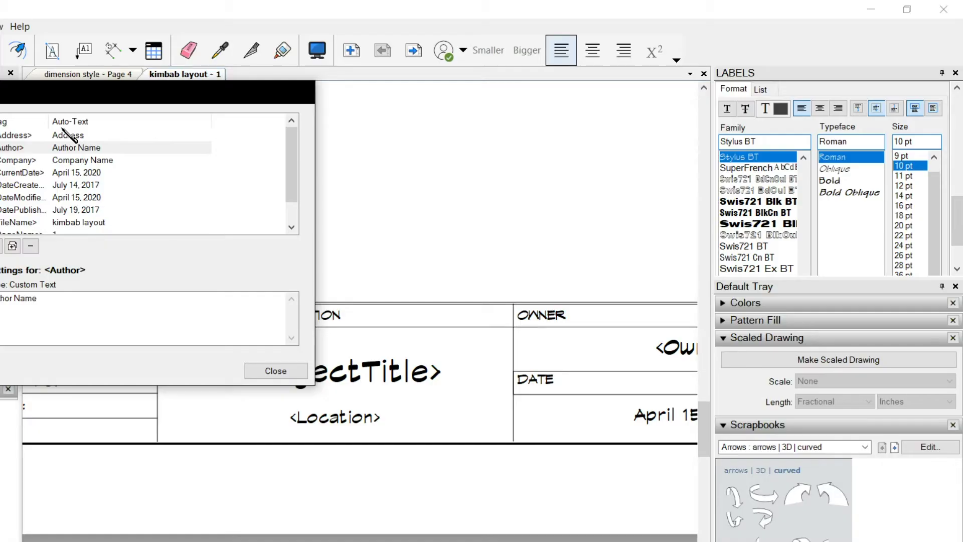
{"action": "left_click_drag", "start_coordinate": [103, 100], "coordinate": [697, 65]}
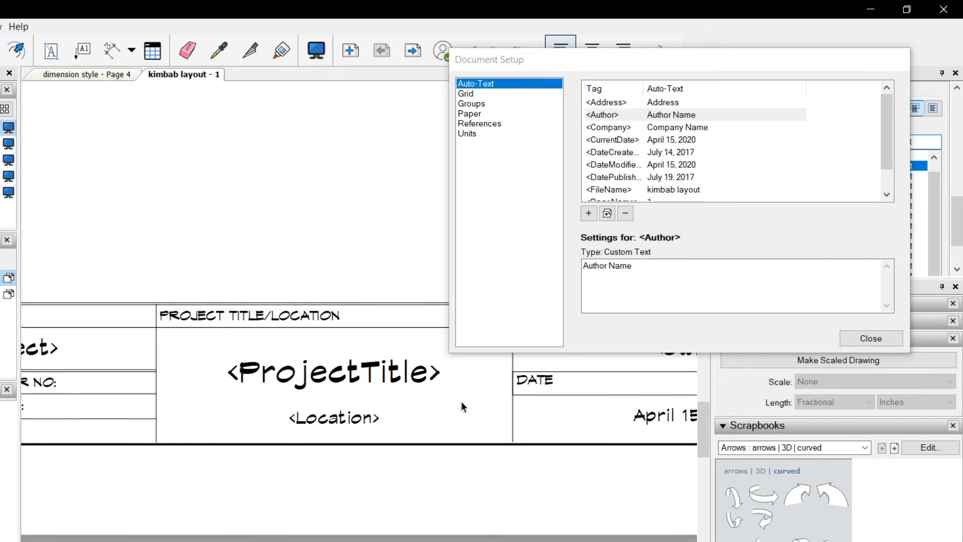
{"action": "left_click", "coordinate": [589, 214]}
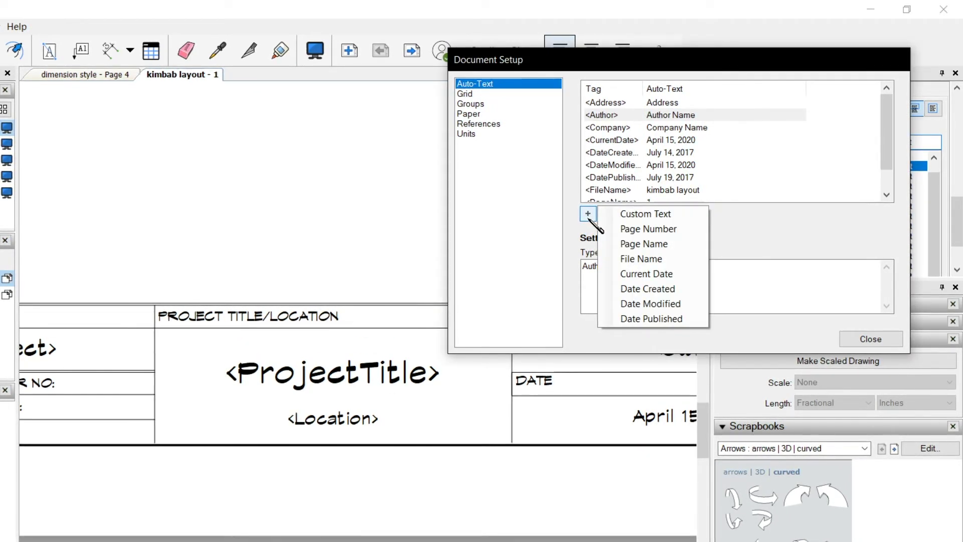
{"action": "left_click", "coordinate": [627, 215]}
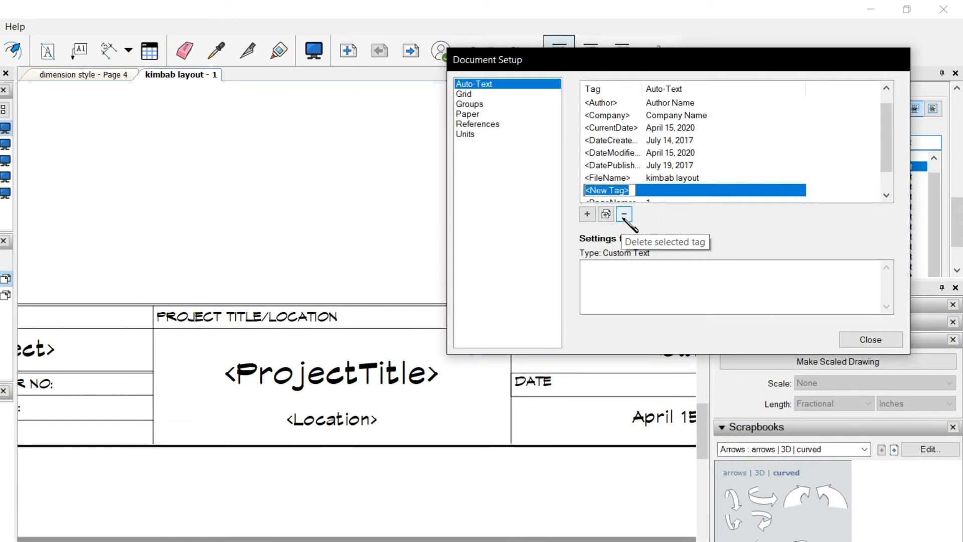
{"action": "type", "text": "P"}
{"action": "key", "text": "BackSpace"}
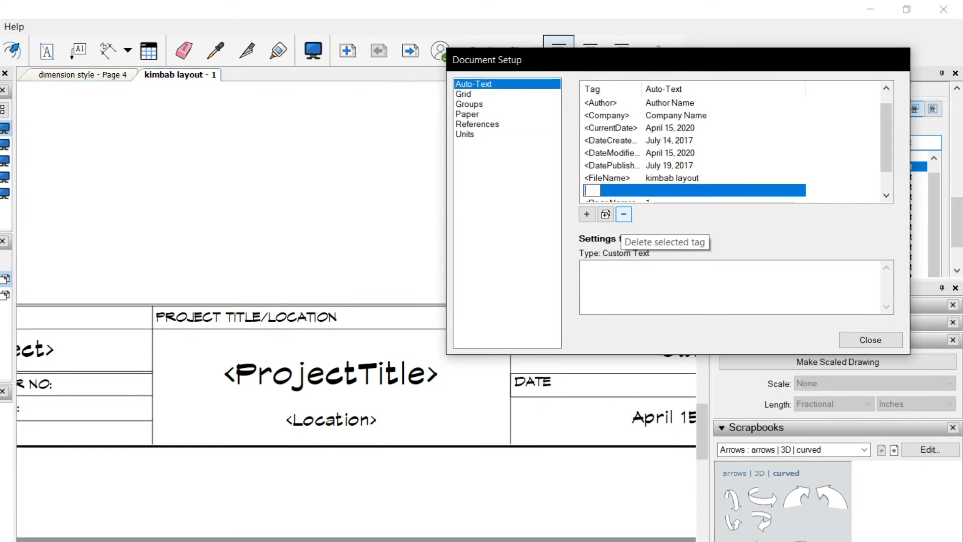
{"action": "type", "text": "<P"}
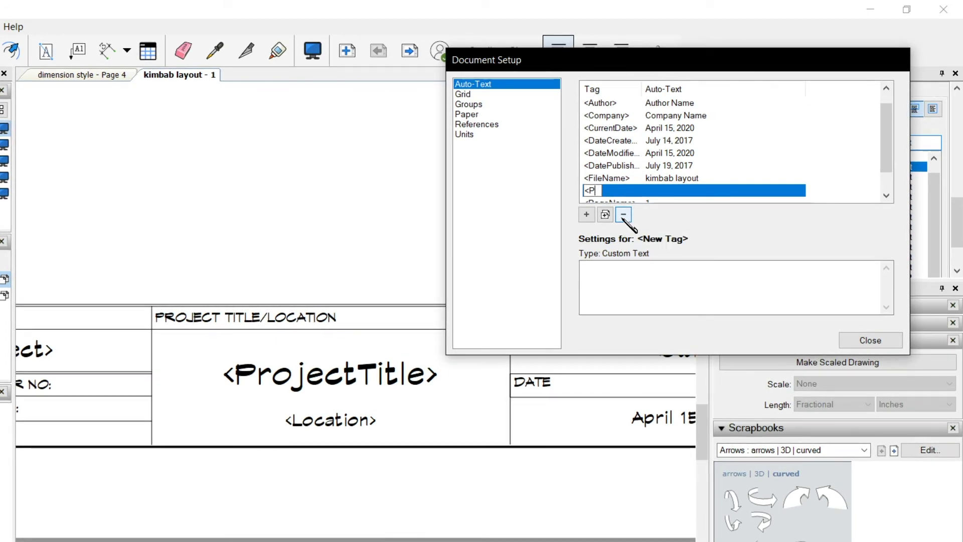
{"action": "key", "text": "BackSpace"}
{"action": "key", "text": "BackSpace"}
{"action": "type", "text": "ProjectTitl"}
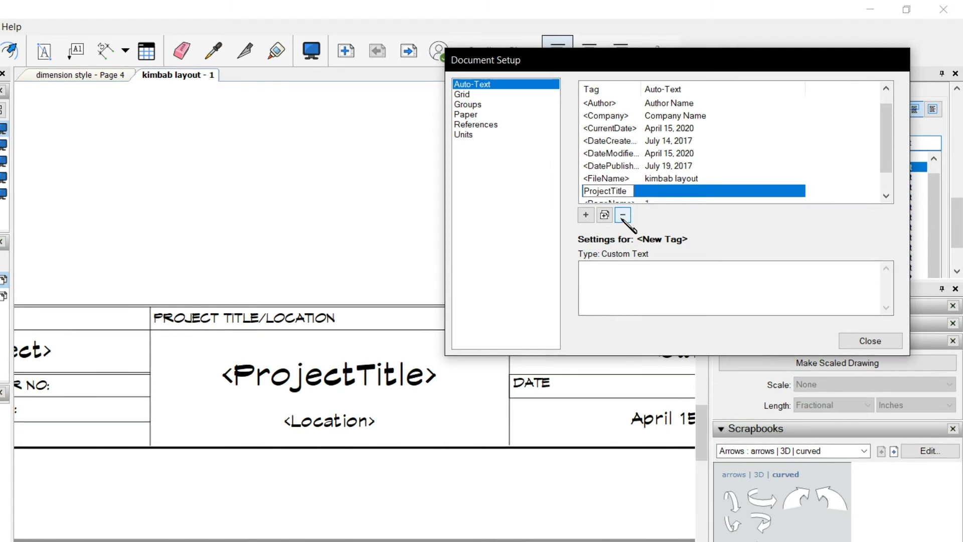
{"action": "type", "text": "e"}
{"action": "key", "text": "Return"}
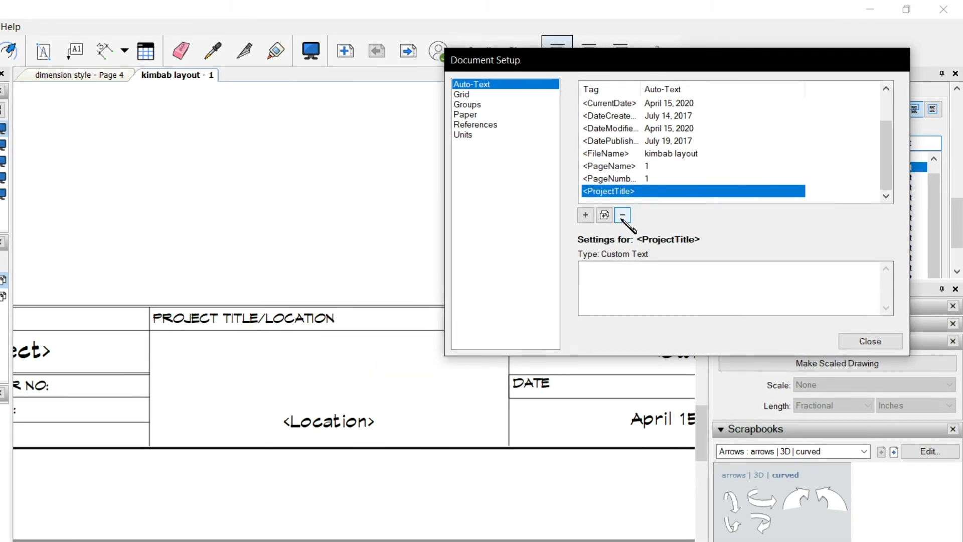
Step: Open the title block group to check its <ProjectTitle> text field
{"action": "left_click", "coordinate": [370, 400]}
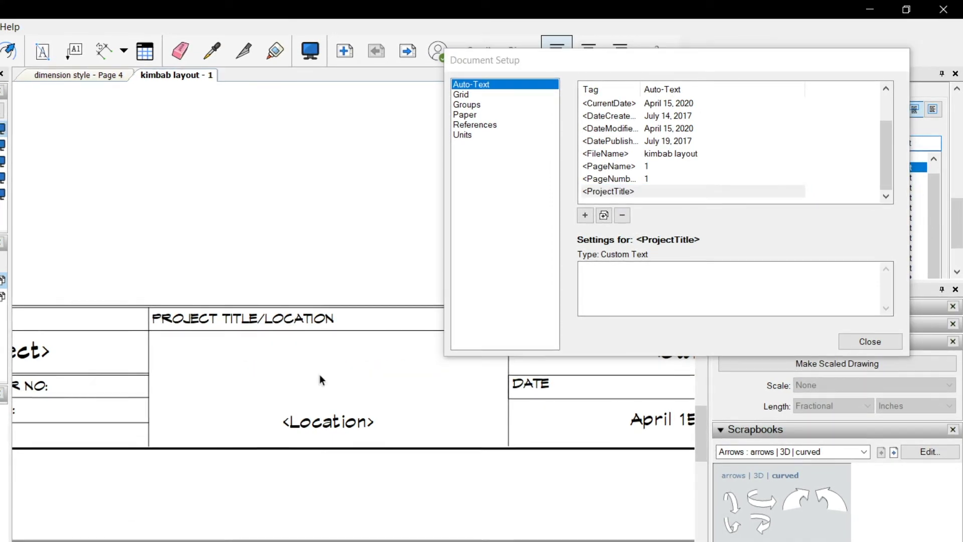
{"action": "scroll", "coordinate": [320, 375], "scroll_direction": "up", "scroll_amount": 1}
{"action": "scroll", "coordinate": [319, 372], "scroll_direction": "up", "scroll_amount": 1}
{"action": "left_click", "coordinate": [338, 356]}
{"action": "double_click", "coordinate": [318, 355]}
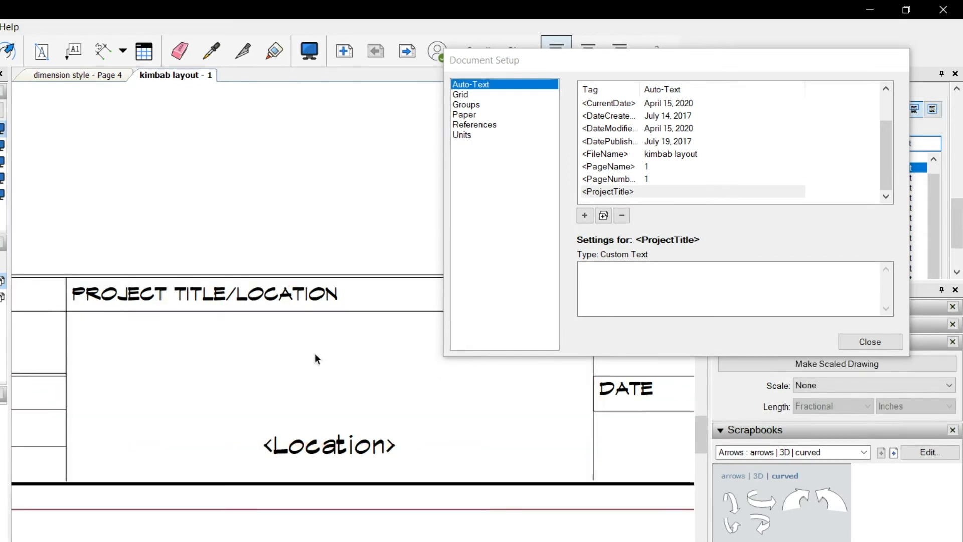
{"action": "double_click", "coordinate": [316, 355]}
{"action": "left_click", "coordinate": [325, 381]}
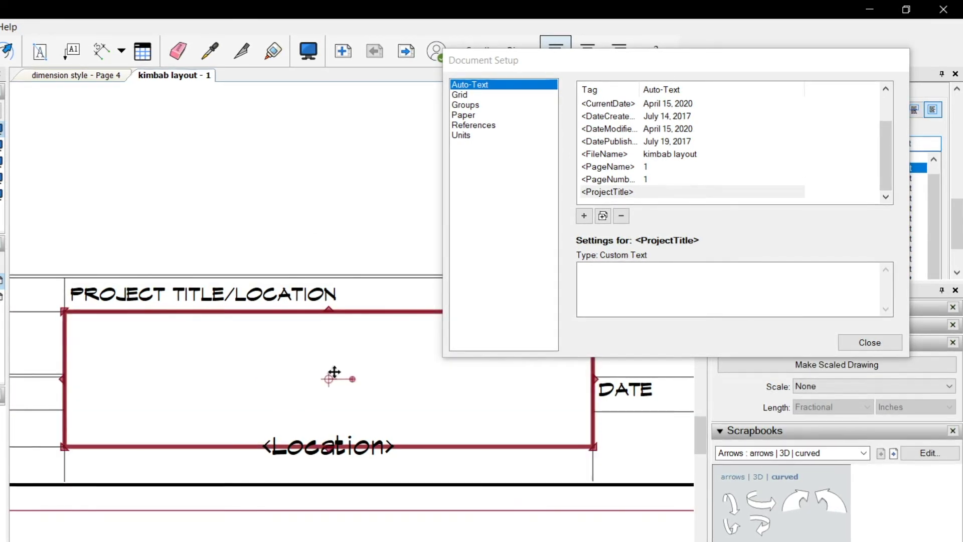
Step: Set the <ProjectTitle> value to 'A Proposed 3 Storey Residential Building' and close the settings
{"action": "left_click", "coordinate": [656, 193]}
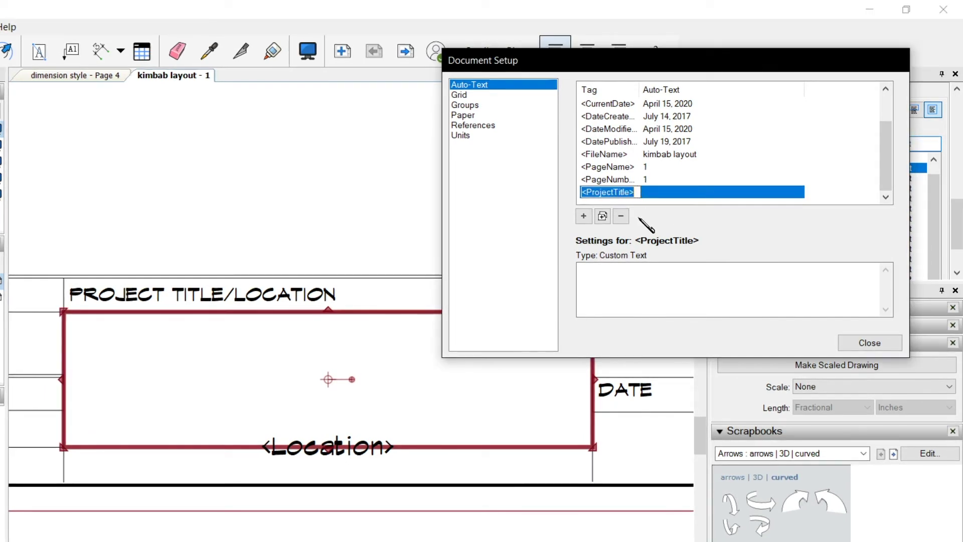
{"action": "left_click", "coordinate": [626, 269]}
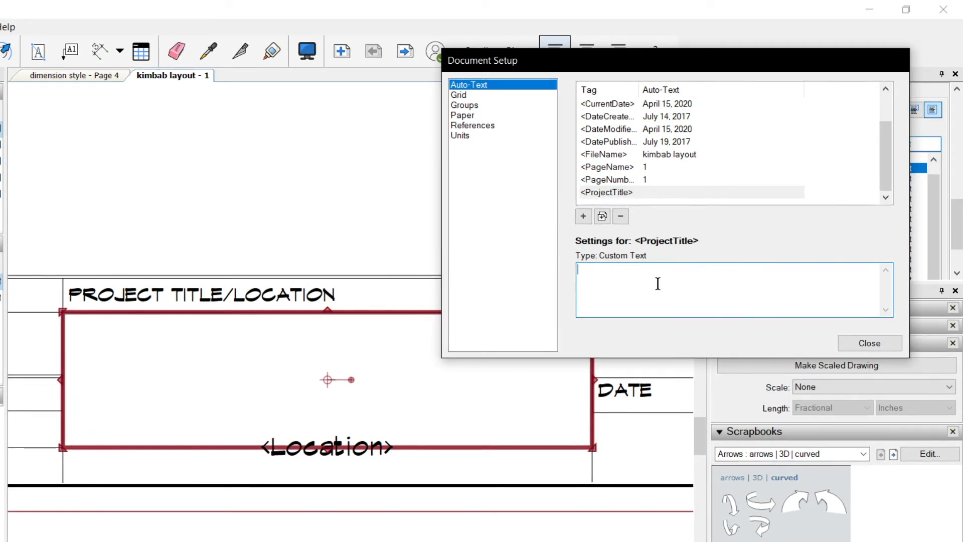
{"action": "type", "text": "3"}
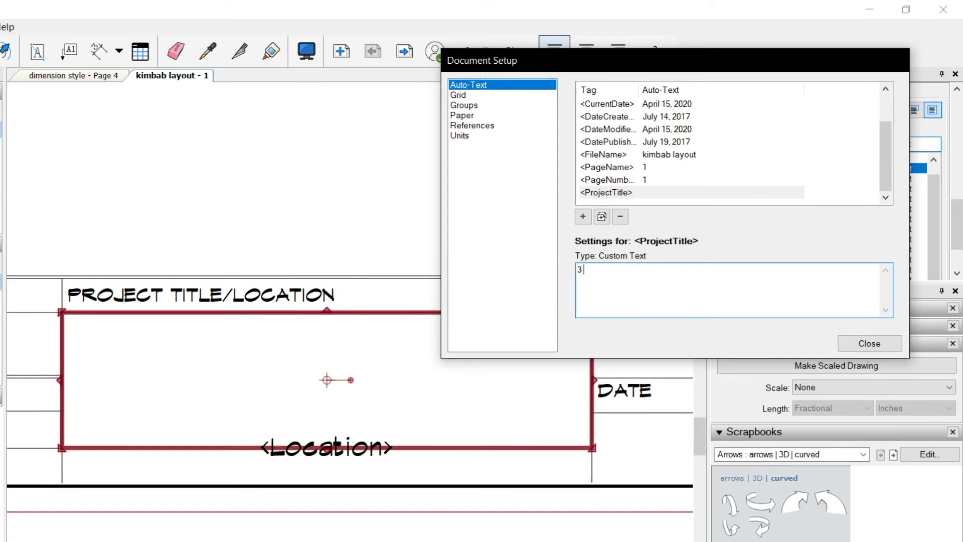
{"action": "type", "text": " Storey Resident"}
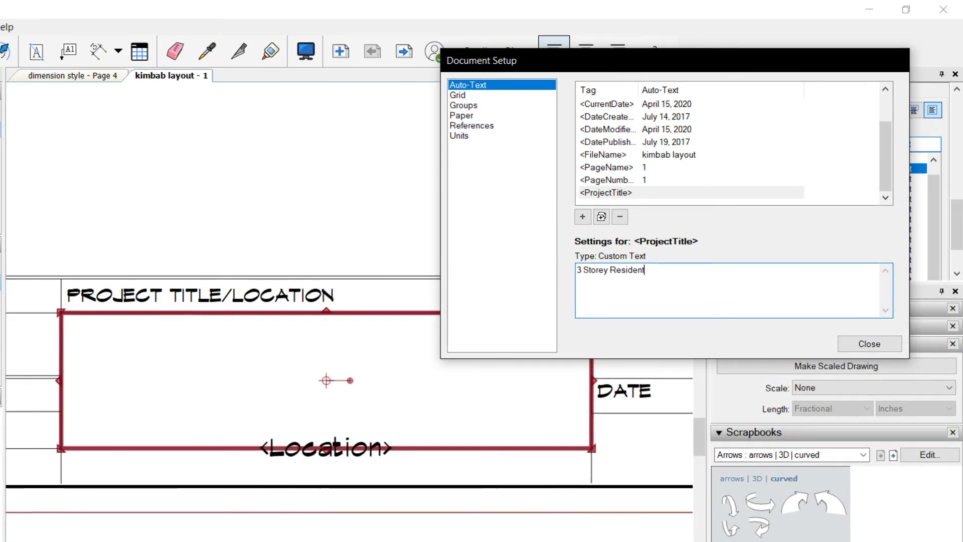
{"action": "type", "text": "ial Bdu"}
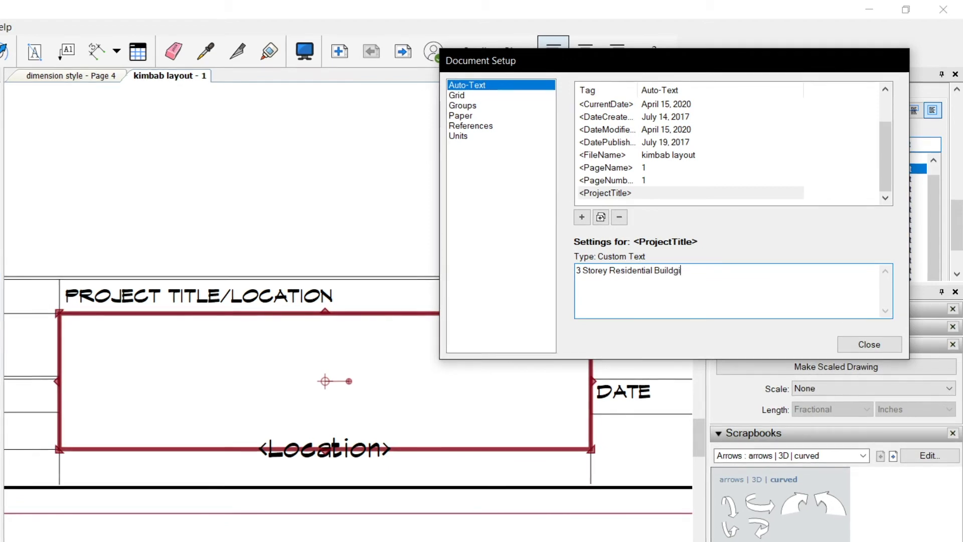
{"action": "key", "text": "BackSpace"}
{"action": "type", "text": "ing"}
{"action": "left_click", "coordinate": [583, 271]}
{"action": "key", "text": "Left"}
{"action": "key", "text": "Left"}
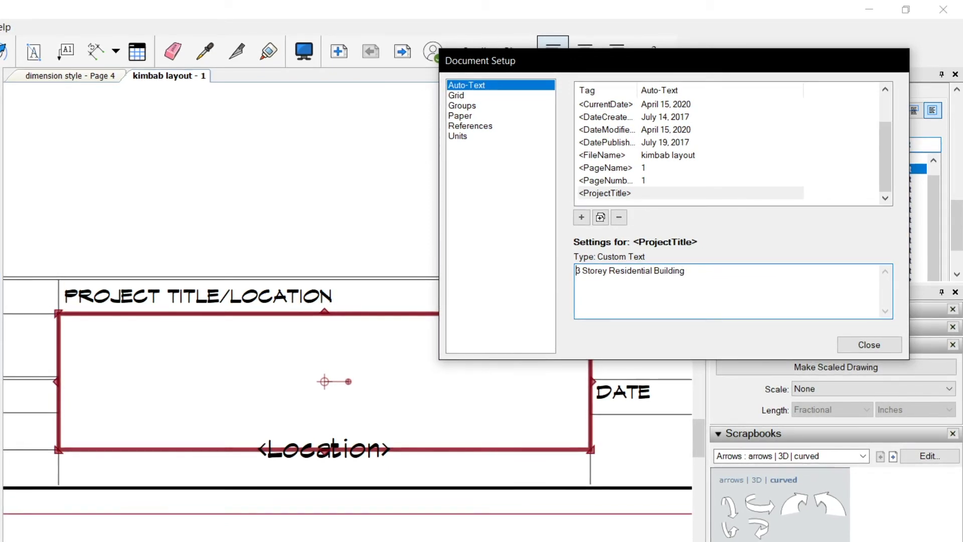
{"action": "type", "text": "A Proposed"}
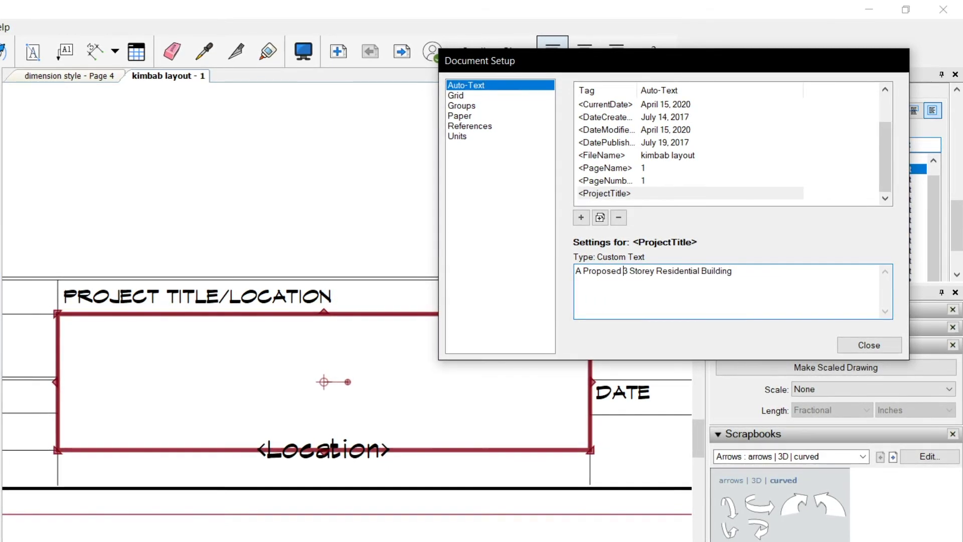
{"action": "left_click", "coordinate": [402, 227]}
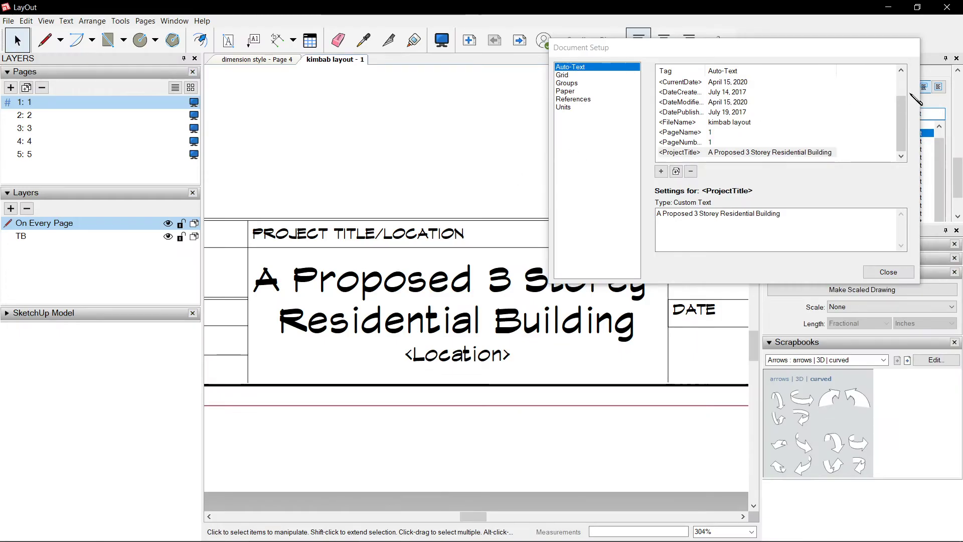
{"action": "left_click", "coordinate": [868, 345]}
Step: Select the project title in the title block and bring the page's top into view
{"action": "left_click", "coordinate": [508, 310]}
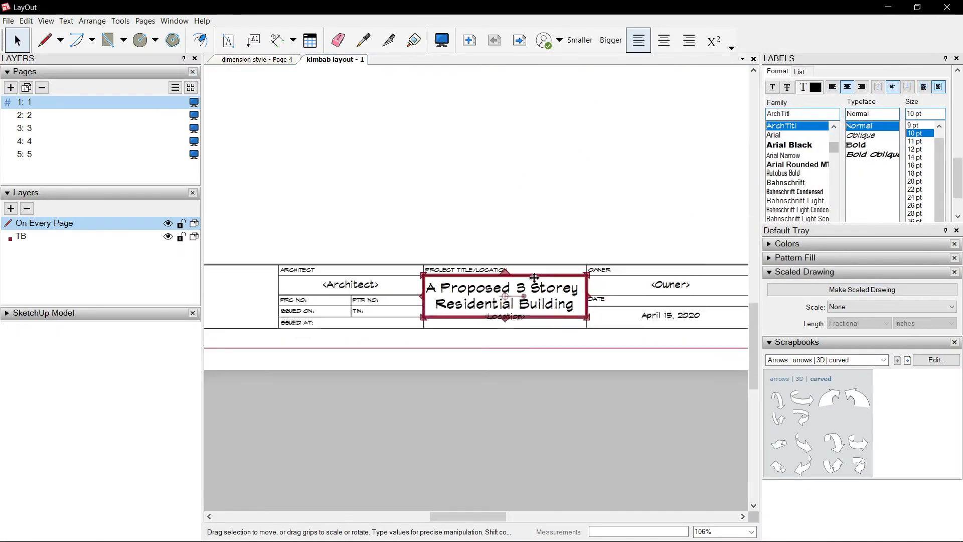
{"action": "scroll", "coordinate": [506, 301], "scroll_direction": "up", "scroll_amount": 2}
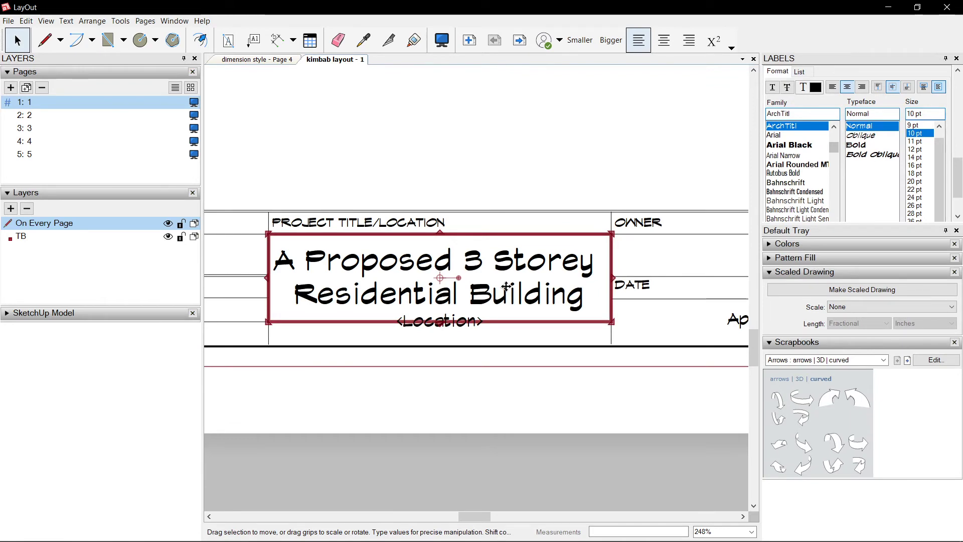
{"action": "scroll", "coordinate": [506, 287], "scroll_direction": "down", "scroll_amount": 5}
{"action": "scroll", "coordinate": [509, 321], "scroll_direction": "up", "scroll_amount": 1}
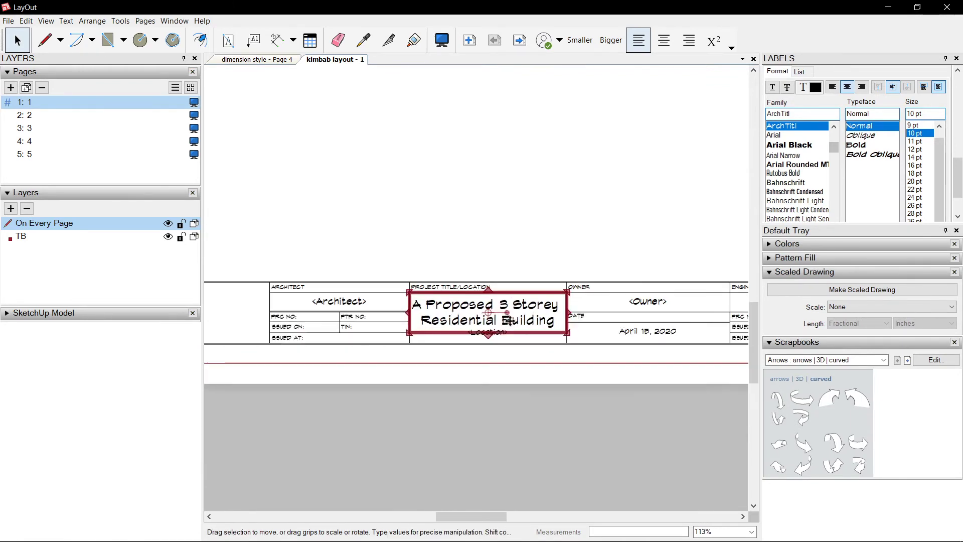
{"action": "scroll", "coordinate": [515, 306], "scroll_direction": "down", "scroll_amount": 3}
{"action": "middle_click_drag", "start_coordinate": [458, 204], "coordinate": [477, 322]}
Step: On layer TB, add a 24 pt <ProjectTitle> text line at the page's top-left
{"action": "left_click", "coordinate": [379, 156]}
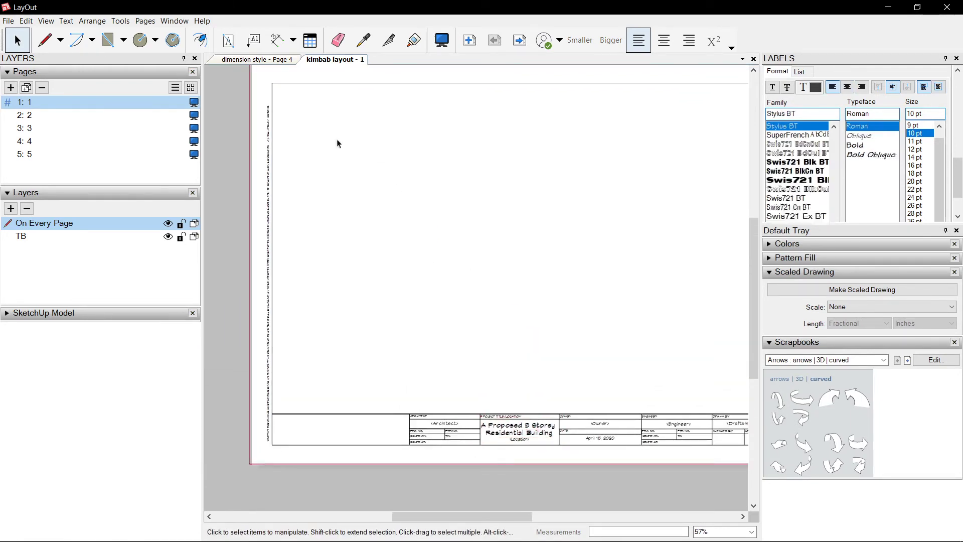
{"action": "scroll", "coordinate": [296, 118], "scroll_direction": "up", "scroll_amount": 2}
{"action": "key", "text": "t"}
{"action": "middle_click_drag", "start_coordinate": [304, 102], "coordinate": [302, 154]}
{"action": "scroll", "coordinate": [304, 153], "scroll_direction": "up", "scroll_amount": 1}
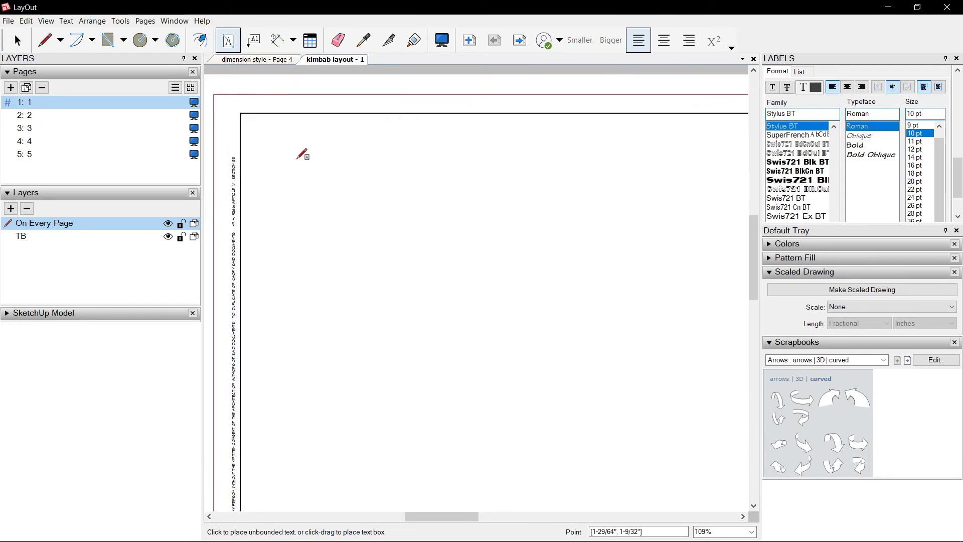
{"action": "left_click", "coordinate": [90, 237]}
{"action": "scroll", "coordinate": [292, 138], "scroll_direction": "up", "scroll_amount": 1}
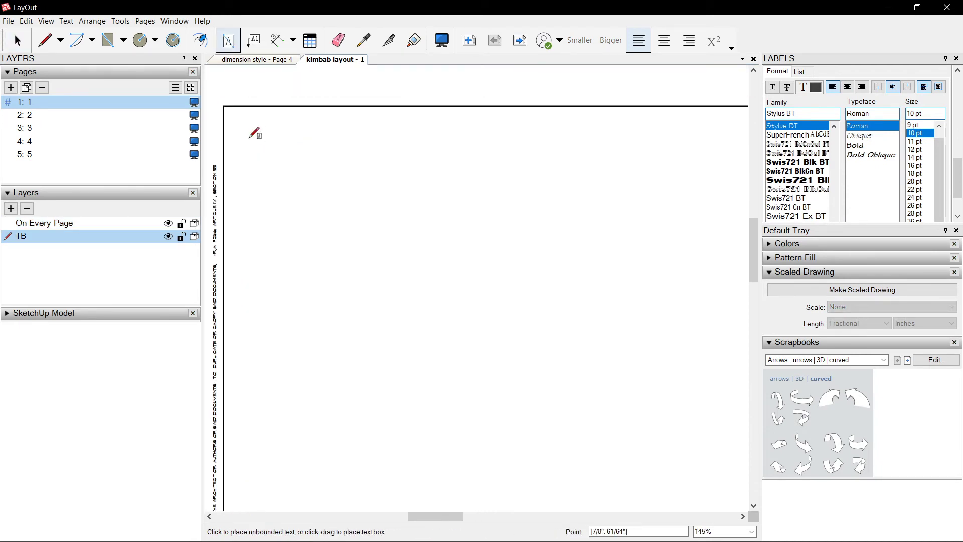
{"action": "left_click", "coordinate": [254, 134]}
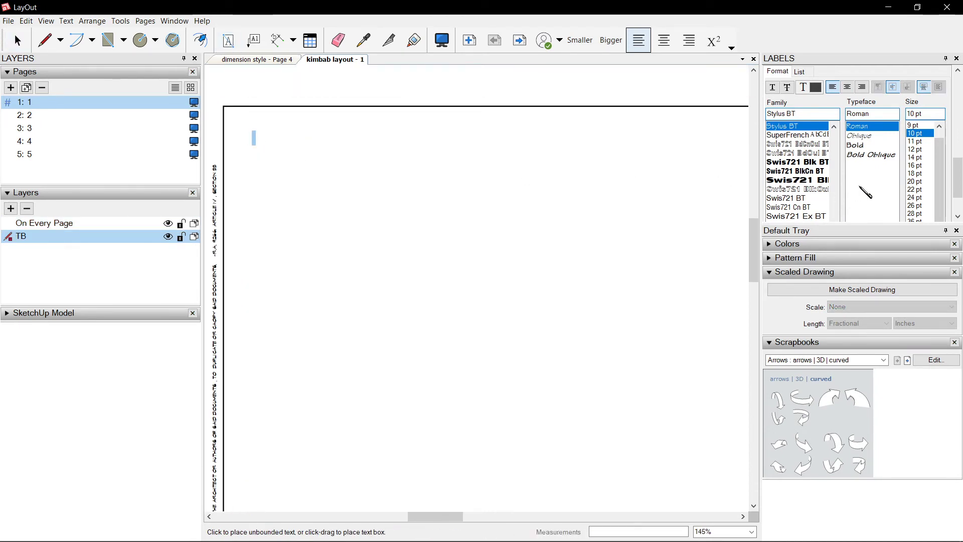
{"action": "left_click", "coordinate": [914, 197]}
{"action": "type", "text": "<"}
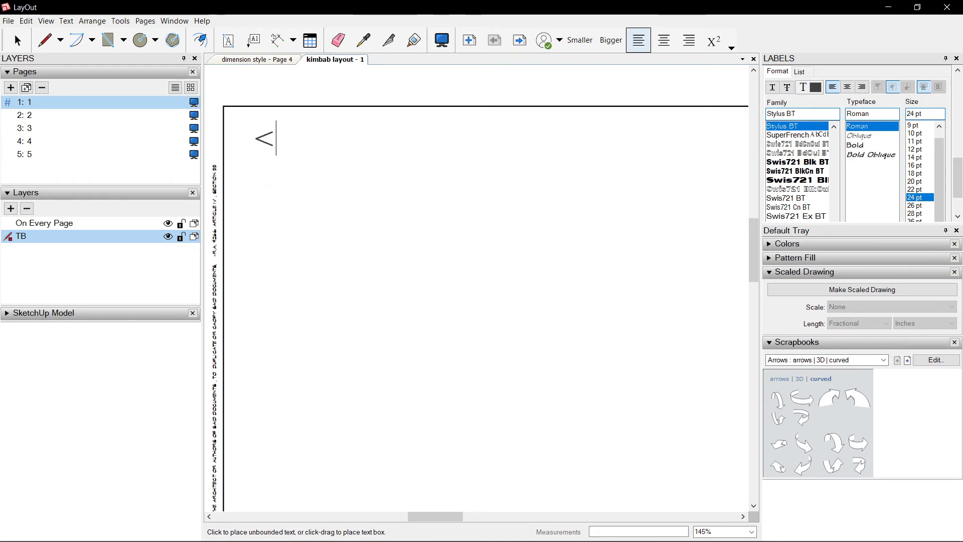
{"action": "type", "text": "ProjectTitle"}
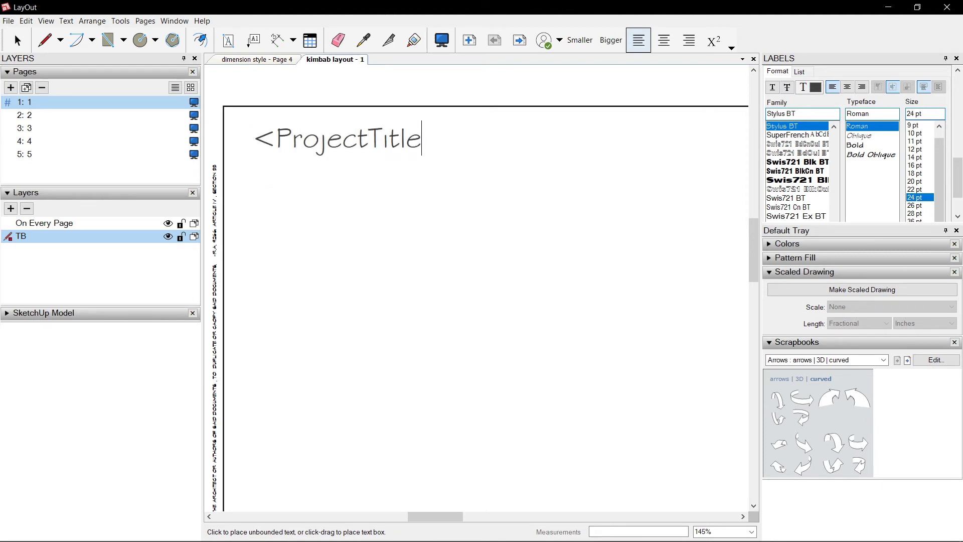
{"action": "type", "text": ">"}
{"action": "left_click", "coordinate": [352, 224]}
Step: Select the new title line, which reads 'A Proposed 3 Storey Residential Building'
{"action": "scroll", "coordinate": [476, 153], "scroll_direction": "up", "scroll_amount": 3}
{"action": "scroll", "coordinate": [490, 151], "scroll_direction": "down", "scroll_amount": 5}
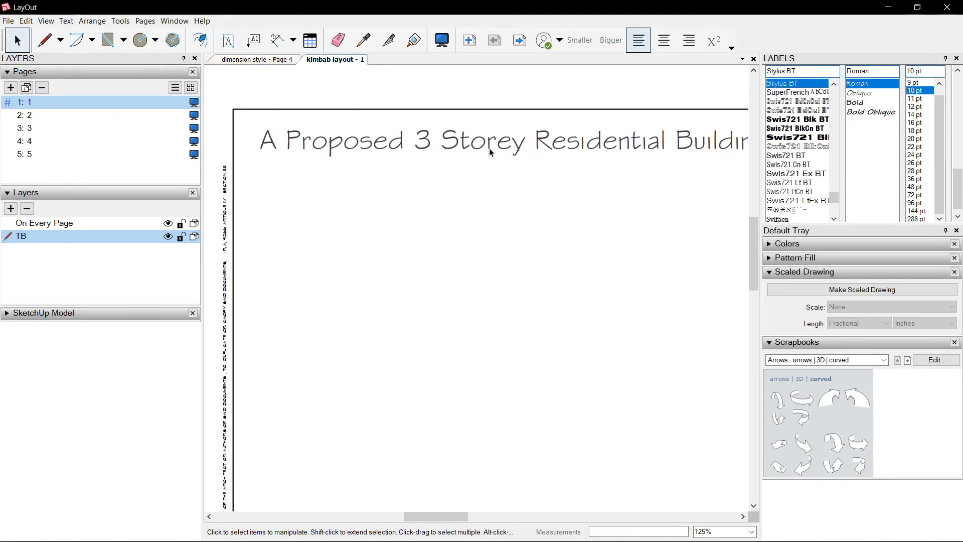
{"action": "mouse_move", "coordinate": [538, 166]}
{"action": "middle_mouse_down"}
{"action": "mouse_move", "coordinate": [548, 170]}
{"action": "mouse_move", "coordinate": [531, 168]}
{"action": "middle_mouse_up"}
{"action": "scroll", "coordinate": [560, 145], "scroll_direction": "up", "scroll_amount": 3}
{"action": "left_click", "coordinate": [560, 145]}
{"action": "scroll", "coordinate": [548, 150], "scroll_direction": "down", "scroll_amount": 3}
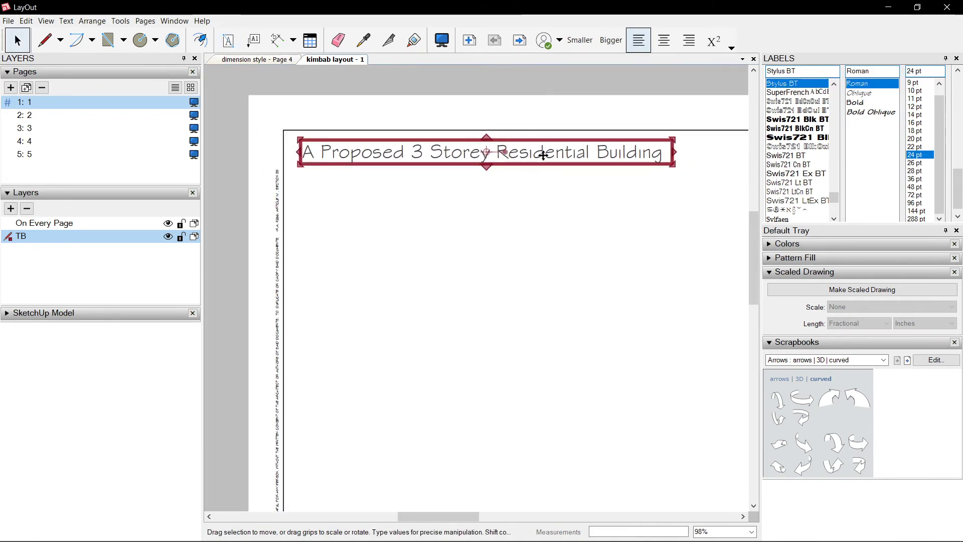
{"action": "scroll", "coordinate": [489, 300], "scroll_direction": "down", "scroll_amount": 4}
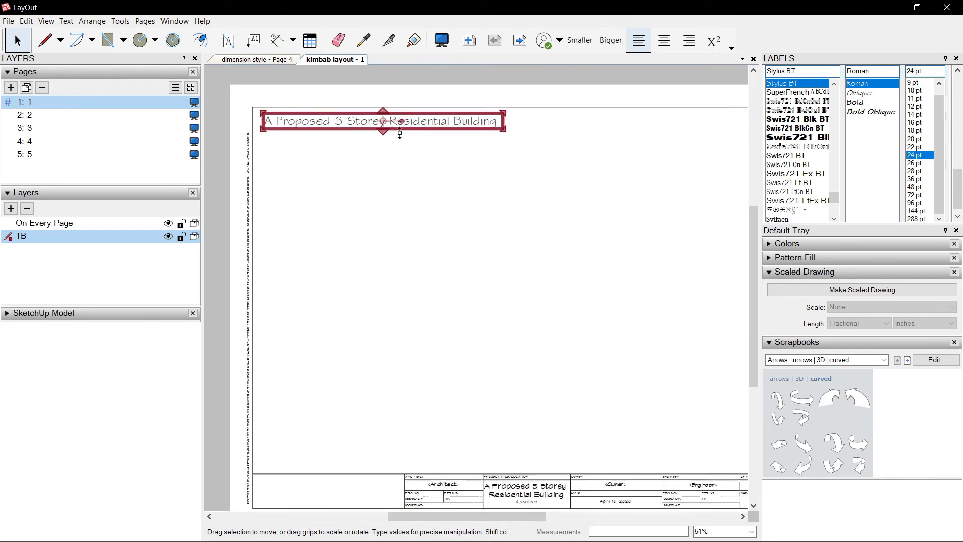
Step: Page forward and back to confirm the title repeats, ending on page 1
{"action": "left_click", "coordinate": [520, 40]}
{"action": "left_click", "coordinate": [516, 44]}
{"action": "left_click", "coordinate": [516, 44]}
{"action": "left_click", "coordinate": [504, 44]}
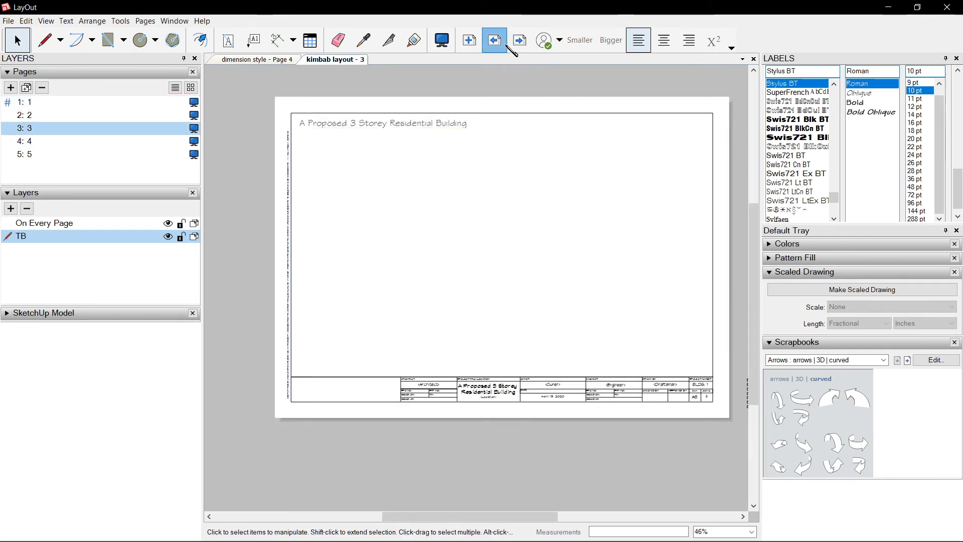
{"action": "left_click", "coordinate": [505, 45]}
{"action": "left_click", "coordinate": [506, 46]}
{"action": "scroll", "coordinate": [421, 388], "scroll_direction": "up", "scroll_amount": 13}
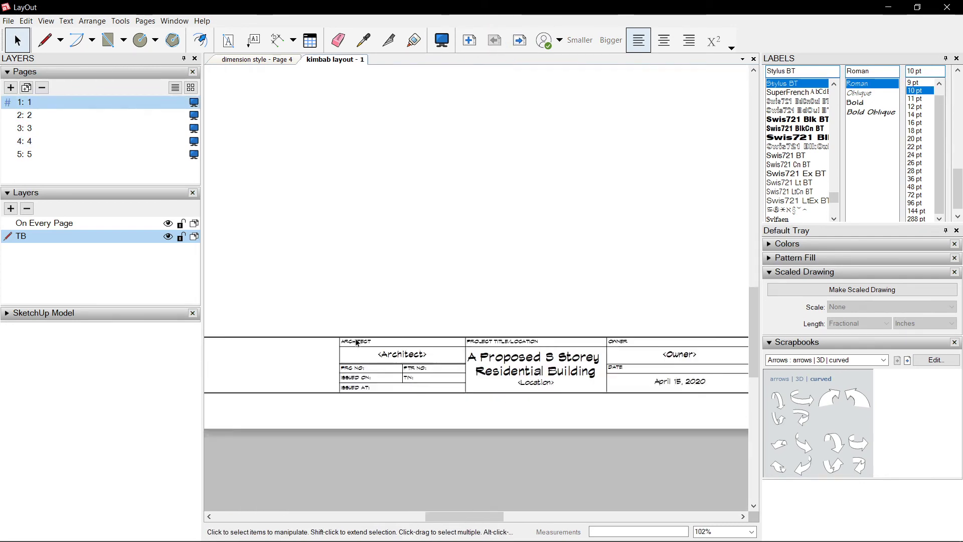
Step: Create a custom auto-text tag named Architect holding the architect's name for the title block
{"action": "left_click", "coordinate": [482, 354]}
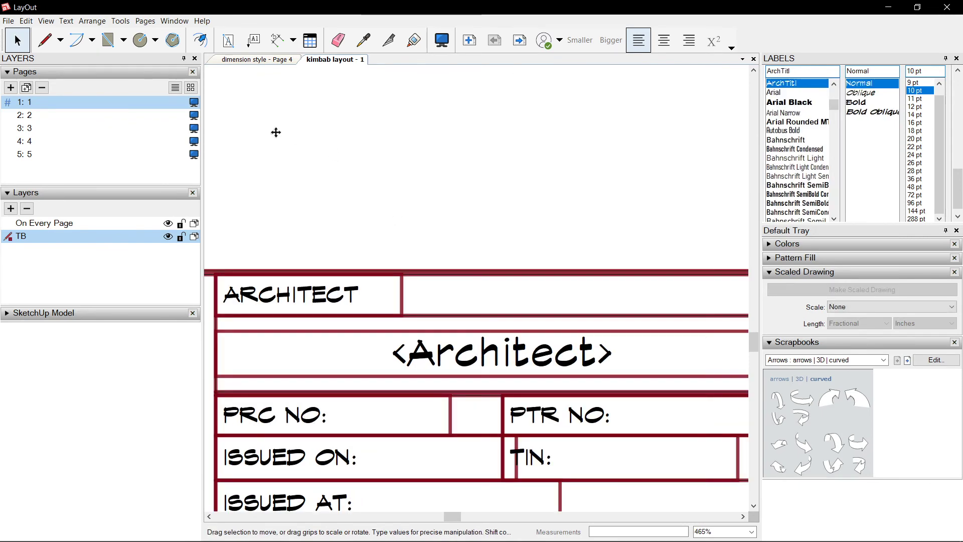
{"action": "left_click", "coordinate": [74, 22]}
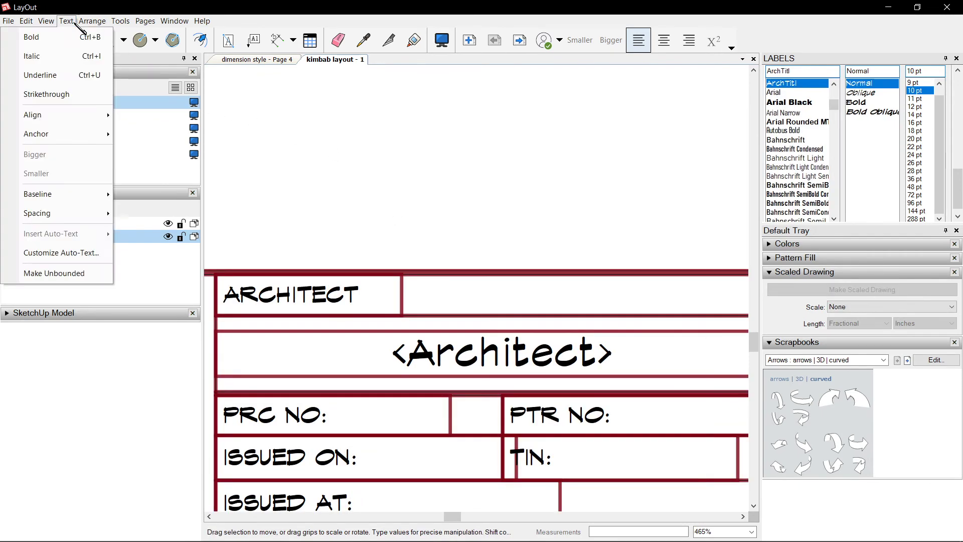
{"action": "left_click", "coordinate": [60, 253]}
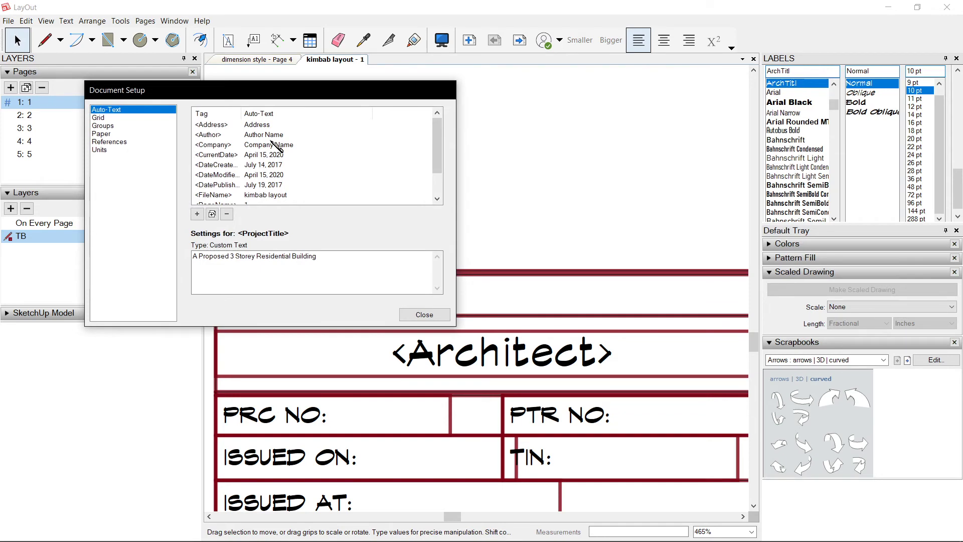
{"action": "scroll", "coordinate": [278, 146], "scroll_direction": "down", "scroll_amount": 1}
{"action": "scroll", "coordinate": [251, 160], "scroll_direction": "up", "scroll_amount": 1}
{"action": "scroll", "coordinate": [217, 149], "scroll_direction": "down", "scroll_amount": 1}
{"action": "left_click", "coordinate": [198, 214]}
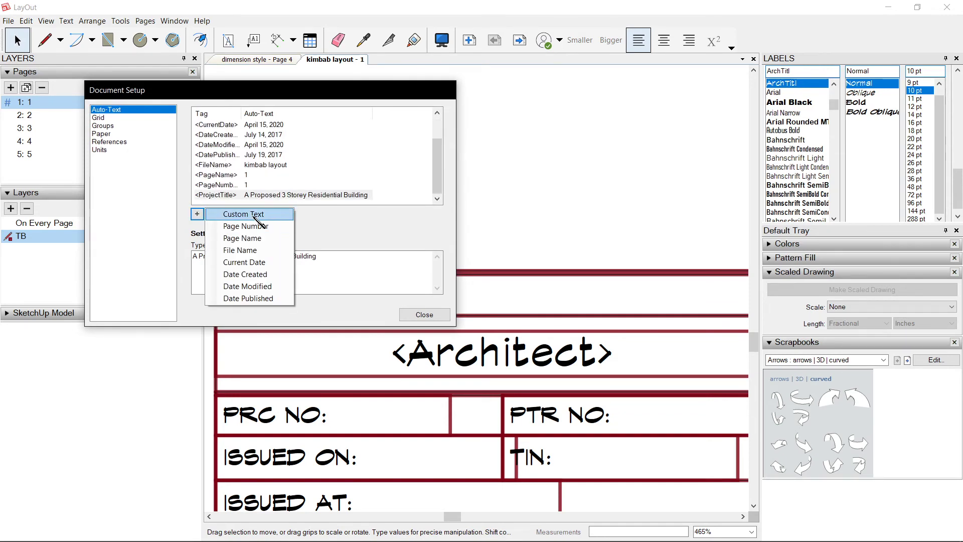
{"action": "left_click", "coordinate": [223, 215]}
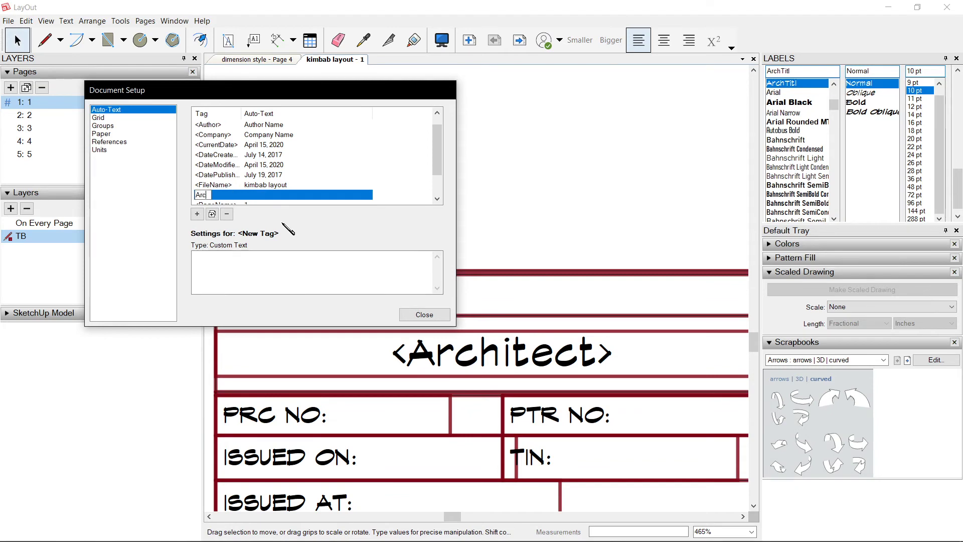
{"action": "type", "text": "Architect"}
{"action": "left_click", "coordinate": [274, 264]}
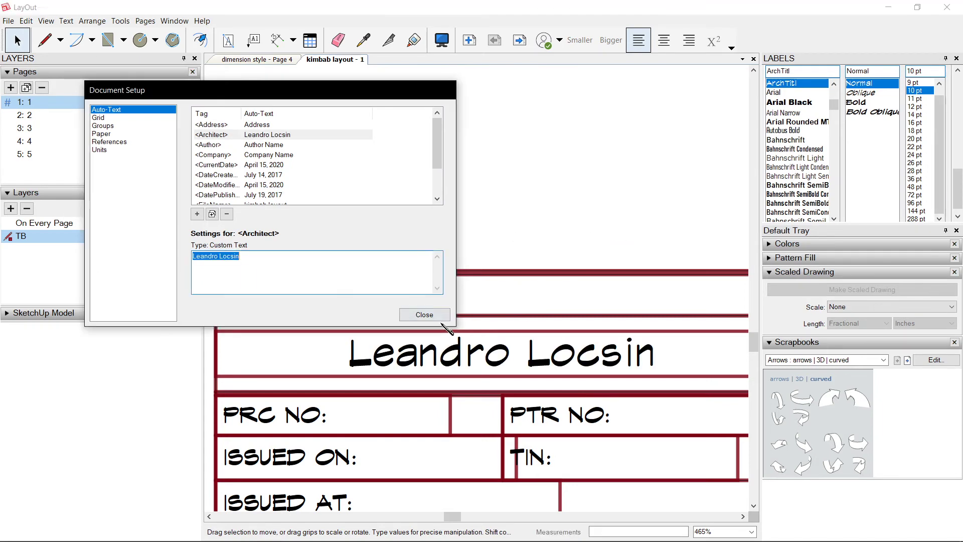
{"action": "left_click", "coordinate": [424, 315]}
{"action": "scroll", "coordinate": [406, 314], "scroll_direction": "down", "scroll_amount": 5}
{"action": "scroll", "coordinate": [406, 314], "scroll_direction": "down", "scroll_amount": 2}
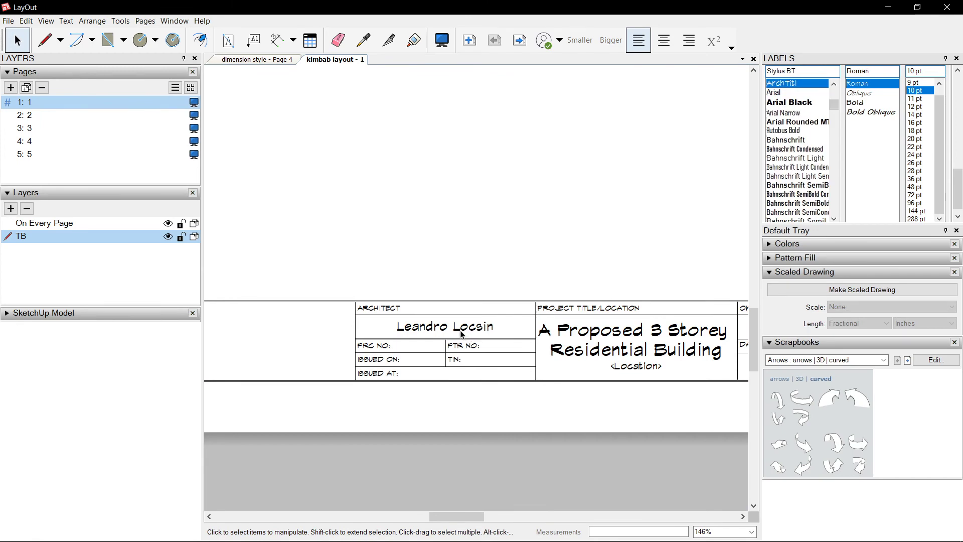
Step: Deselect the architect name text and pan around the sheet to review it
{"action": "scroll", "coordinate": [470, 328], "scroll_direction": "up", "scroll_amount": 4}
{"action": "left_click", "coordinate": [471, 329]}
{"action": "scroll", "coordinate": [469, 326], "scroll_direction": "down", "scroll_amount": 2}
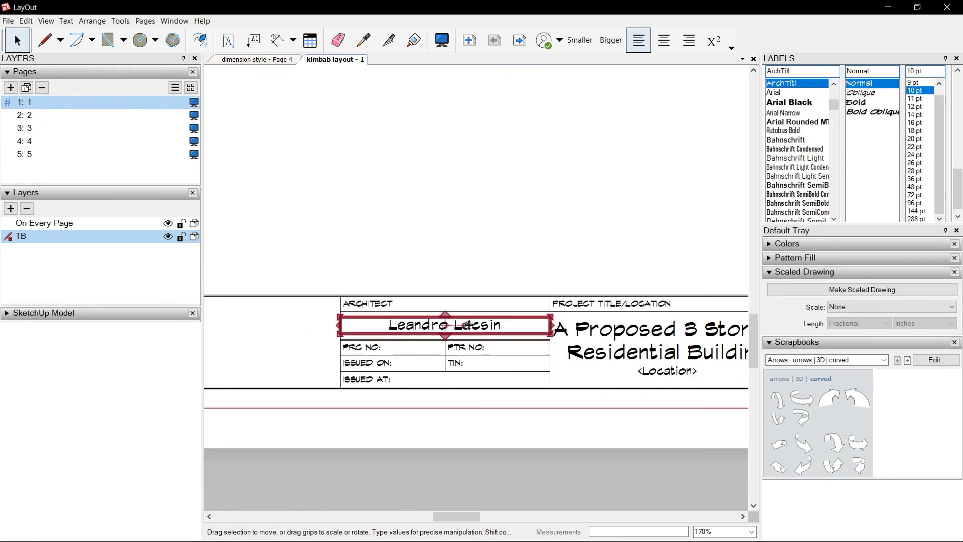
{"action": "scroll", "coordinate": [469, 326], "scroll_direction": "up", "scroll_amount": 1}
{"action": "scroll", "coordinate": [469, 325], "scroll_direction": "down", "scroll_amount": 1}
{"action": "scroll", "coordinate": [469, 325], "scroll_direction": "down", "scroll_amount": 3}
{"action": "left_click", "coordinate": [489, 302]}
{"action": "scroll", "coordinate": [497, 300], "scroll_direction": "down", "scroll_amount": 4}
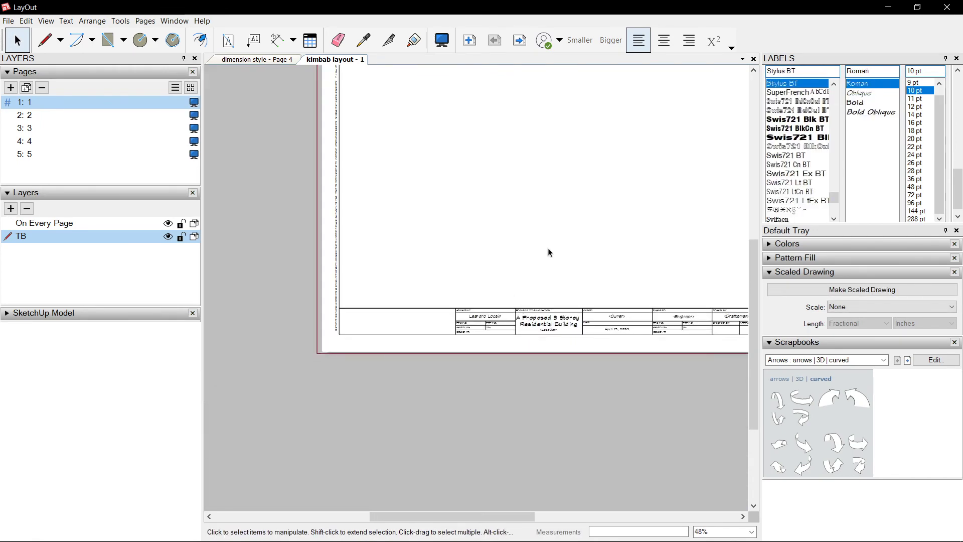
{"action": "middle_click_drag", "start_coordinate": [435, 310], "coordinate": [355, 357]}
{"action": "scroll", "coordinate": [557, 268], "scroll_direction": "down", "scroll_amount": 1}
{"action": "scroll", "coordinate": [557, 268], "scroll_direction": "up", "scroll_amount": 1}
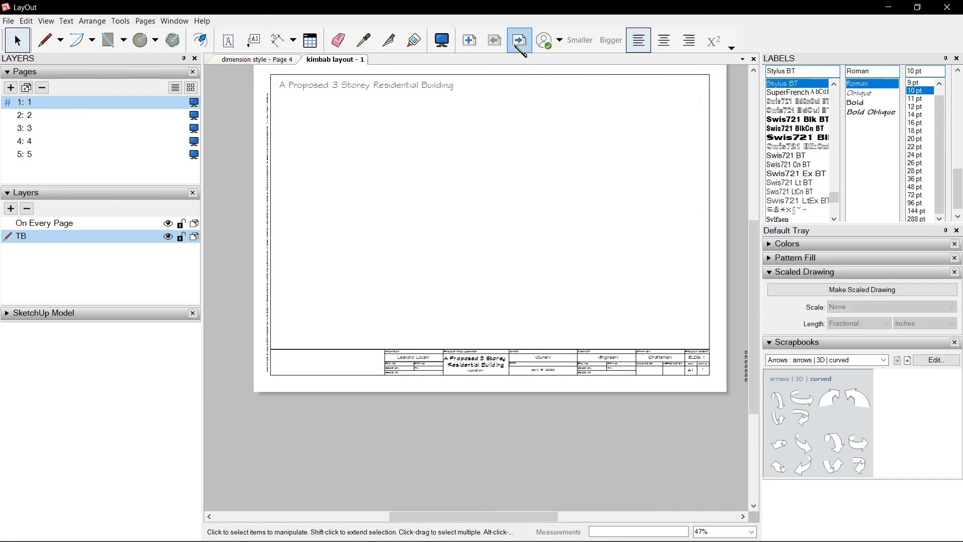
{"action": "middle_click_drag", "start_coordinate": [535, 183], "coordinate": [545, 202]}
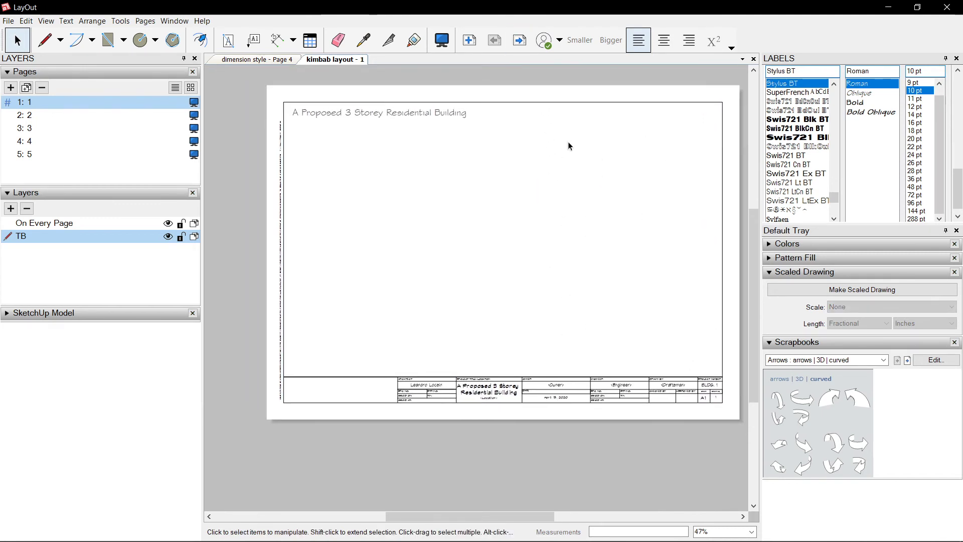
{"action": "scroll", "coordinate": [443, 383], "scroll_direction": "up", "scroll_amount": 4}
{"action": "scroll", "coordinate": [485, 367], "scroll_direction": "down", "scroll_amount": 2}
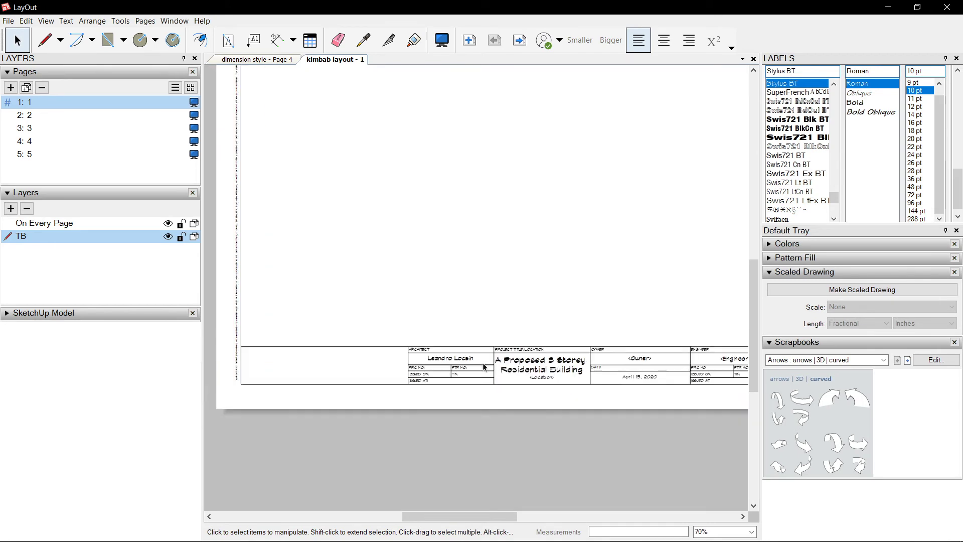
{"action": "scroll", "coordinate": [630, 389], "scroll_direction": "up", "scroll_amount": 4}
{"action": "scroll", "coordinate": [603, 339], "scroll_direction": "down", "scroll_amount": 2}
Step: Edit the title block's date field so it reads April 15, 2020
{"action": "middle_click_drag", "start_coordinate": [603, 338], "coordinate": [426, 341]}
{"action": "scroll", "coordinate": [455, 375], "scroll_direction": "up", "scroll_amount": 1}
{"action": "scroll", "coordinate": [457, 378], "scroll_direction": "up", "scroll_amount": 1}
{"action": "double_click", "coordinate": [456, 379]}
{"action": "double_click", "coordinate": [458, 378]}
{"action": "scroll", "coordinate": [461, 377], "scroll_direction": "up", "scroll_amount": 1}
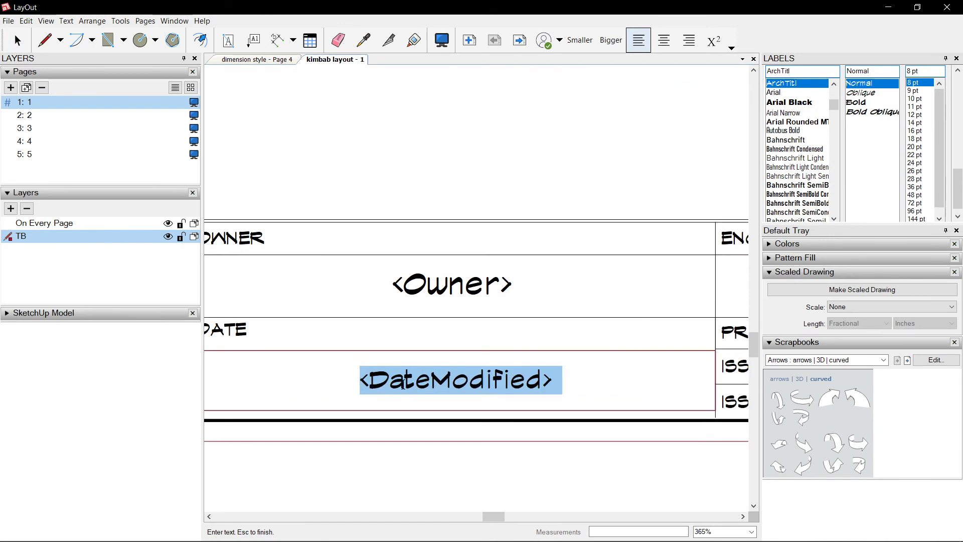
{"action": "left_click", "coordinate": [404, 380]}
{"action": "key", "text": "Escape"}
{"action": "left_click", "coordinate": [547, 179]}
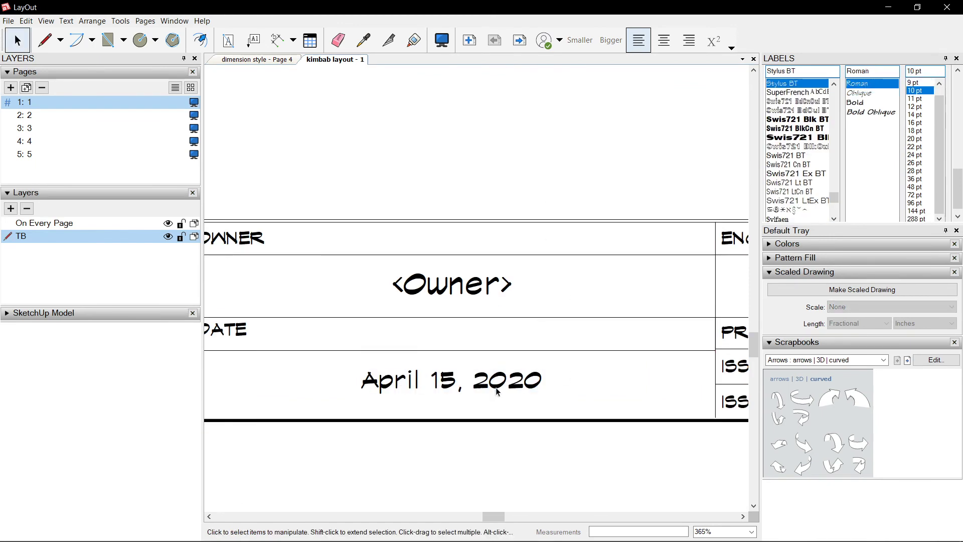
Step: Pan along the title block's right end and zoom out to see the full page
{"action": "scroll", "coordinate": [497, 392], "scroll_direction": "down", "scroll_amount": 1}
{"action": "scroll", "coordinate": [485, 401], "scroll_direction": "down", "scroll_amount": 5}
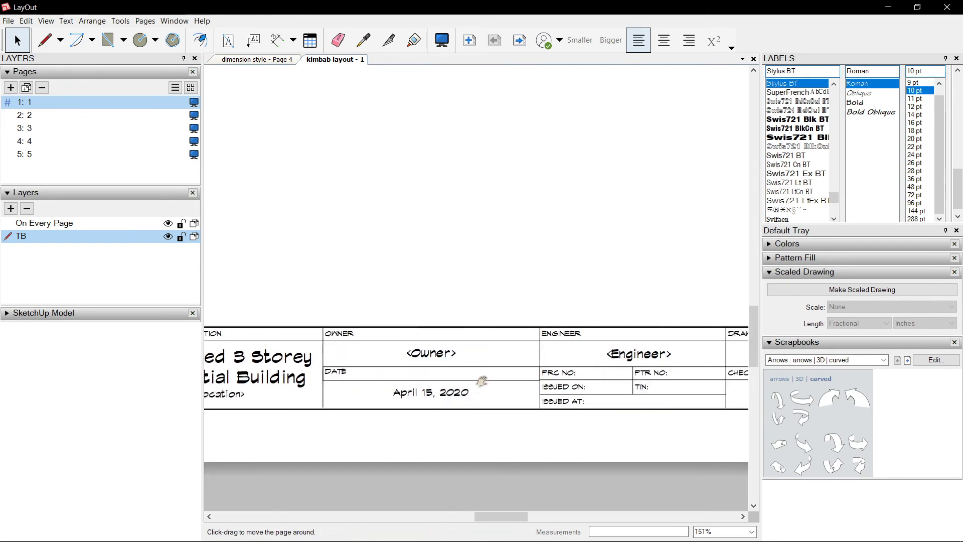
{"action": "scroll", "coordinate": [613, 405], "scroll_direction": "up", "scroll_amount": 4}
{"action": "middle_click_drag", "start_coordinate": [579, 371], "coordinate": [460, 371]}
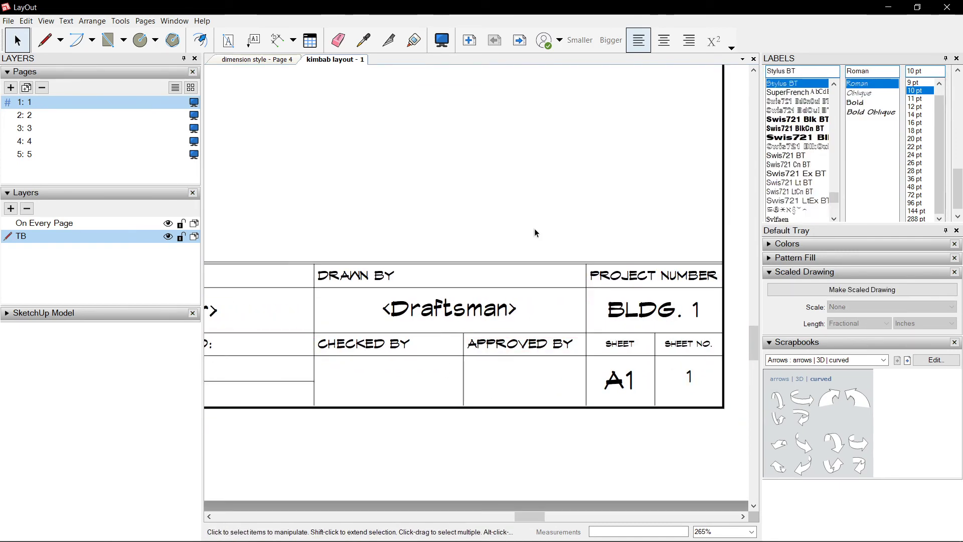
{"action": "scroll", "coordinate": [534, 228], "scroll_direction": "down", "scroll_amount": 1}
{"action": "scroll", "coordinate": [621, 360], "scroll_direction": "down", "scroll_amount": 6}
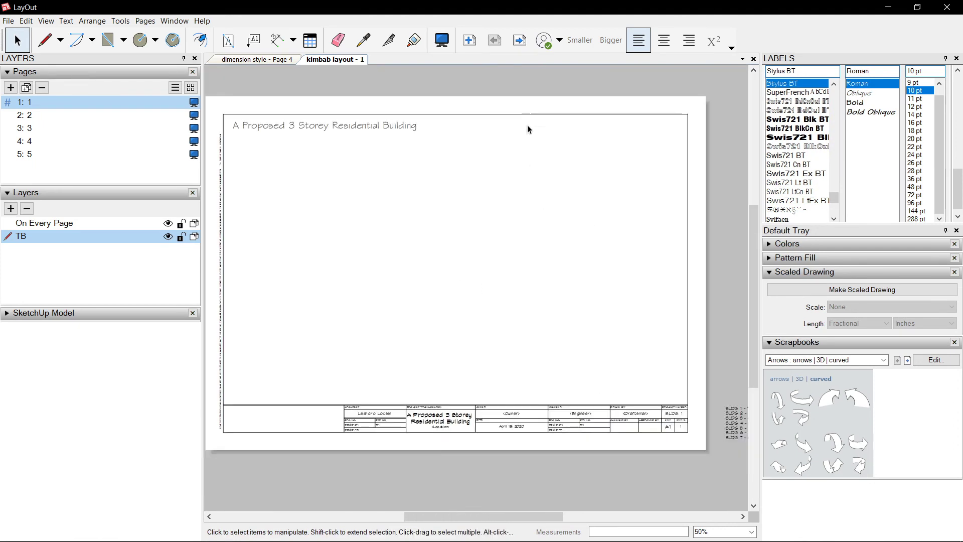
Step: Step through pages 1–3 to confirm the title block updates per page, ending on page 1
{"action": "left_click", "coordinate": [518, 44]}
{"action": "left_click", "coordinate": [496, 43]}
{"action": "left_click", "coordinate": [65, 223]}
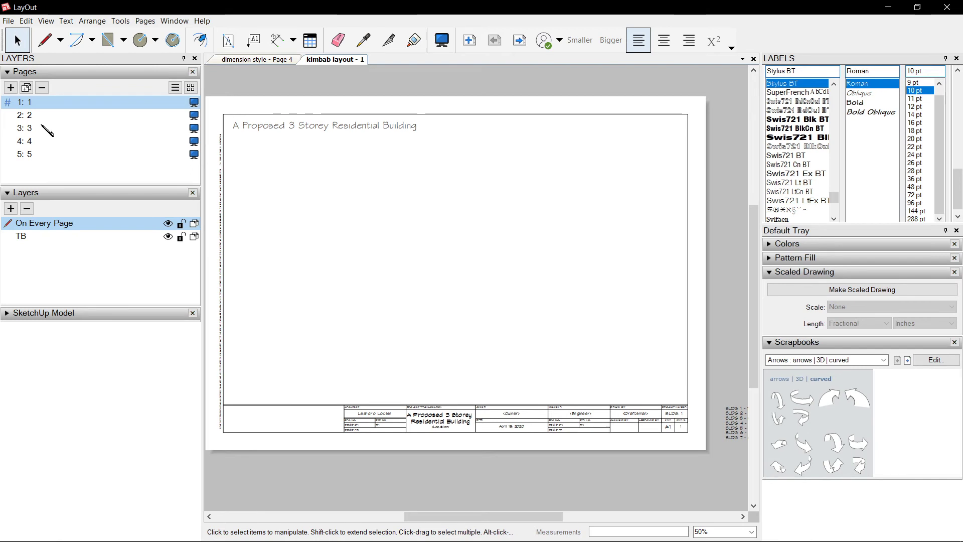
{"action": "left_click", "coordinate": [47, 129]}
{"action": "left_click", "coordinate": [52, 115]}
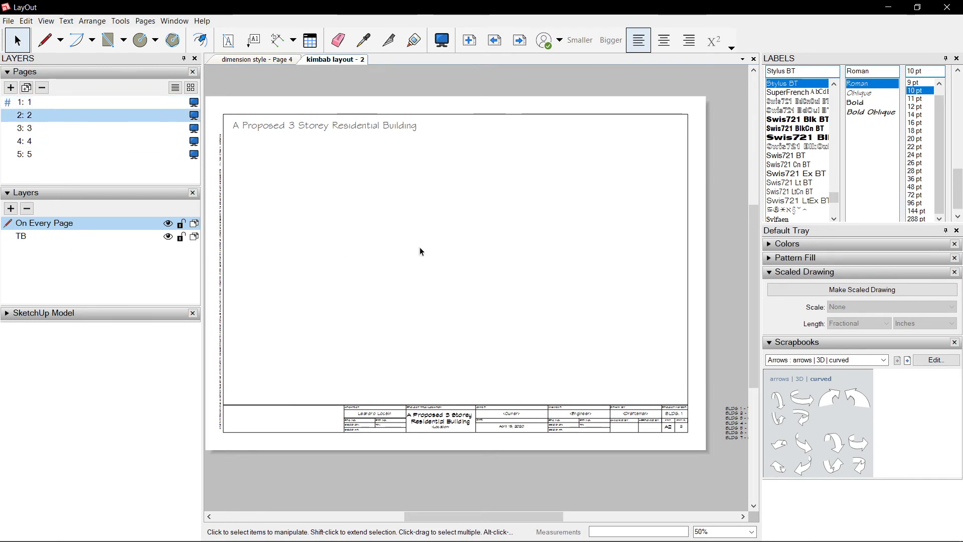
{"action": "left_click", "coordinate": [503, 43]}
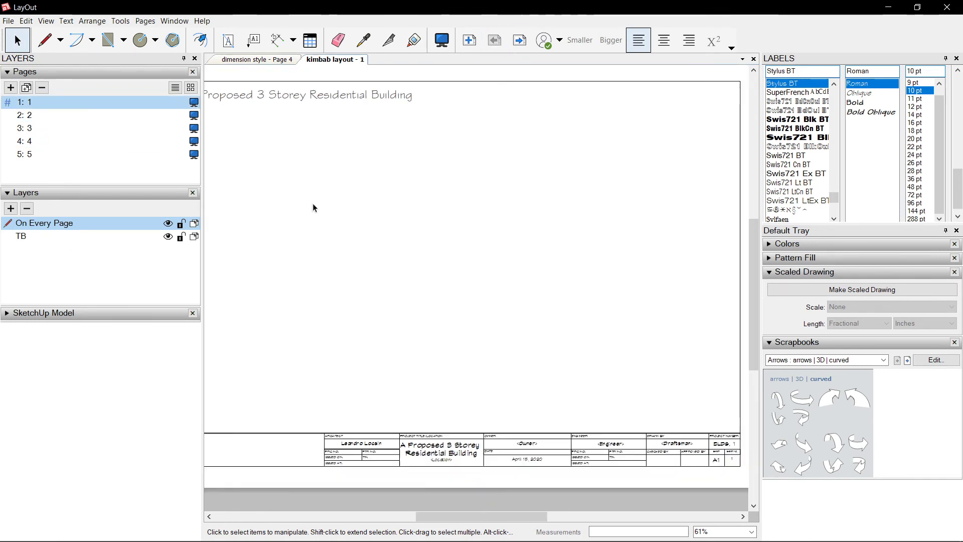
Step: Switch to the dimension style document's Page 4 and make Default the active layer
{"action": "left_click", "coordinate": [284, 62]}
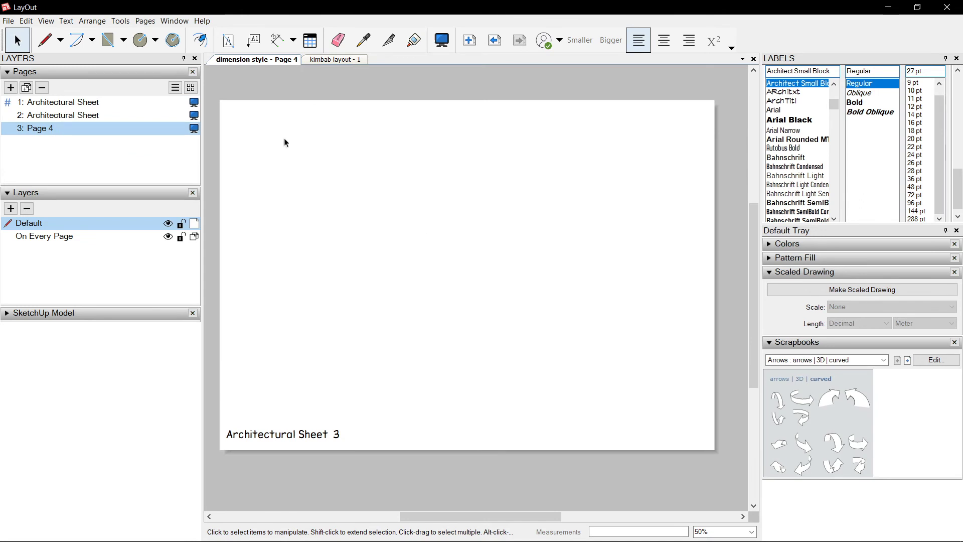
{"action": "left_click", "coordinate": [62, 235]}
{"action": "left_click", "coordinate": [72, 225]}
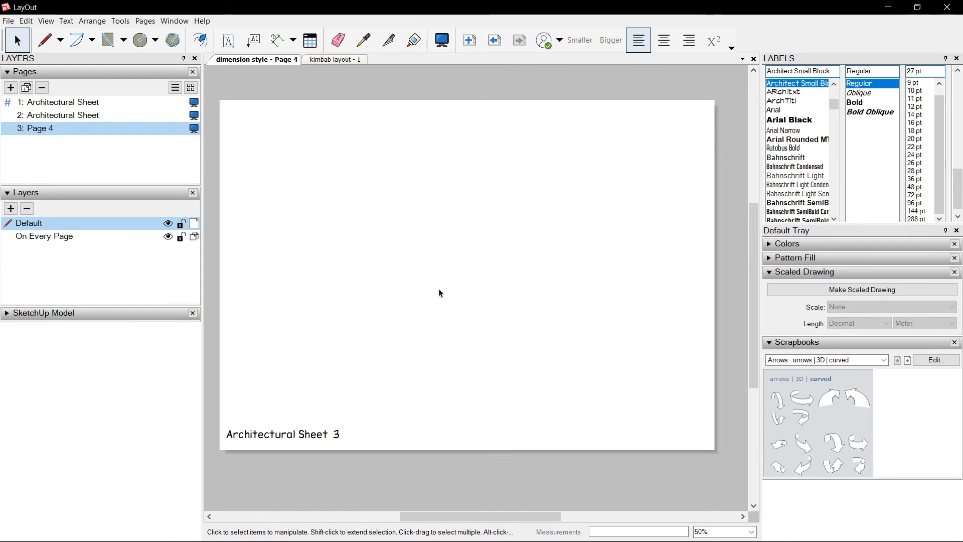
Step: Draw three overlapping rectangles, stepping from lower left to upper right
{"action": "scroll", "coordinate": [421, 305], "scroll_direction": "up", "scroll_amount": 2}
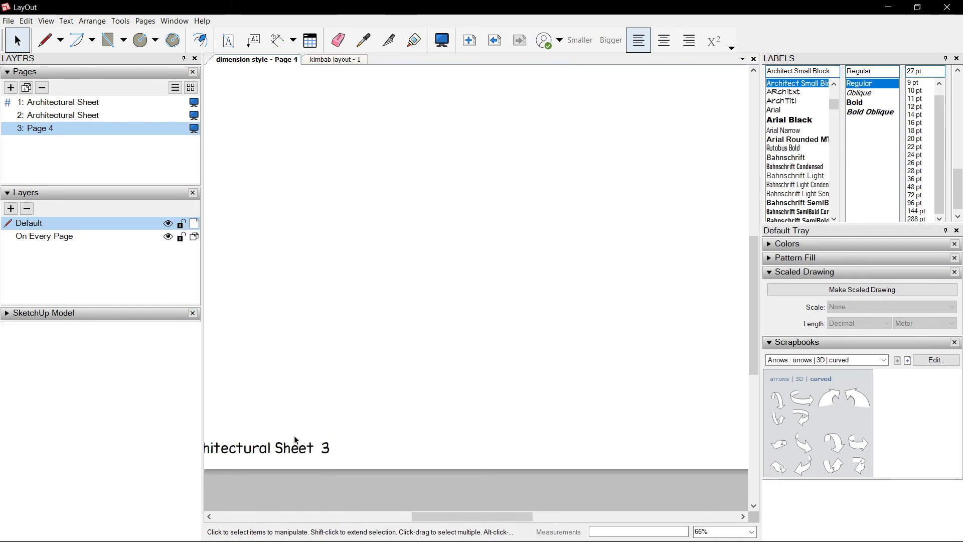
{"action": "key", "text": "r"}
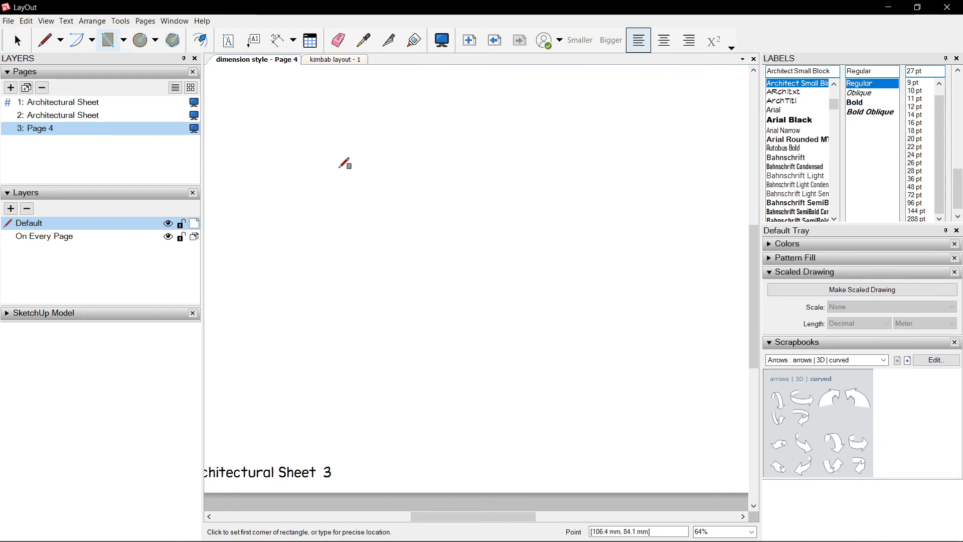
{"action": "left_click", "coordinate": [338, 168]}
{"action": "left_click", "coordinate": [509, 345]}
{"action": "key", "text": "space"}
{"action": "key", "text": "r"}
{"action": "left_click", "coordinate": [432, 132]}
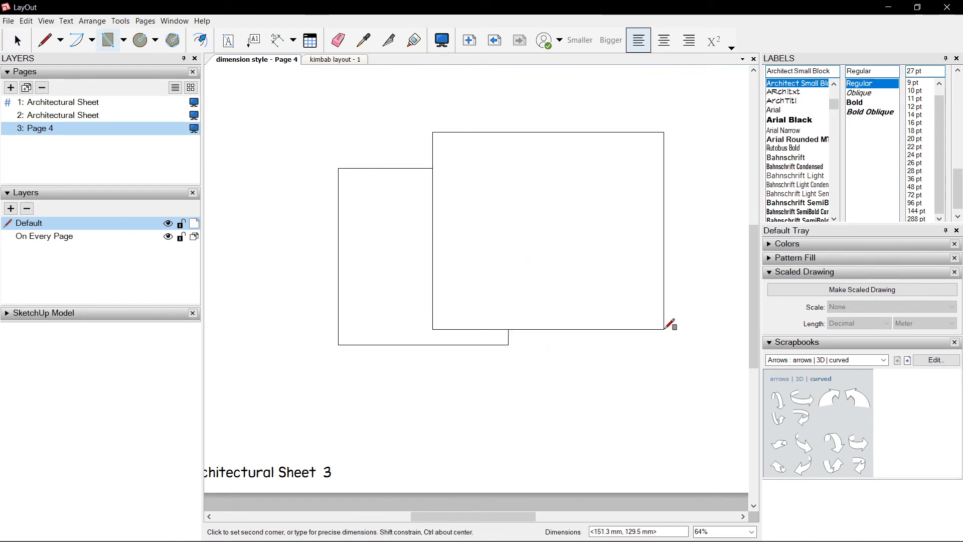
{"action": "left_click", "coordinate": [663, 329]}
{"action": "key", "text": "space"}
{"action": "middle_click_drag", "start_coordinate": [482, 229], "coordinate": [465, 242]}
{"action": "key", "text": "r"}
{"action": "left_click", "coordinate": [508, 118]}
{"action": "left_click", "coordinate": [727, 256]}
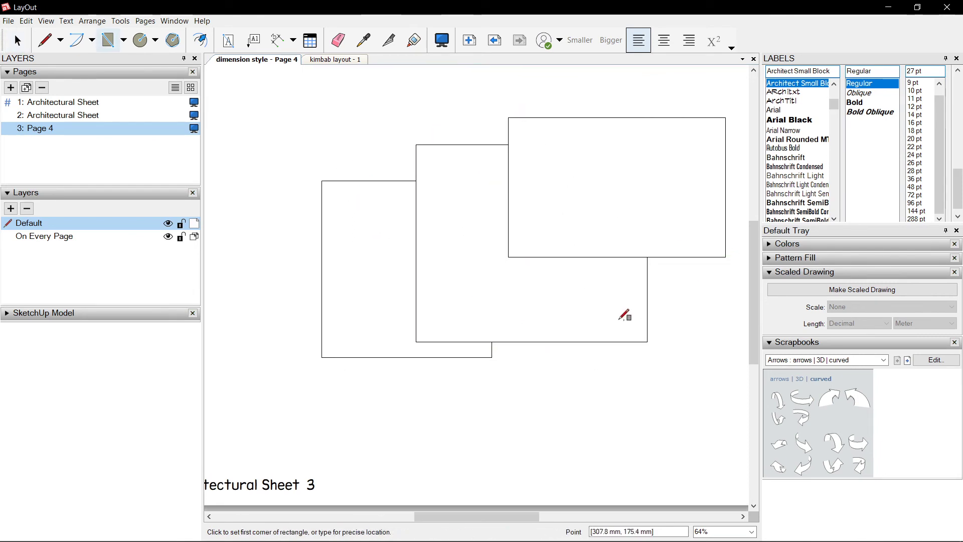
Step: Add three new layers and name them box 1, box 2 and box 3
{"action": "left_click", "coordinate": [10, 208]}
{"action": "double_click", "coordinate": [34, 224]}
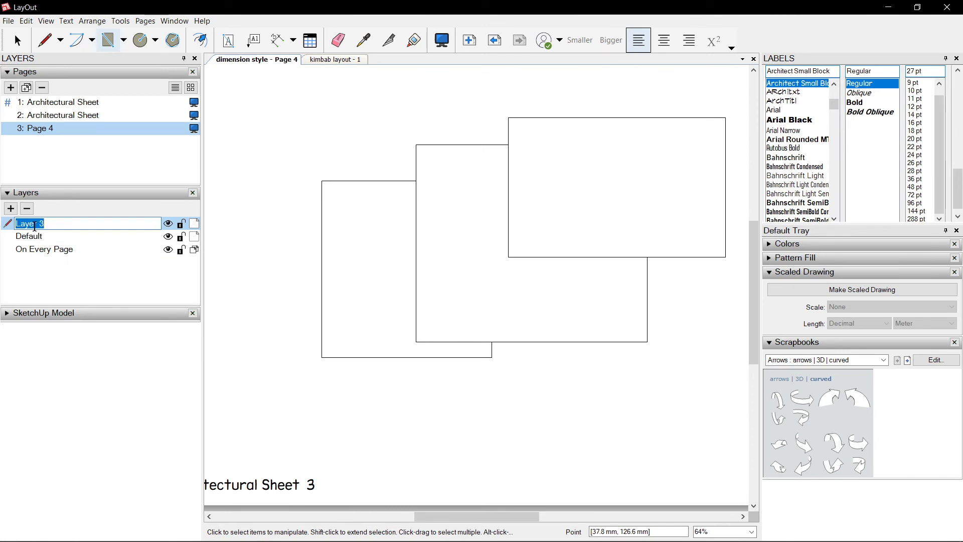
{"action": "type", "text": "box 1"}
{"action": "key", "text": "Return"}
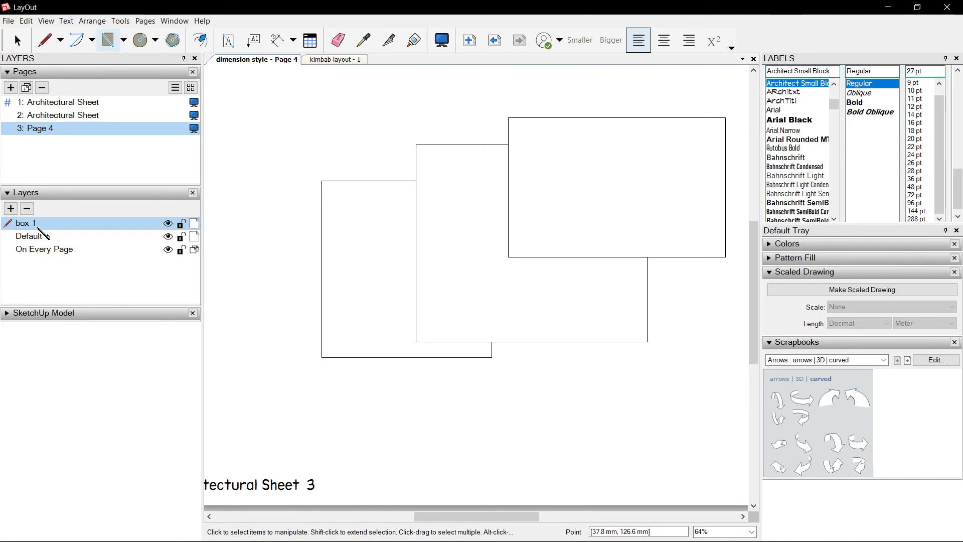
{"action": "left_click", "coordinate": [11, 208]}
{"action": "left_click", "coordinate": [10, 208]}
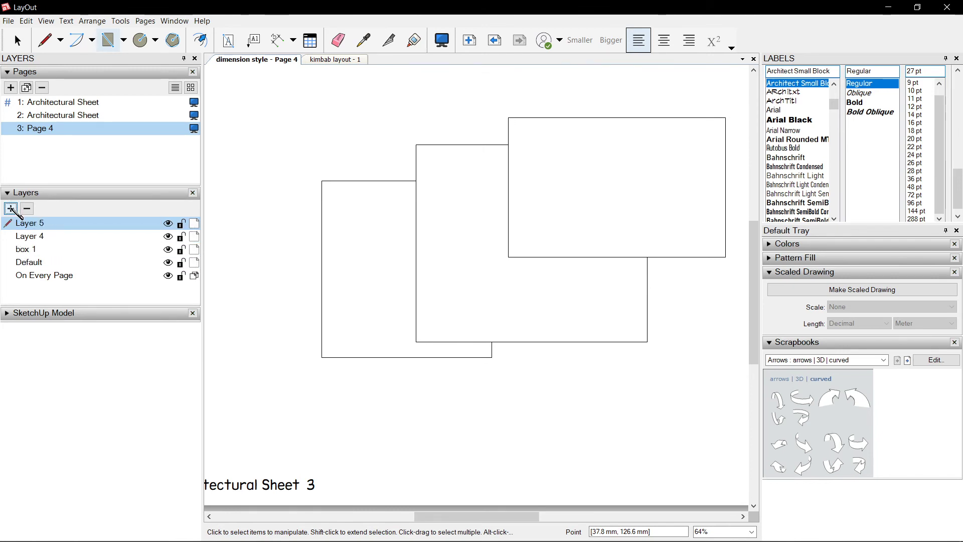
{"action": "key", "text": "s"}
{"action": "double_click", "coordinate": [37, 236]}
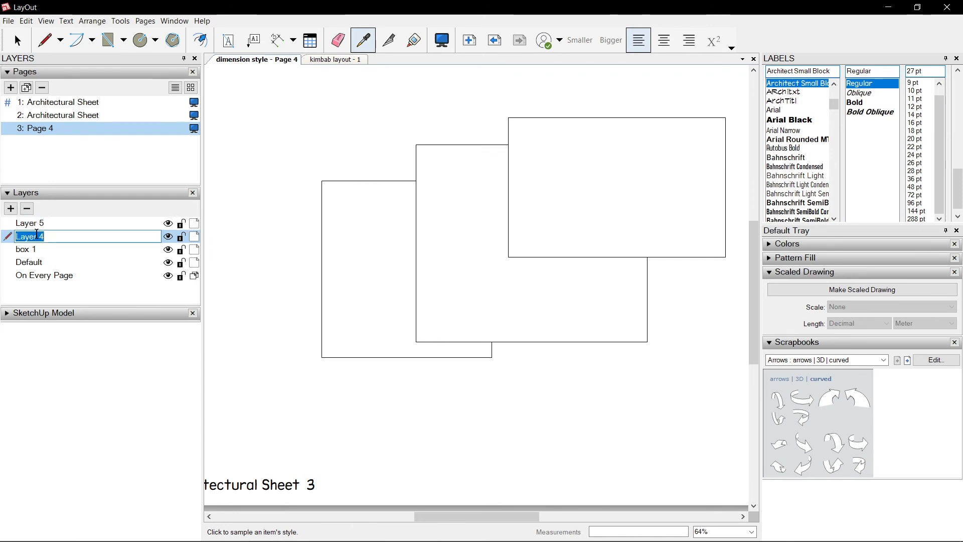
{"action": "left_click", "coordinate": [54, 223]}
{"action": "double_click", "coordinate": [48, 221]}
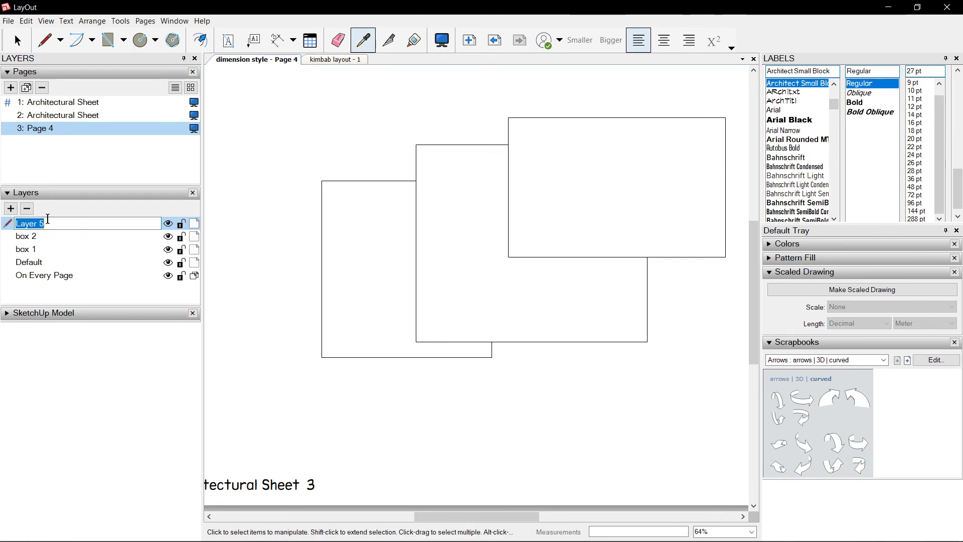
{"action": "key", "text": "Return"}
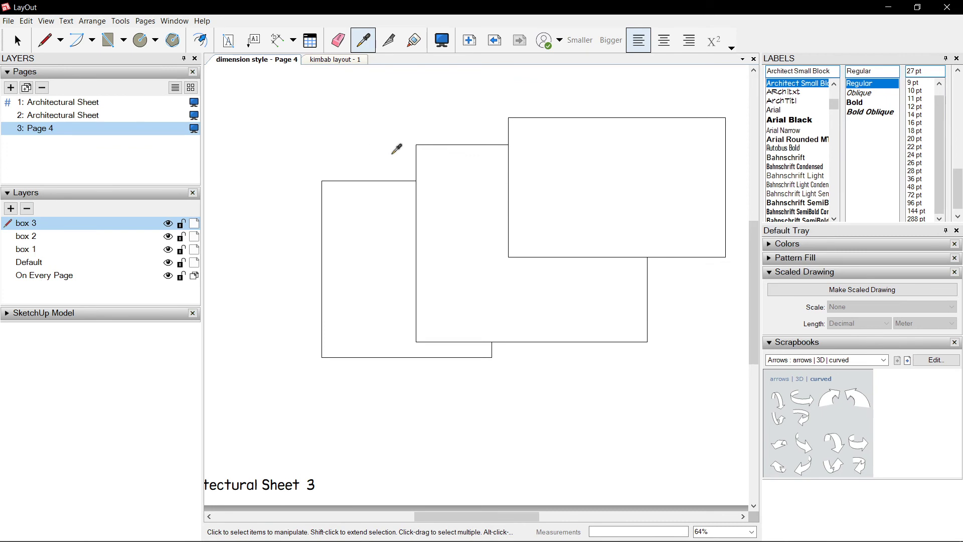
Step: Center the three rectangles in view and select the top-right one
{"action": "scroll", "coordinate": [433, 181], "scroll_direction": "up", "scroll_amount": 2}
{"action": "key", "text": "space"}
{"action": "scroll", "coordinate": [419, 263], "scroll_direction": "down", "scroll_amount": 1}
{"action": "middle_click_drag", "start_coordinate": [411, 275], "coordinate": [371, 252]}
{"action": "scroll", "coordinate": [375, 197], "scroll_direction": "up", "scroll_amount": 2}
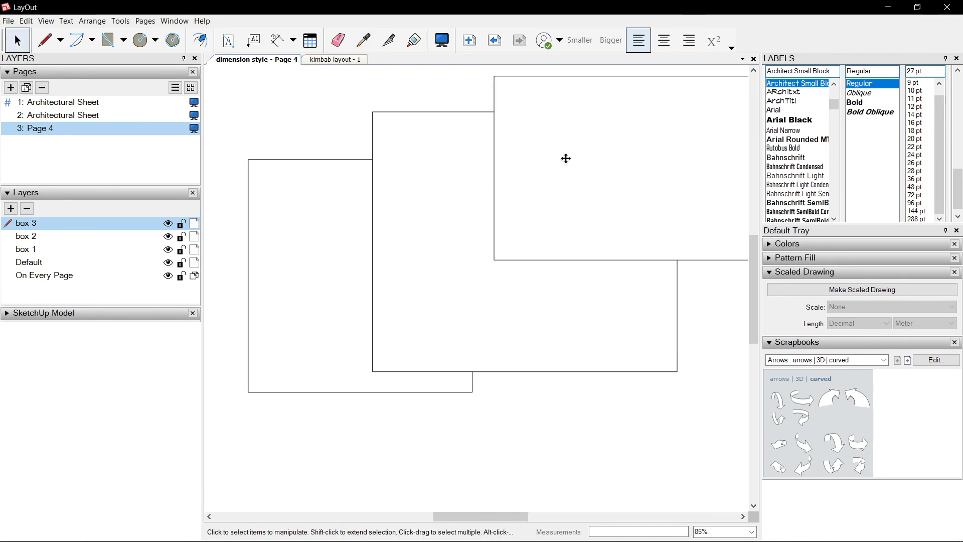
{"action": "left_click", "coordinate": [564, 158]}
Step: Move the top-right and middle rectangles to layer box 1 and the left one to box 3
{"action": "middle_click_drag", "start_coordinate": [515, 167], "coordinate": [468, 178]}
{"action": "scroll", "coordinate": [493, 165], "scroll_direction": "down", "scroll_amount": 2}
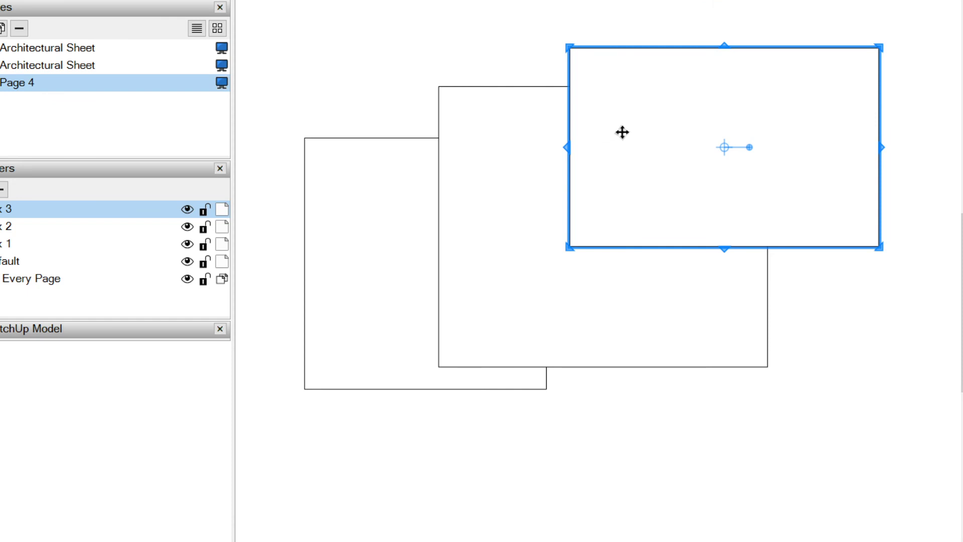
{"action": "right_click", "coordinate": [622, 132]}
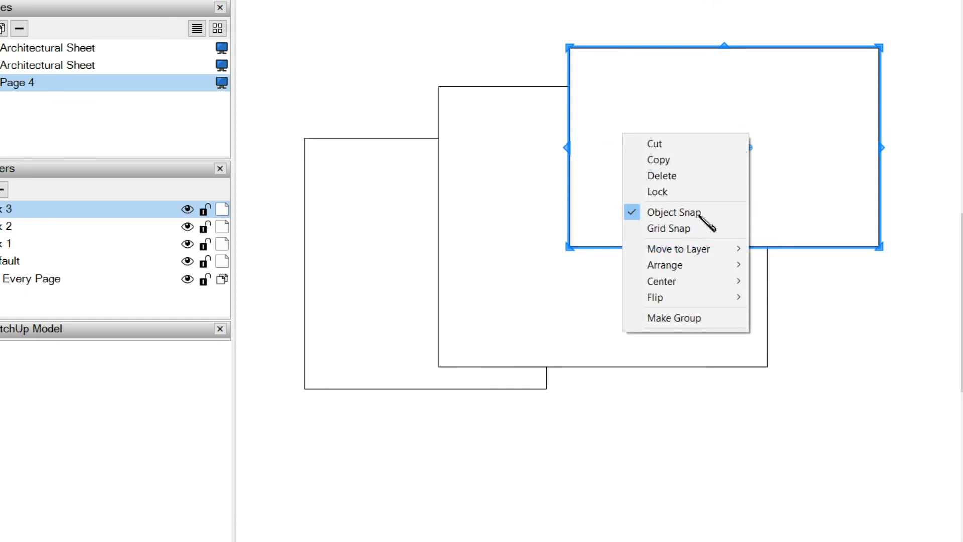
{"action": "mouse_move", "coordinate": [698, 251]}
{"action": "left_click", "coordinate": [782, 303]}
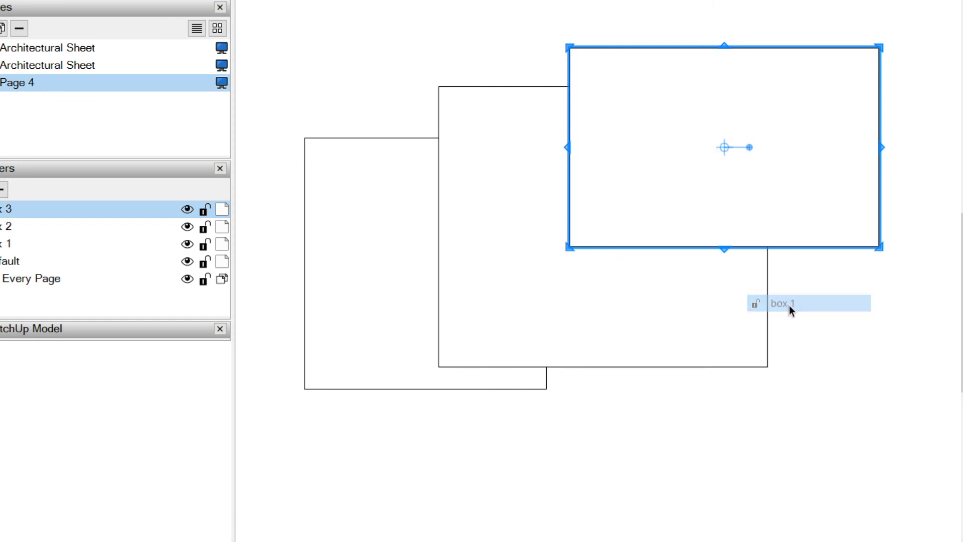
{"action": "right_click", "coordinate": [475, 245]}
{"action": "mouse_move", "coordinate": [561, 361]}
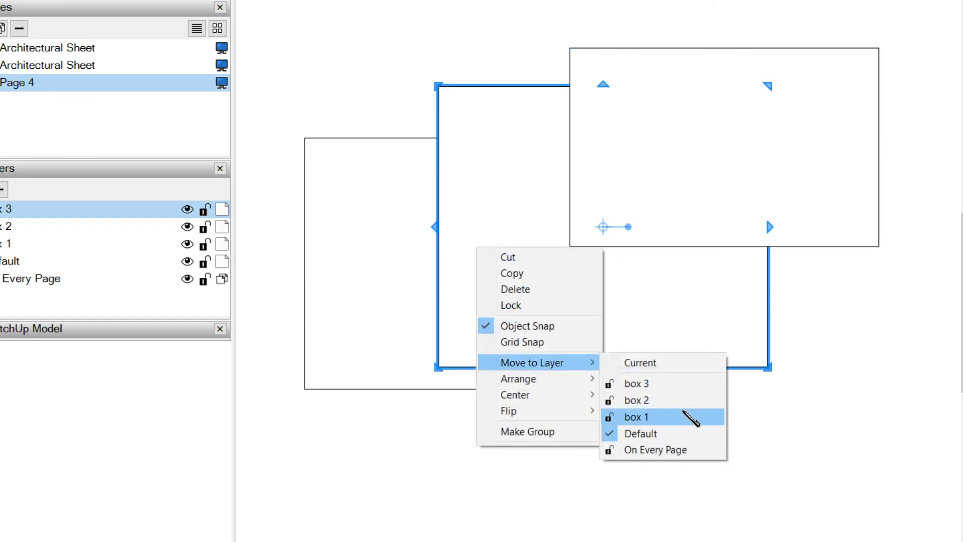
{"action": "left_click", "coordinate": [636, 417]}
{"action": "right_click", "coordinate": [360, 254]}
{"action": "mouse_move", "coordinate": [441, 373]}
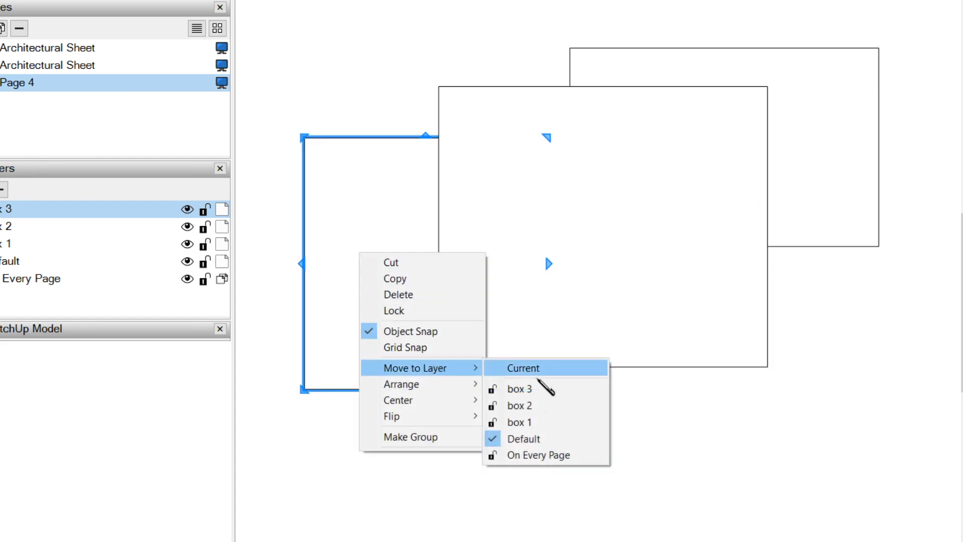
{"action": "left_click", "coordinate": [559, 390]}
Step: Select each rectangle in turn to confirm the left box now sits in front
{"action": "left_click", "coordinate": [838, 381]}
{"action": "scroll", "coordinate": [544, 241], "scroll_direction": "up", "scroll_amount": 2}
{"action": "left_click", "coordinate": [525, 215]}
{"action": "middle_click_drag", "start_coordinate": [578, 178], "coordinate": [572, 209]}
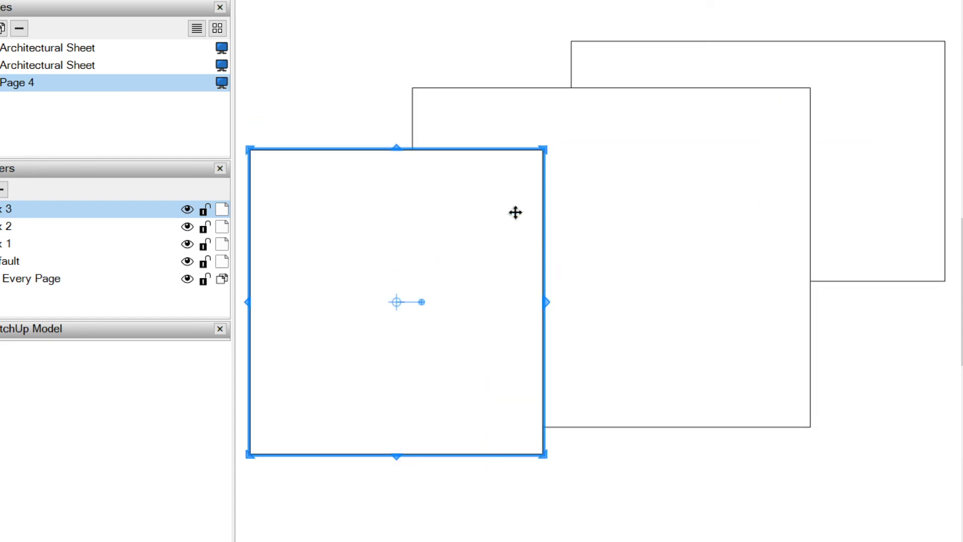
{"action": "left_click", "coordinate": [648, 114]}
{"action": "left_click", "coordinate": [833, 72]}
{"action": "left_click", "coordinate": [508, 209]}
Step: Cycle the active layer through box 1, box 2 and box 3, then select the front-left rectangle
{"action": "left_click", "coordinate": [600, 132]}
{"action": "key", "text": "Escape"}
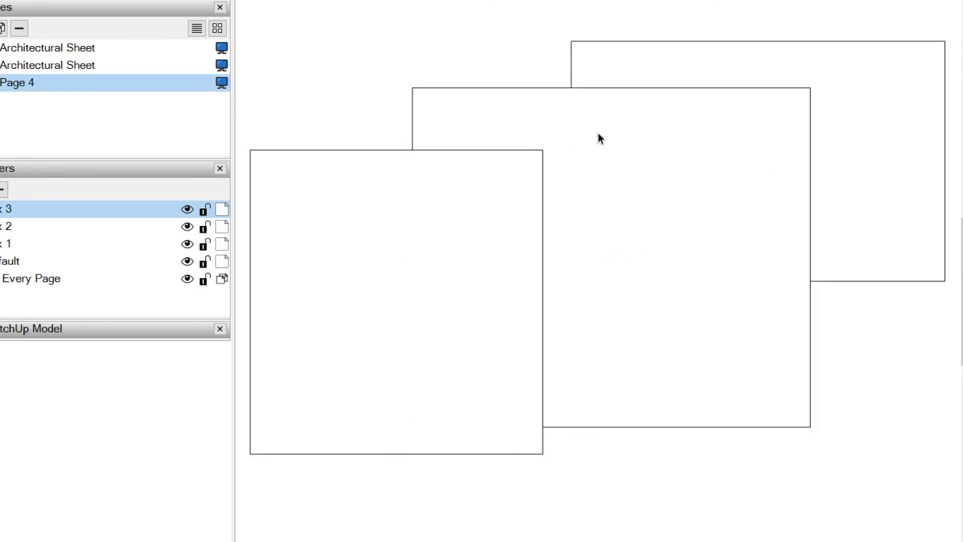
{"action": "left_click", "coordinate": [9, 243]}
{"action": "left_click", "coordinate": [12, 226]}
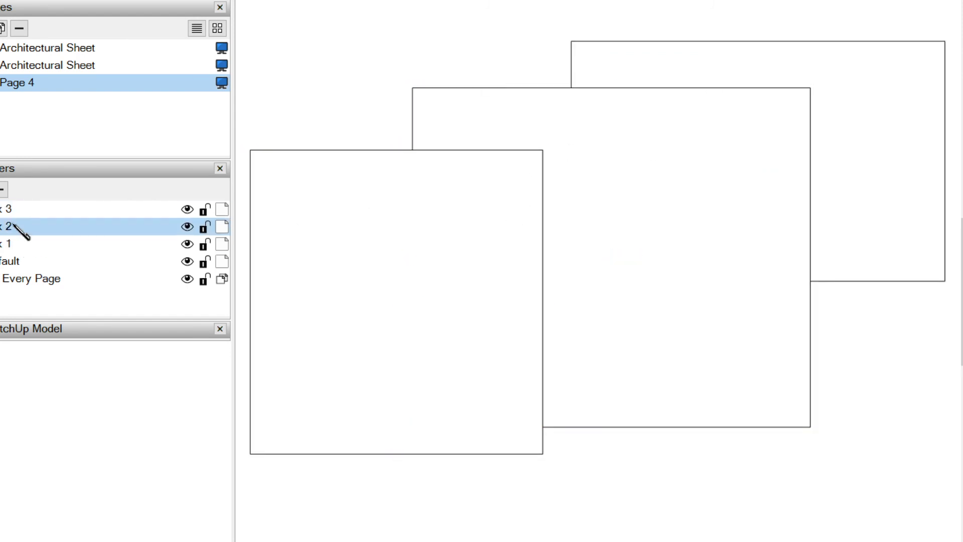
{"action": "left_click", "coordinate": [11, 210]}
{"action": "left_click", "coordinate": [13, 225]}
{"action": "left_click", "coordinate": [11, 242]}
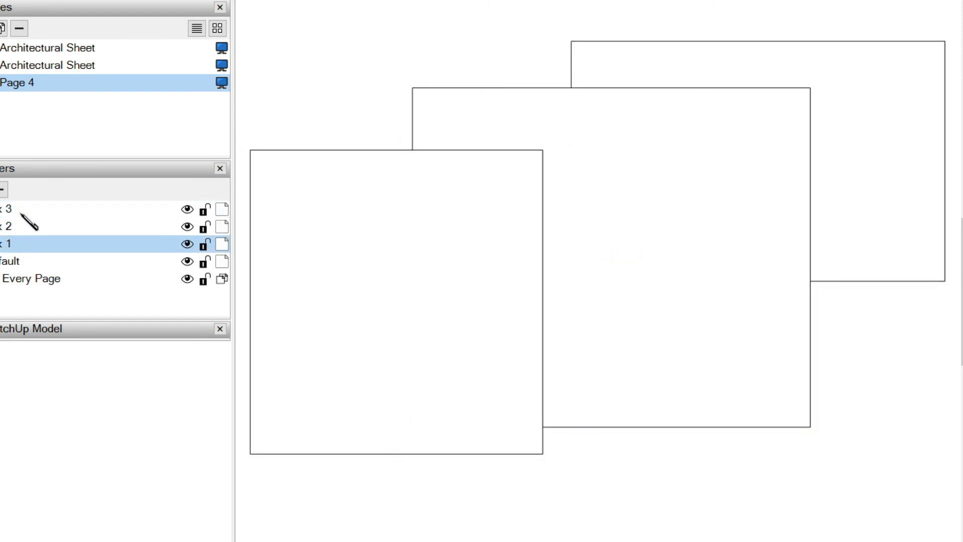
{"action": "left_click", "coordinate": [22, 211]}
{"action": "left_click", "coordinate": [432, 201]}
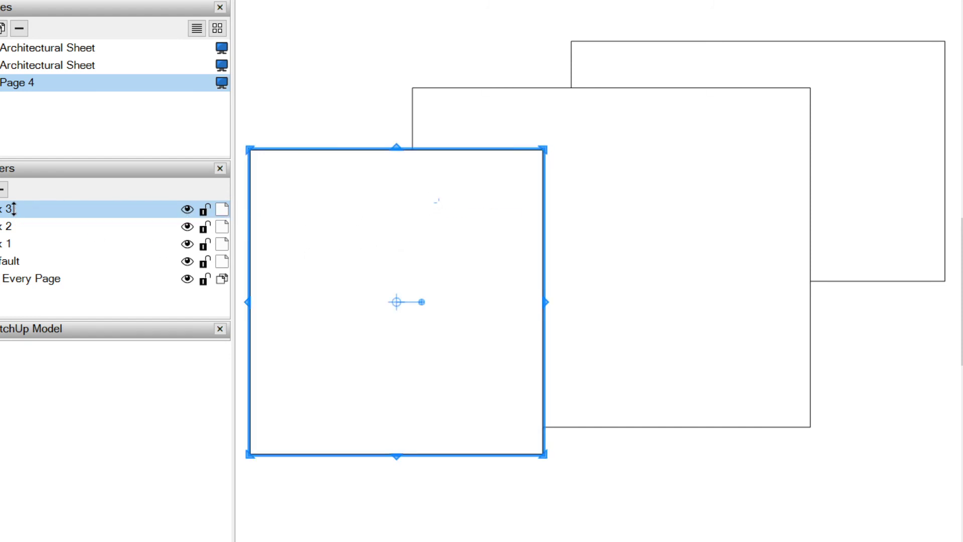
Step: Move layer box 3 beneath box 2 and select all three large rectangles to compare
{"action": "left_click_drag", "start_coordinate": [10, 230], "coordinate": [10, 234]}
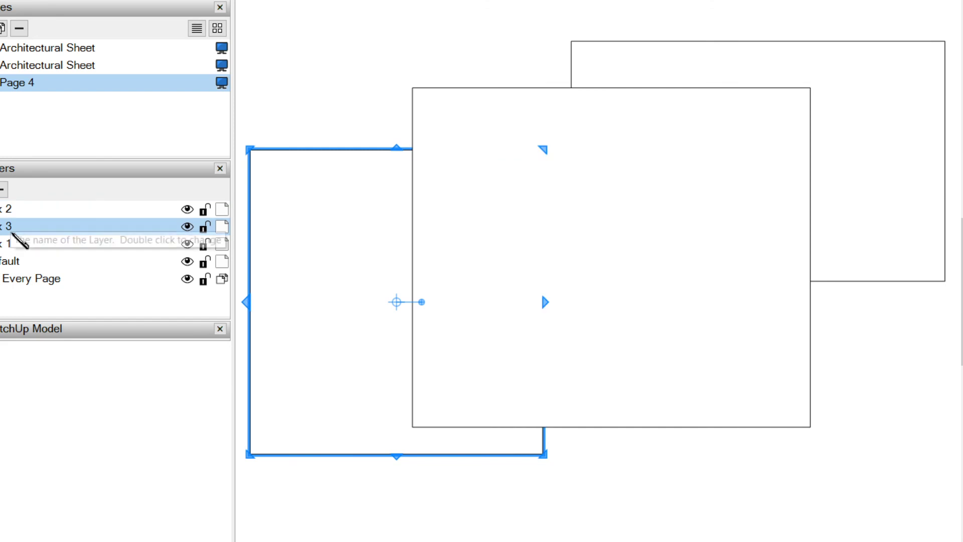
{"action": "scroll", "coordinate": [622, 458], "scroll_direction": "down", "scroll_amount": 1}
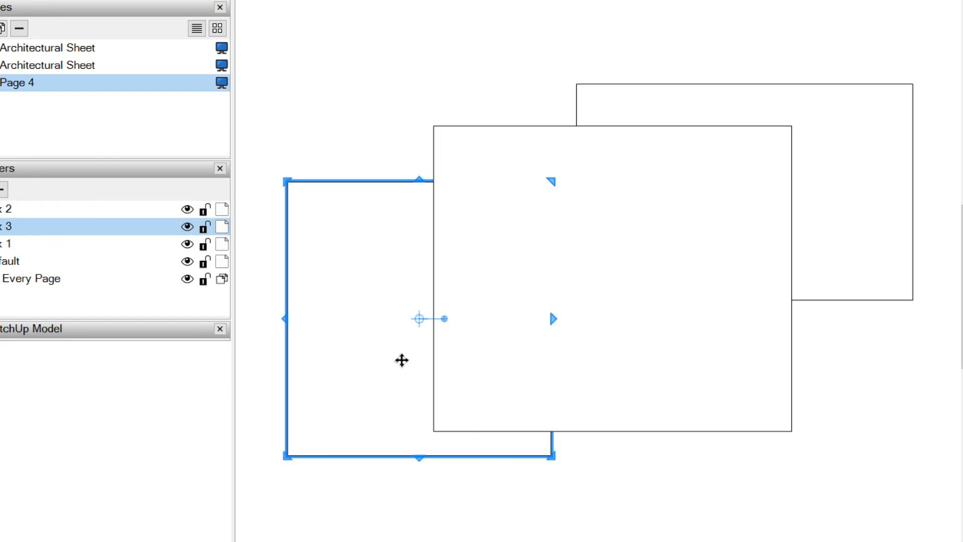
{"action": "scroll", "coordinate": [402, 360], "scroll_direction": "down", "scroll_amount": 2}
{"action": "left_click_drag", "start_coordinate": [620, 134], "coordinate": [350, 402]}
{"action": "scroll", "coordinate": [418, 265], "scroll_direction": "up", "scroll_amount": 2}
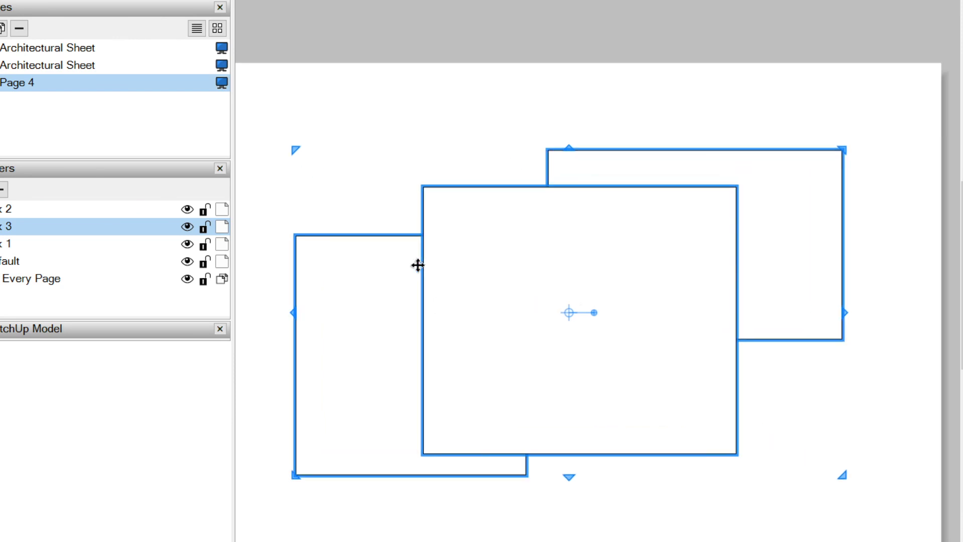
{"action": "left_click", "coordinate": [518, 102]}
Step: Select the left, middle and right rectangles in turn to confirm the new stacking order
{"action": "scroll", "coordinate": [511, 161], "scroll_direction": "down", "scroll_amount": 2}
{"action": "scroll", "coordinate": [417, 297], "scroll_direction": "up", "scroll_amount": 2}
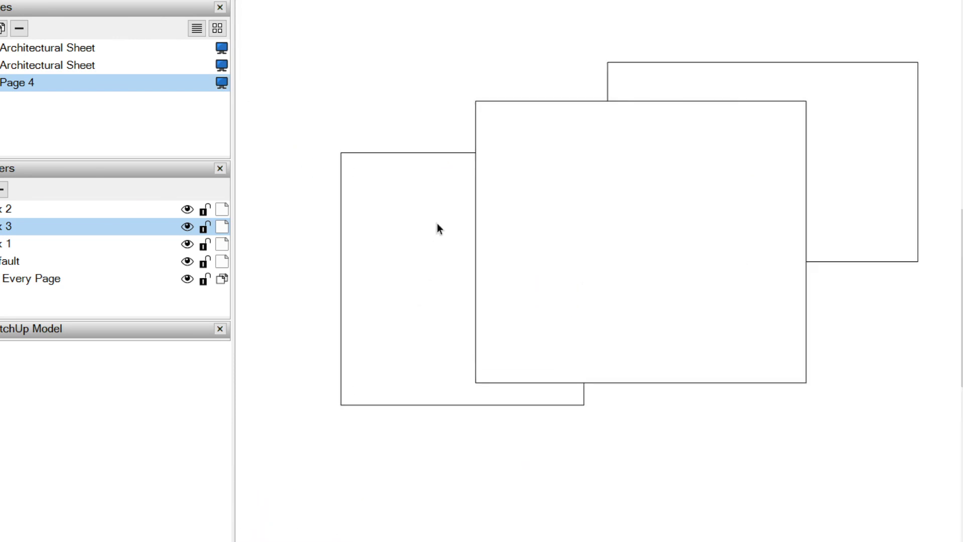
{"action": "left_click", "coordinate": [437, 223]}
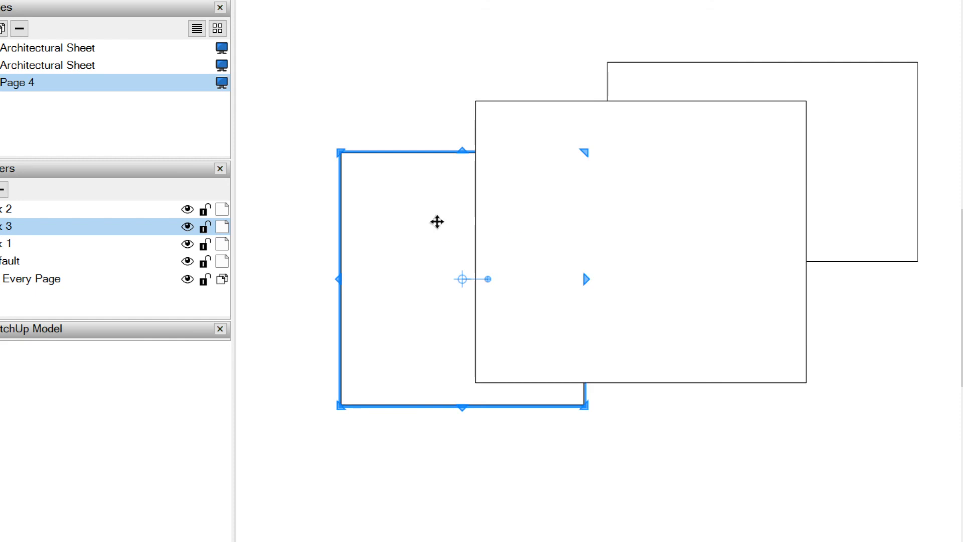
{"action": "left_click", "coordinate": [656, 140]}
{"action": "left_click", "coordinate": [832, 96]}
{"action": "left_click", "coordinate": [830, 288]}
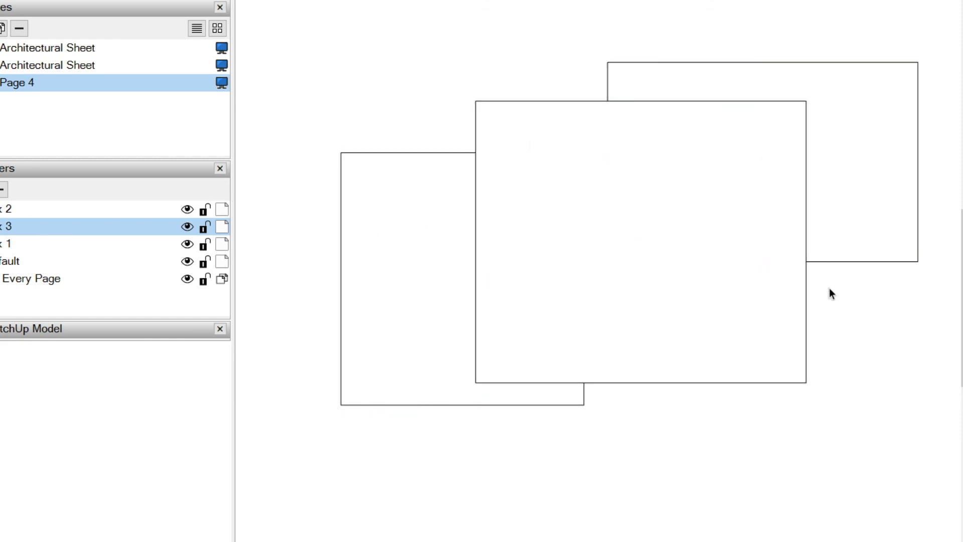
{"action": "middle_click_drag", "start_coordinate": [829, 289], "coordinate": [660, 141]}
Step: Draw three small overlapping rectangles on the empty lower part of the page
{"action": "key", "text": "r"}
{"action": "left_click_drag", "start_coordinate": [570, 317], "coordinate": [637, 404]}
{"action": "mouse_move", "coordinate": [716, 306]}
{"action": "left_mouse_down"}
{"action": "mouse_move", "coordinate": [573, 355]}
{"action": "mouse_move", "coordinate": [606, 346]}
{"action": "left_mouse_up"}
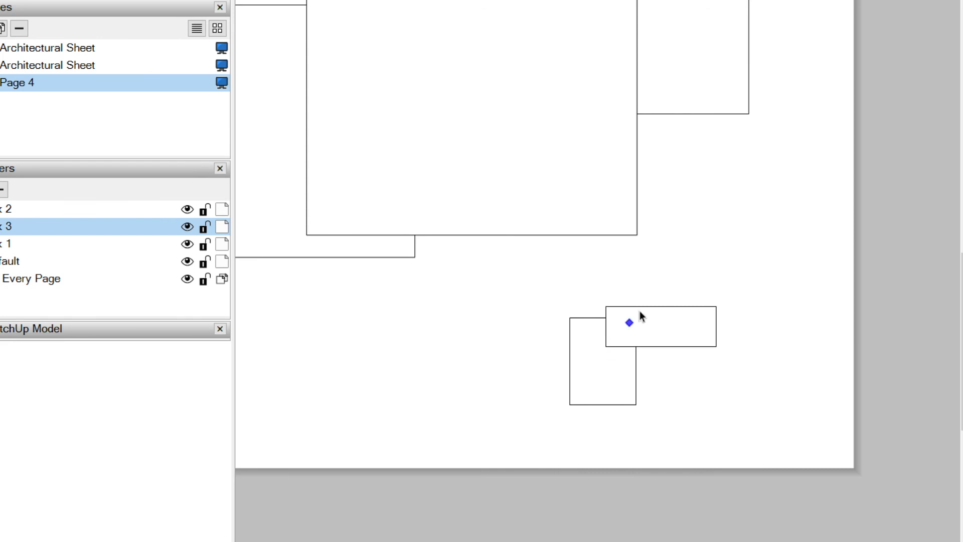
{"action": "left_click_drag", "start_coordinate": [707, 263], "coordinate": [646, 327]}
Step: Send the top square one step backward and bring the tall left rectangle to the front
{"action": "scroll", "coordinate": [681, 327], "scroll_direction": "up", "scroll_amount": 2}
{"action": "scroll", "coordinate": [681, 329], "scroll_direction": "up", "scroll_amount": 2}
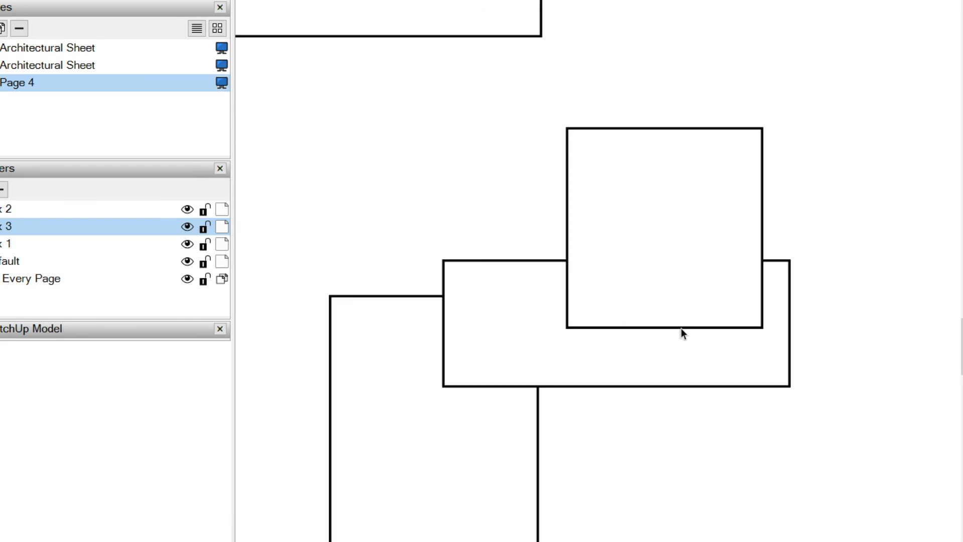
{"action": "right_click", "coordinate": [652, 227]}
{"action": "mouse_move", "coordinate": [702, 356]}
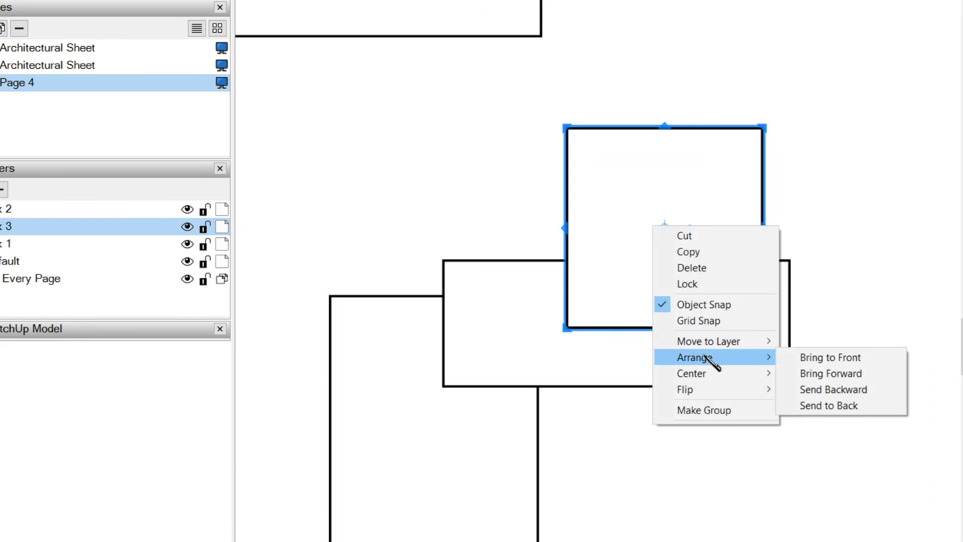
{"action": "left_click", "coordinate": [836, 389]}
{"action": "left_click", "coordinate": [614, 433]}
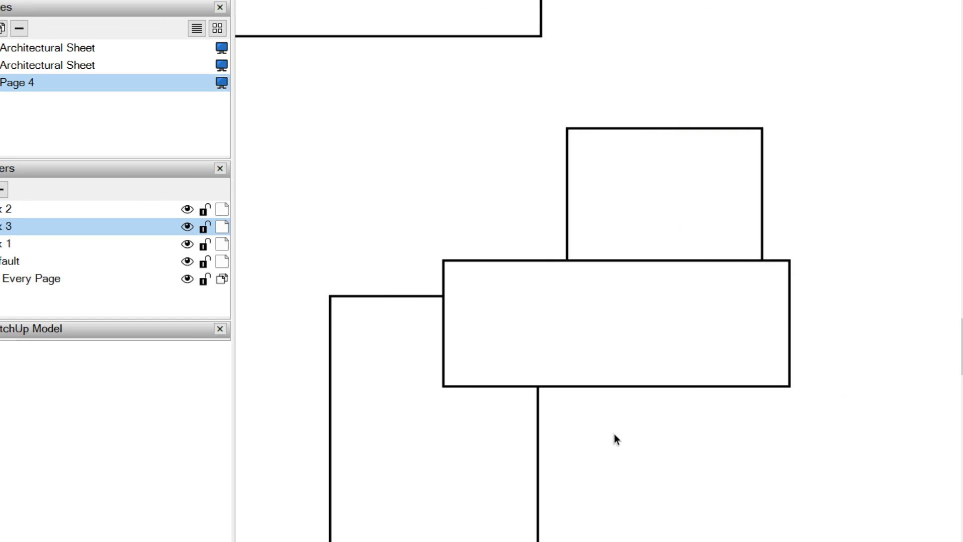
{"action": "left_click", "coordinate": [484, 456]}
{"action": "right_click", "coordinate": [484, 457]}
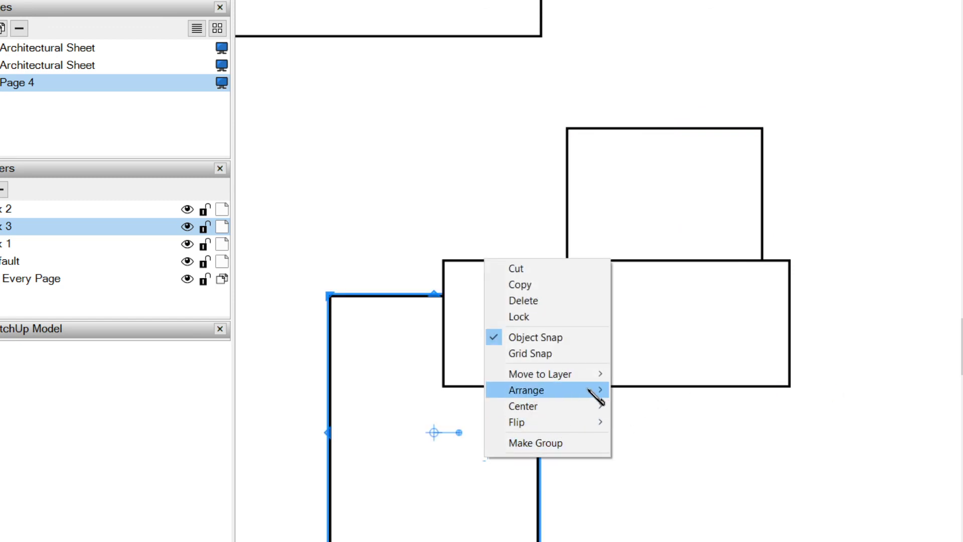
{"action": "mouse_move", "coordinate": [592, 394]}
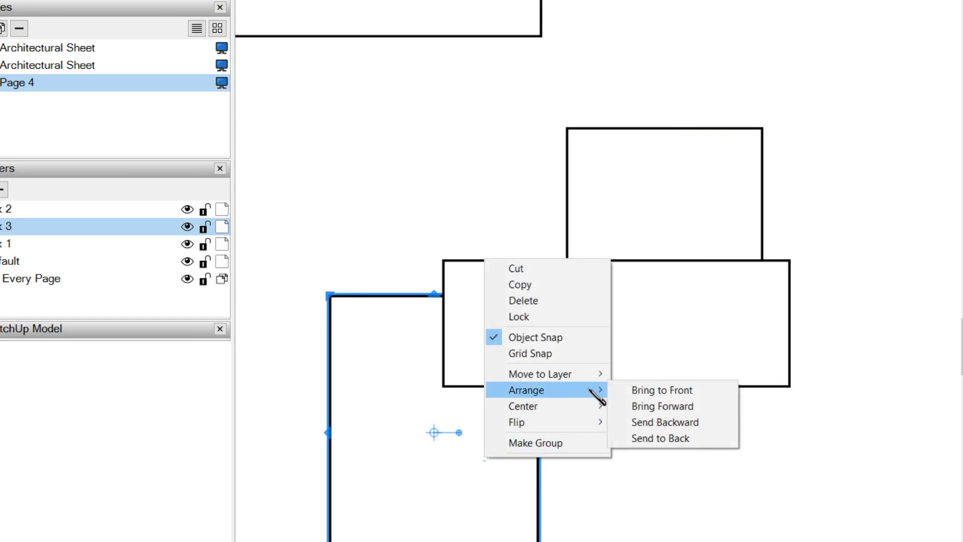
{"action": "left_click", "coordinate": [682, 395]}
Step: Move the three small rectangles onto layer box 1
{"action": "scroll", "coordinate": [643, 333], "scroll_direction": "down", "scroll_amount": 2}
{"action": "scroll", "coordinate": [510, 359], "scroll_direction": "down", "scroll_amount": 2}
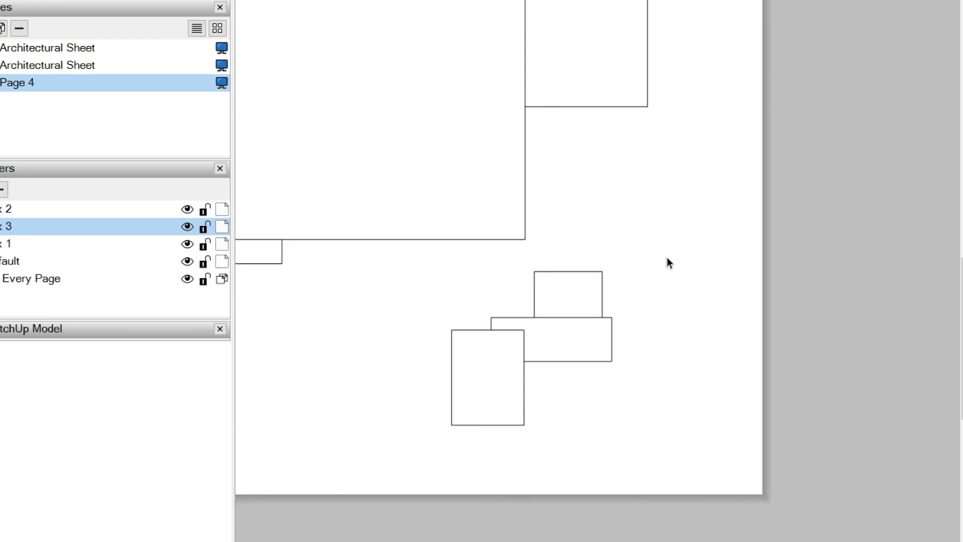
{"action": "left_click_drag", "start_coordinate": [667, 258], "coordinate": [497, 477]}
{"action": "scroll", "coordinate": [502, 399], "scroll_direction": "up", "scroll_amount": 2}
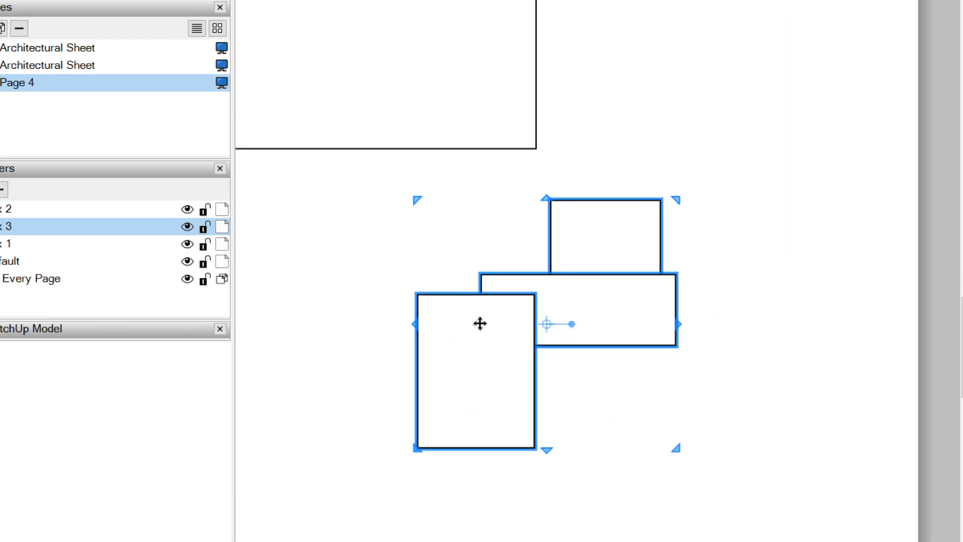
{"action": "right_click", "coordinate": [480, 323]}
{"action": "mouse_move", "coordinate": [551, 441]}
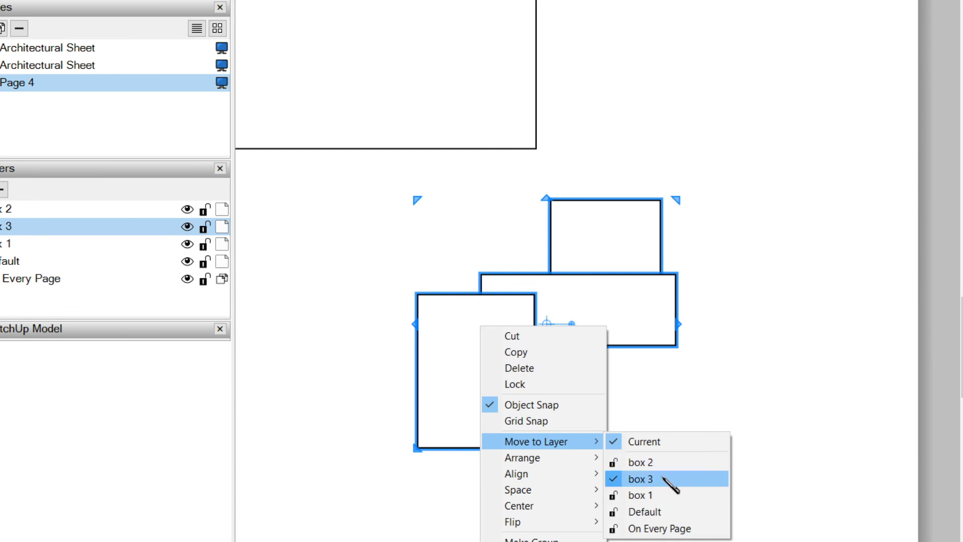
{"action": "left_click", "coordinate": [668, 495]}
{"action": "scroll", "coordinate": [609, 372], "scroll_direction": "down", "scroll_amount": 5}
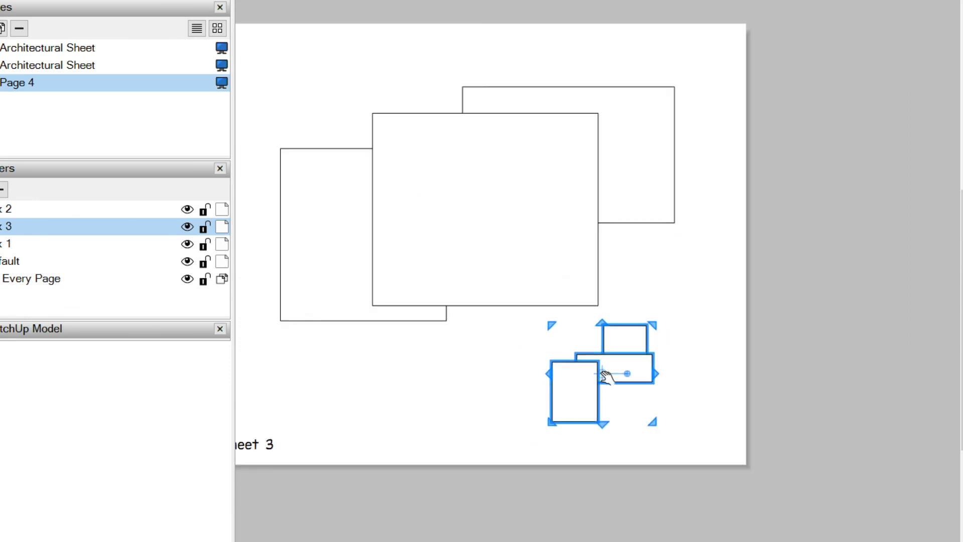
Step: Move the small rectangle cluster to sit below the large rectangles
{"action": "middle_click_drag", "start_coordinate": [609, 372], "coordinate": [767, 427]}
{"action": "scroll", "coordinate": [766, 427], "scroll_direction": "up", "scroll_amount": 1}
{"action": "left_click_drag", "start_coordinate": [794, 391], "coordinate": [603, 410]}
{"action": "left_click_drag", "start_coordinate": [653, 385], "coordinate": [654, 385]}
{"action": "scroll", "coordinate": [788, 347], "scroll_direction": "down", "scroll_amount": 2}
{"action": "left_click", "coordinate": [797, 357]}
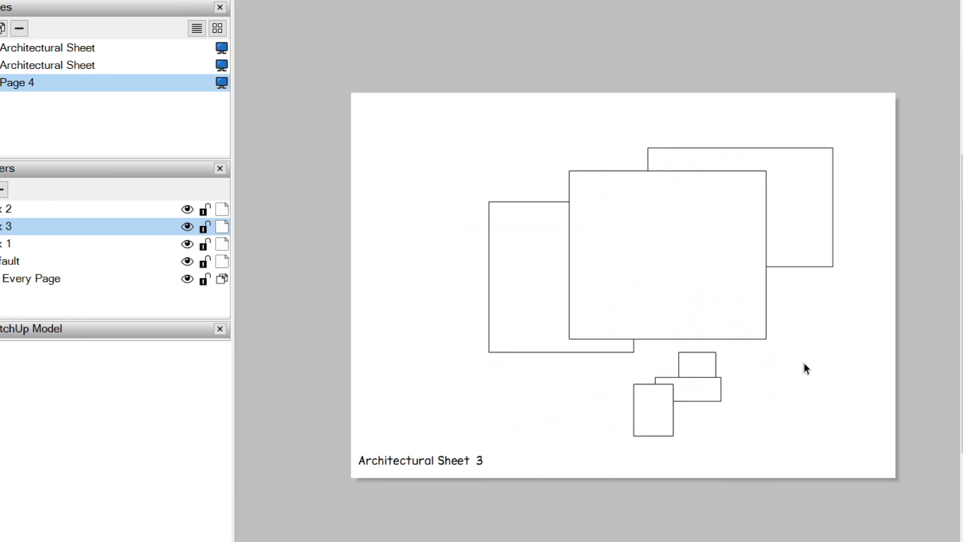
Step: Hide and reshow the box 3 and box 1 layers, then lock box 3
{"action": "scroll", "coordinate": [803, 363], "scroll_direction": "up", "scroll_amount": 1}
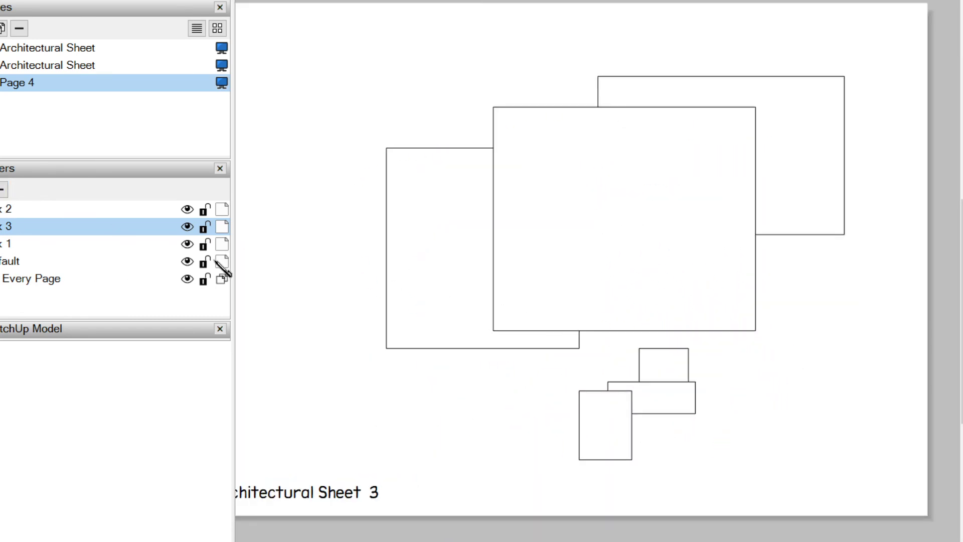
{"action": "scroll", "coordinate": [524, 393], "scroll_direction": "down", "scroll_amount": 1}
{"action": "scroll", "coordinate": [532, 399], "scroll_direction": "up", "scroll_amount": 1}
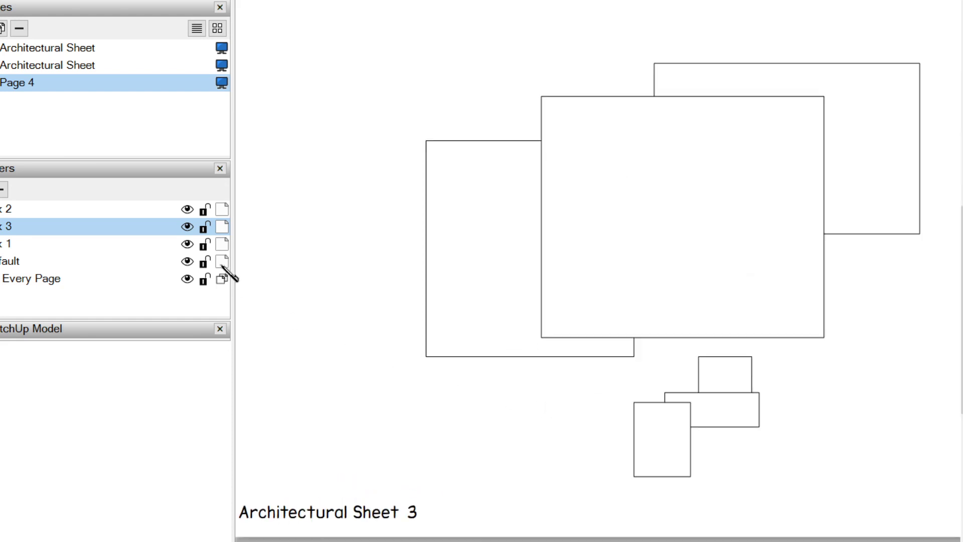
{"action": "left_click", "coordinate": [187, 227]}
{"action": "left_click", "coordinate": [188, 227]}
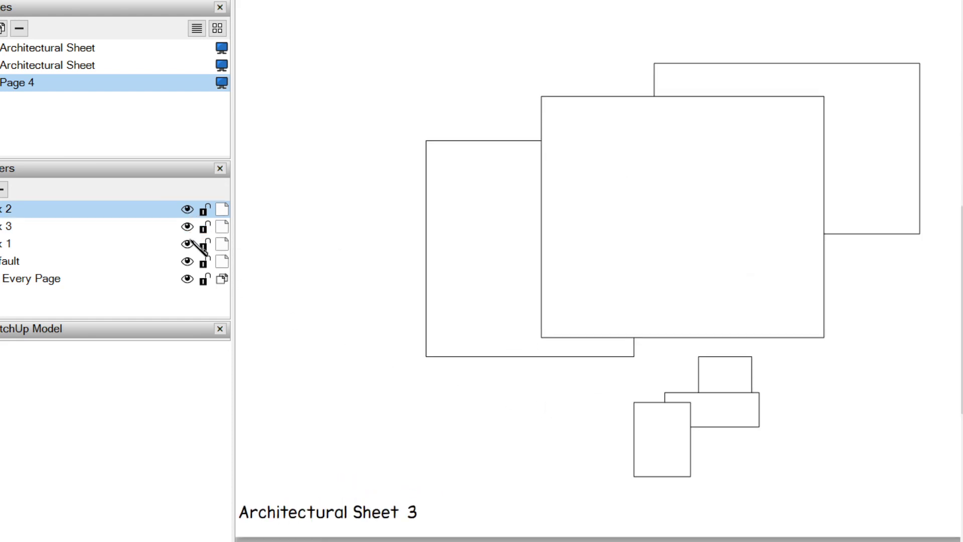
{"action": "left_click", "coordinate": [189, 243]}
{"action": "left_click", "coordinate": [189, 242]}
{"action": "left_click", "coordinate": [204, 227]}
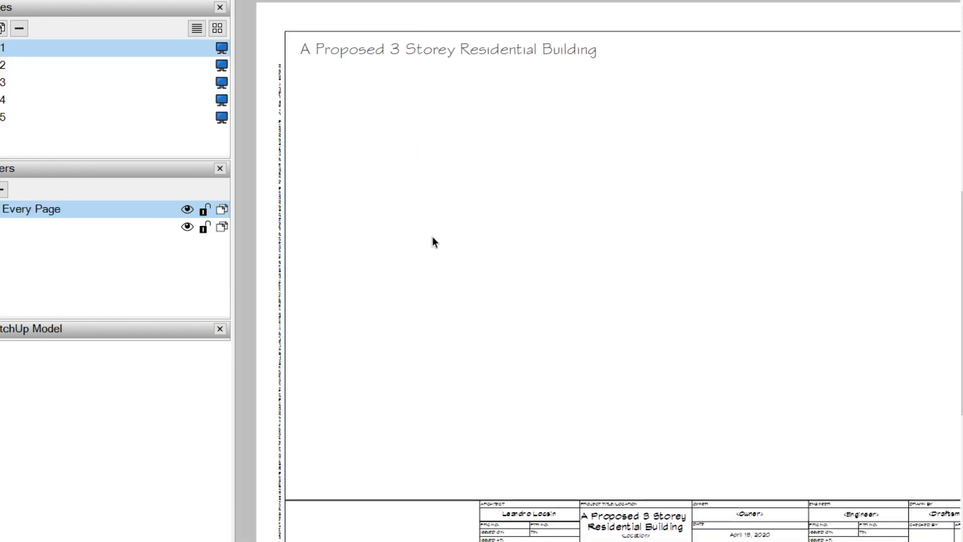
Step: Lock the TB layer, the second layer in the title-block document
{"action": "scroll", "coordinate": [624, 453], "scroll_direction": "down", "scroll_amount": 3}
{"action": "scroll", "coordinate": [674, 453], "scroll_direction": "up", "scroll_amount": 5}
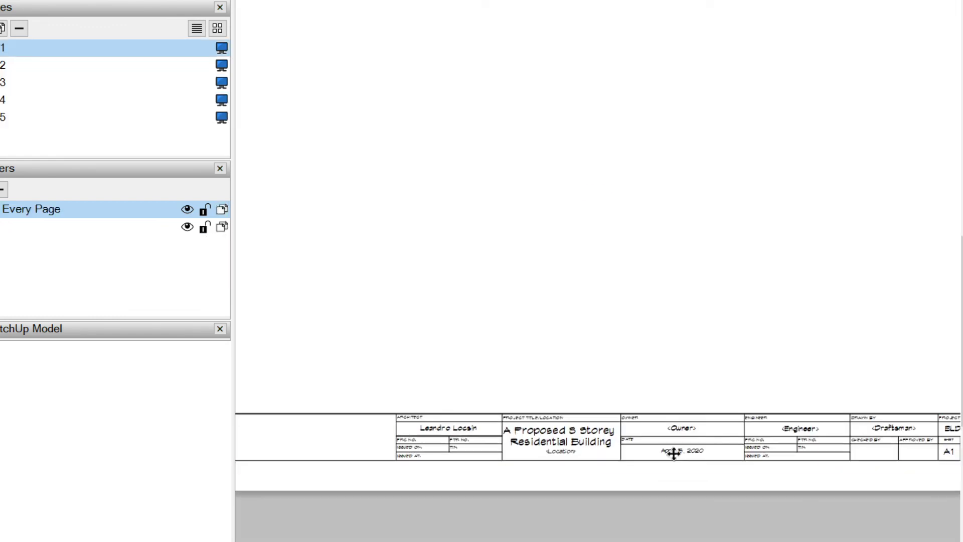
{"action": "scroll", "coordinate": [674, 453], "scroll_direction": "down", "scroll_amount": 5}
{"action": "left_click", "coordinate": [205, 227]}
{"action": "scroll", "coordinate": [596, 366], "scroll_direction": "up", "scroll_amount": 3}
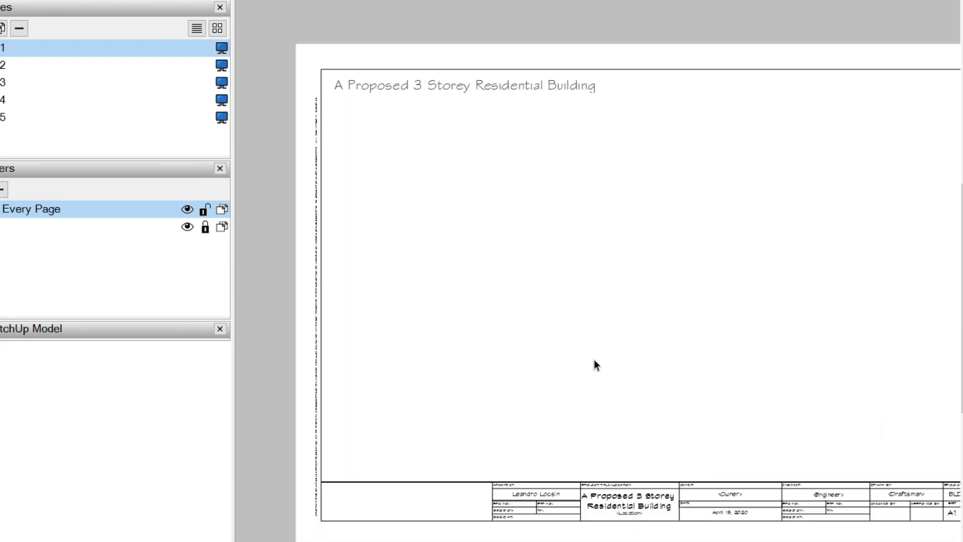
Step: Switch to the Eraser and pan to the title block's Architect and Project Title columns
{"action": "key", "text": "e"}
{"action": "scroll", "coordinate": [515, 369], "scroll_direction": "down", "scroll_amount": 3}
{"action": "scroll", "coordinate": [704, 435], "scroll_direction": "up", "scroll_amount": 2}
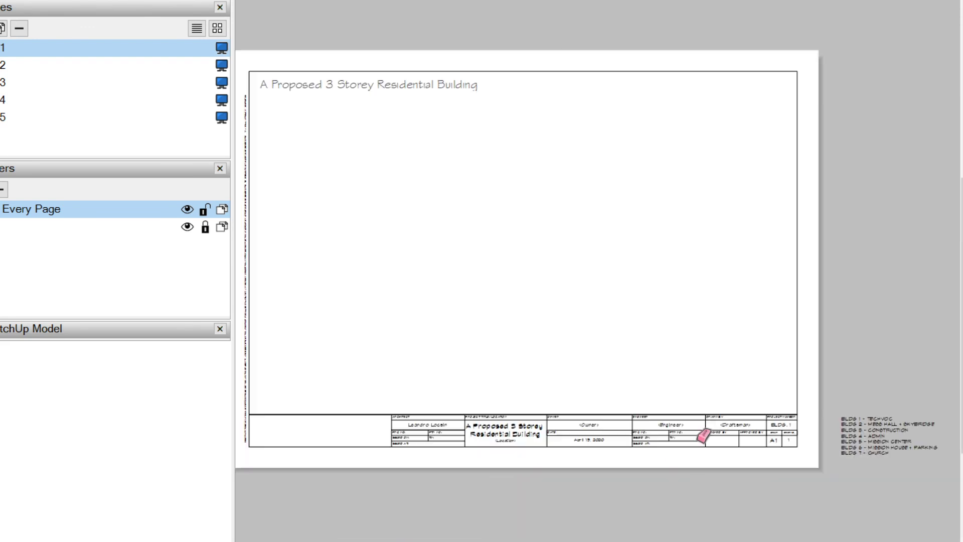
{"action": "scroll", "coordinate": [831, 445], "scroll_direction": "up", "scroll_amount": 4}
{"action": "scroll", "coordinate": [462, 427], "scroll_direction": "down", "scroll_amount": 3}
{"action": "middle_click_drag", "start_coordinate": [425, 333], "coordinate": [576, 332]}
{"action": "scroll", "coordinate": [497, 351], "scroll_direction": "up", "scroll_amount": 2}
{"action": "middle_click_drag", "start_coordinate": [385, 325], "coordinate": [563, 339]}
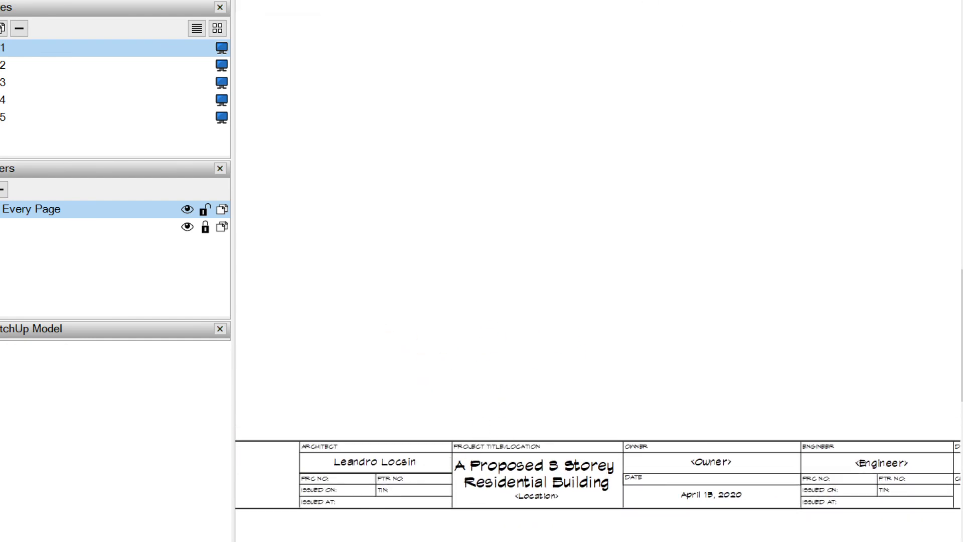